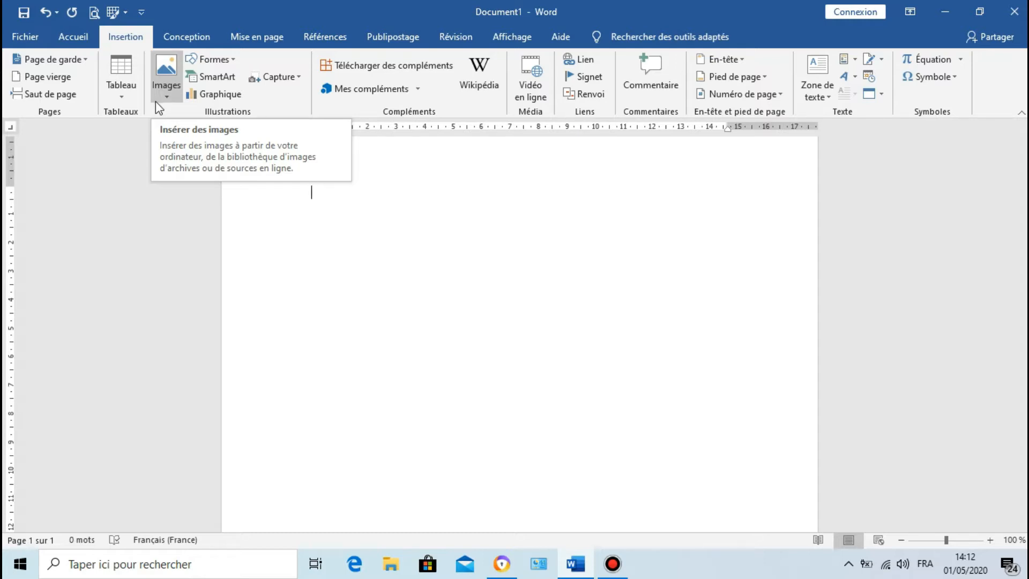
pyautogui.click(158, 97)
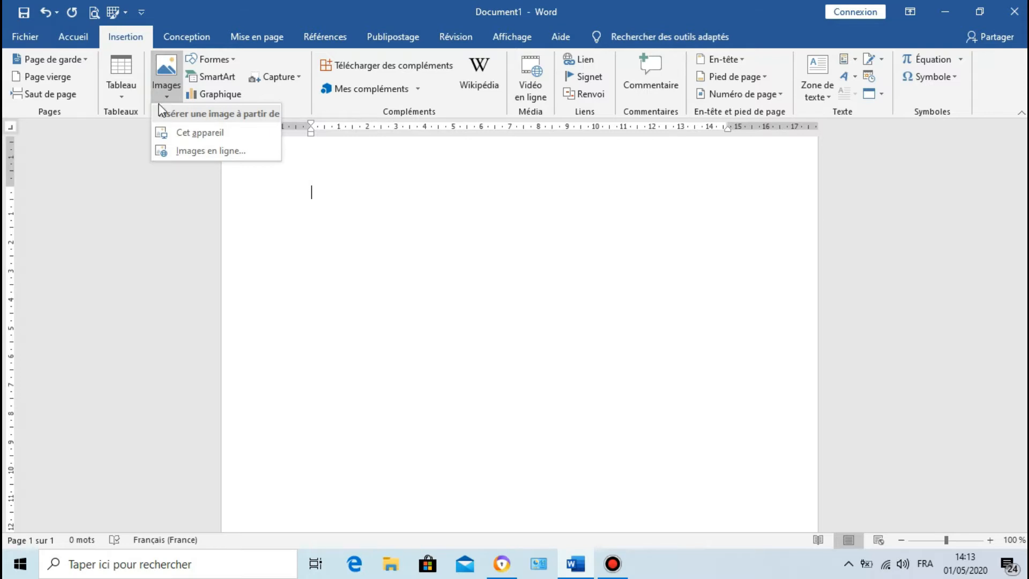
pyautogui.click(177, 136)
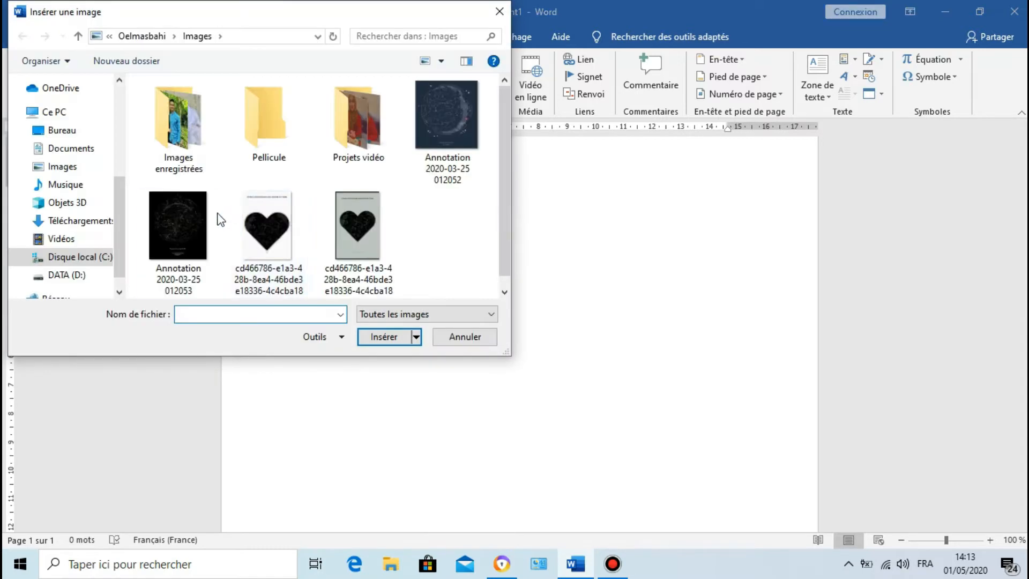
pyautogui.click(202, 219)
pyautogui.click(385, 338)
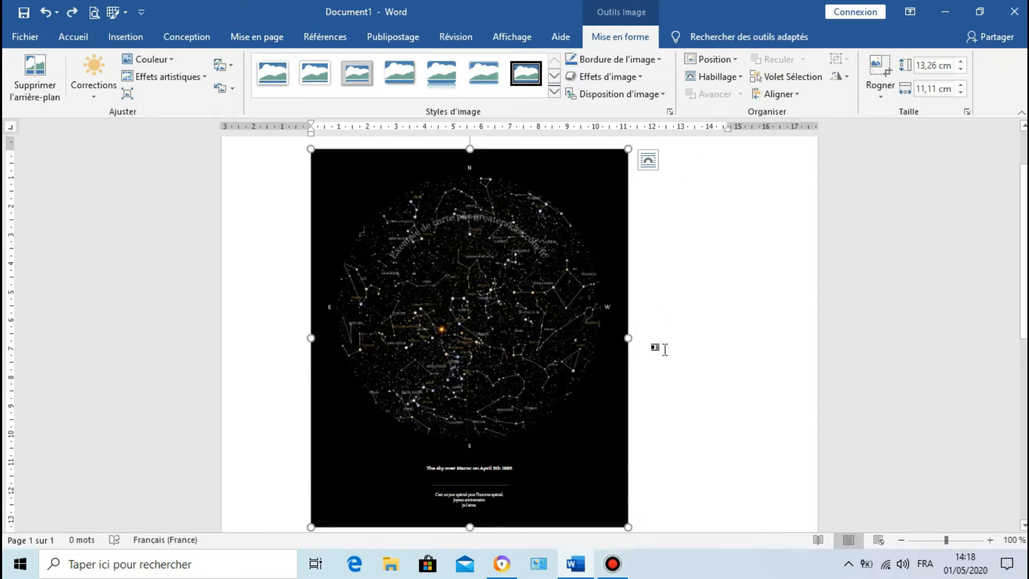
# Step: Resize the star map picture proportionally to 12,5 cm high by 10,48 cm wide
pyautogui.scroll(-2, 665, 350)
pyautogui.scroll(3, 665, 349)
pyautogui.scroll(-1, 663, 365)
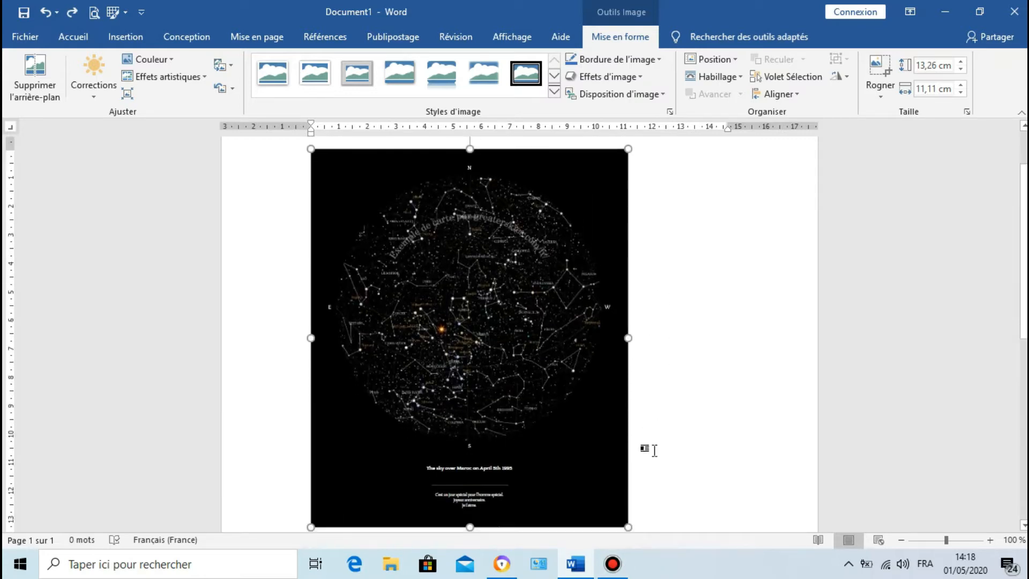
pyautogui.moveTo(626, 525); pyautogui.dragTo(513, 336)
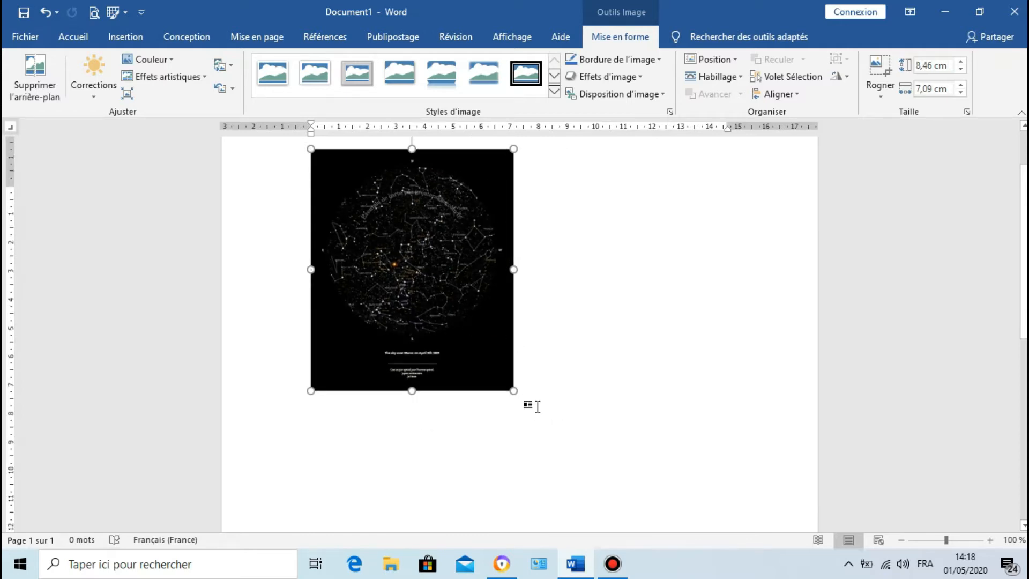
pyautogui.moveTo(515, 426); pyautogui.dragTo(609, 520)
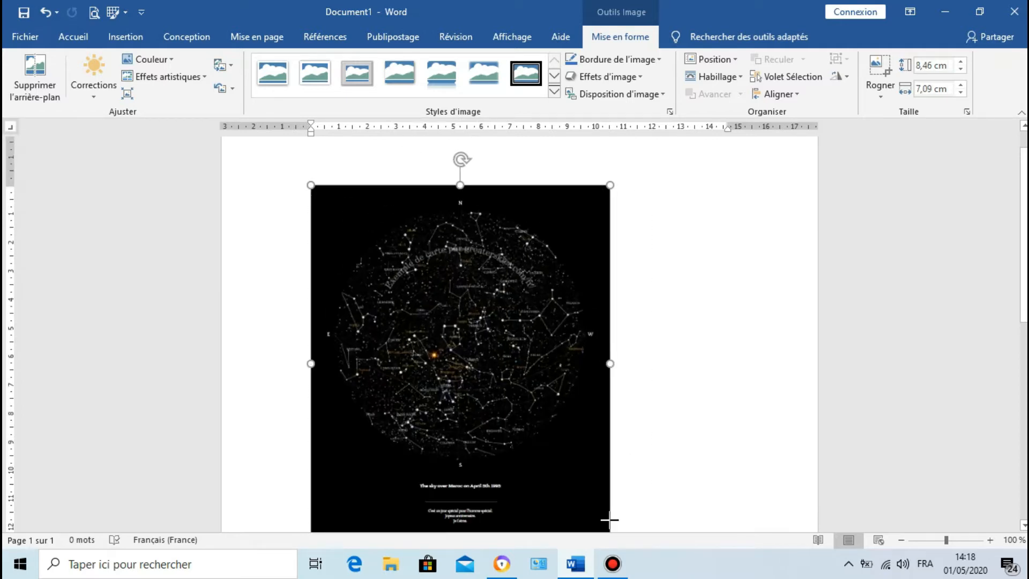
pyautogui.moveTo(460, 161); pyautogui.dragTo(460, 223)
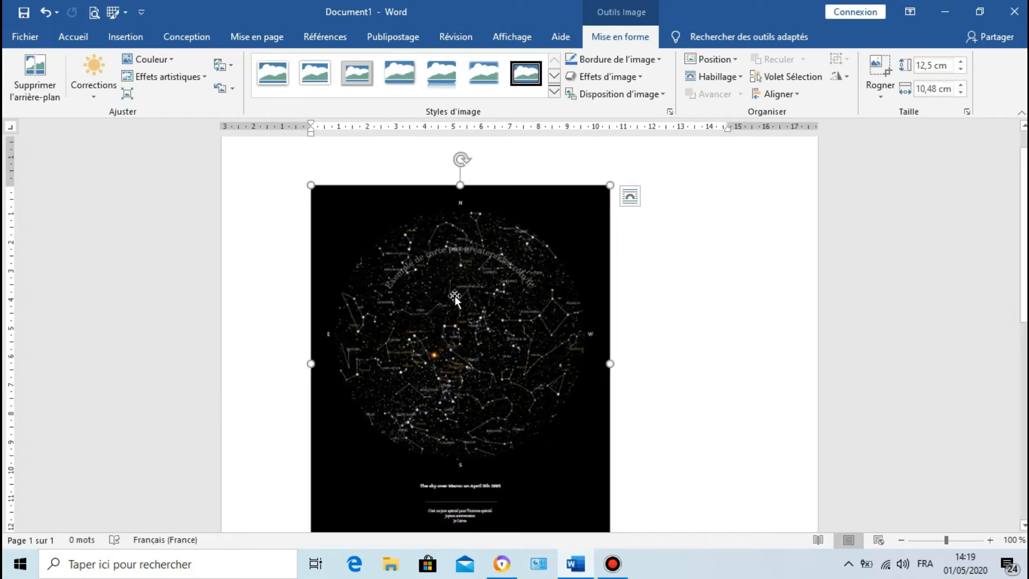
# Step: Try removing the picture's background, marking a vertical line to keep along its left side and a horizontal line to remove below the star circle
pyautogui.click(43, 92)
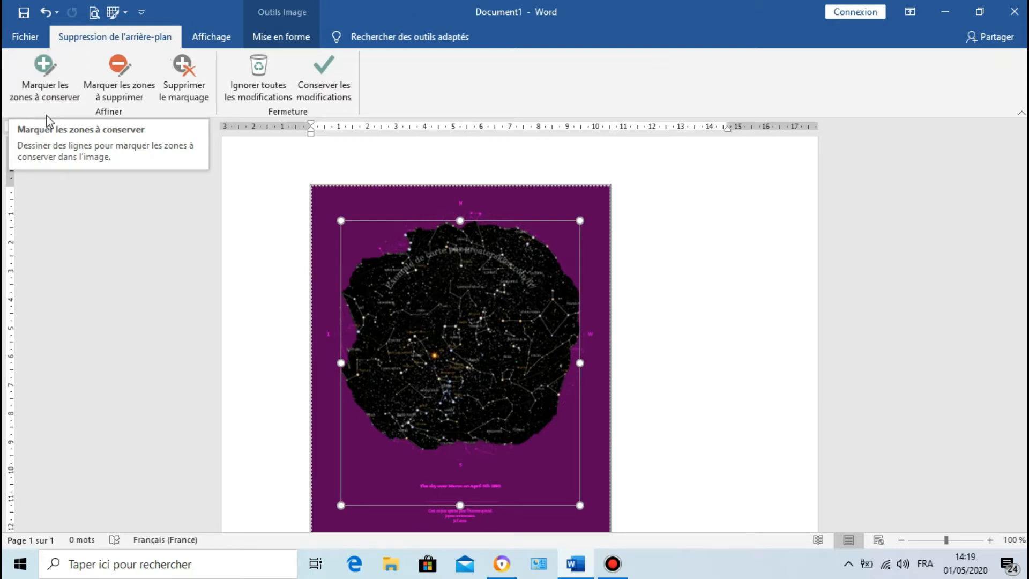
pyautogui.click(72, 82)
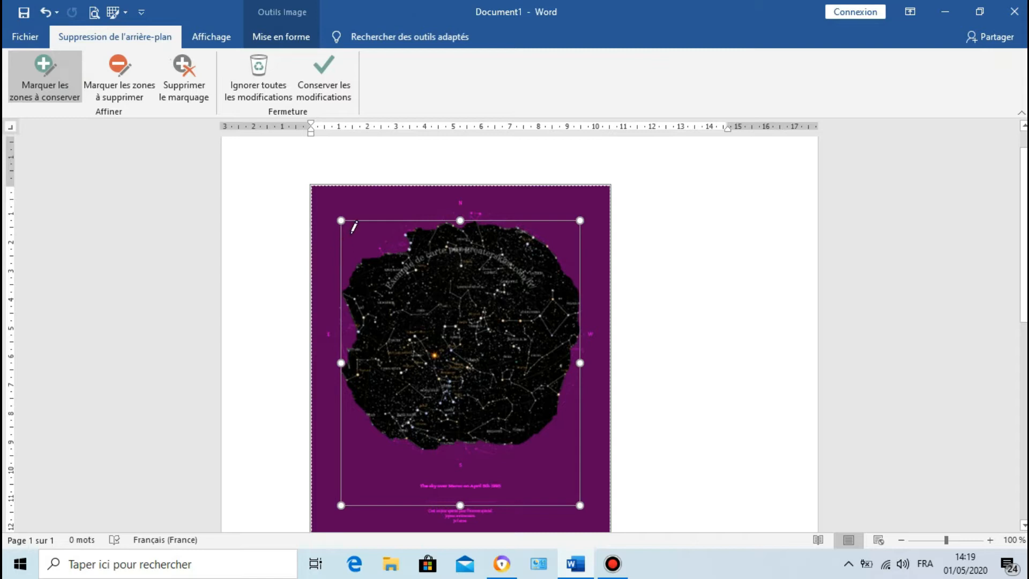
pyautogui.moveTo(348, 227); pyautogui.dragTo(345, 491)
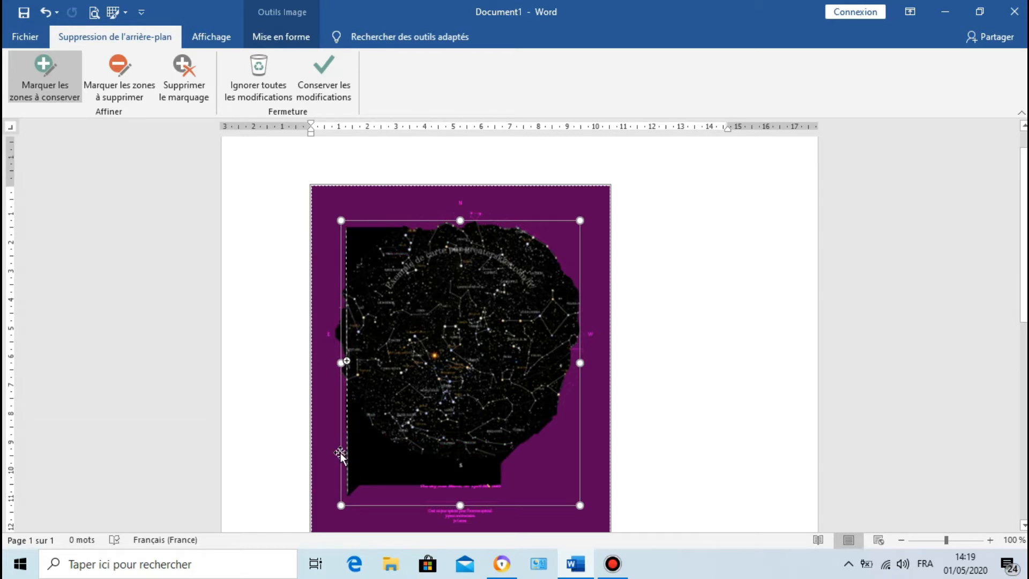
pyautogui.click(120, 93)
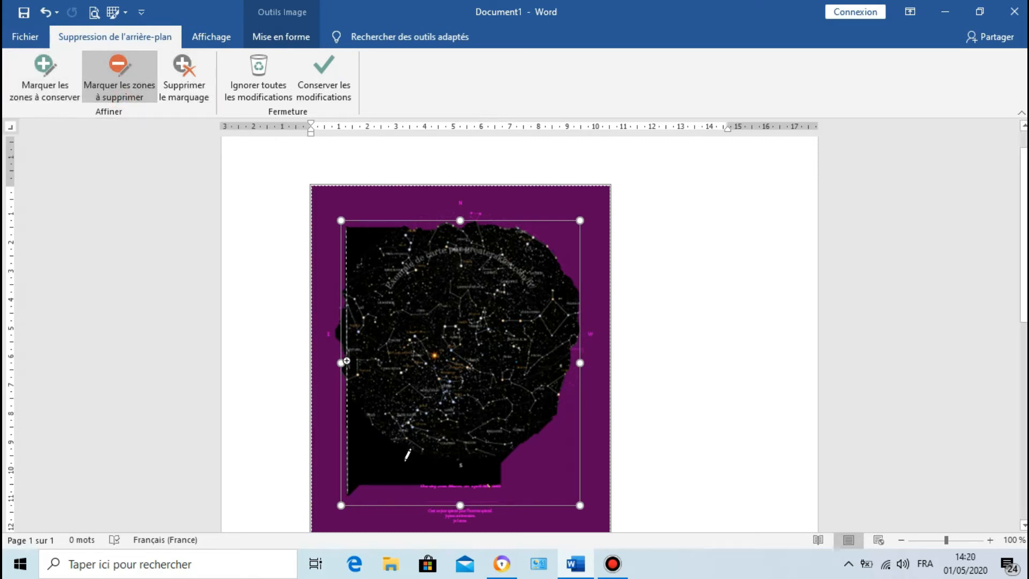
pyautogui.moveTo(382, 456); pyautogui.dragTo(513, 455)
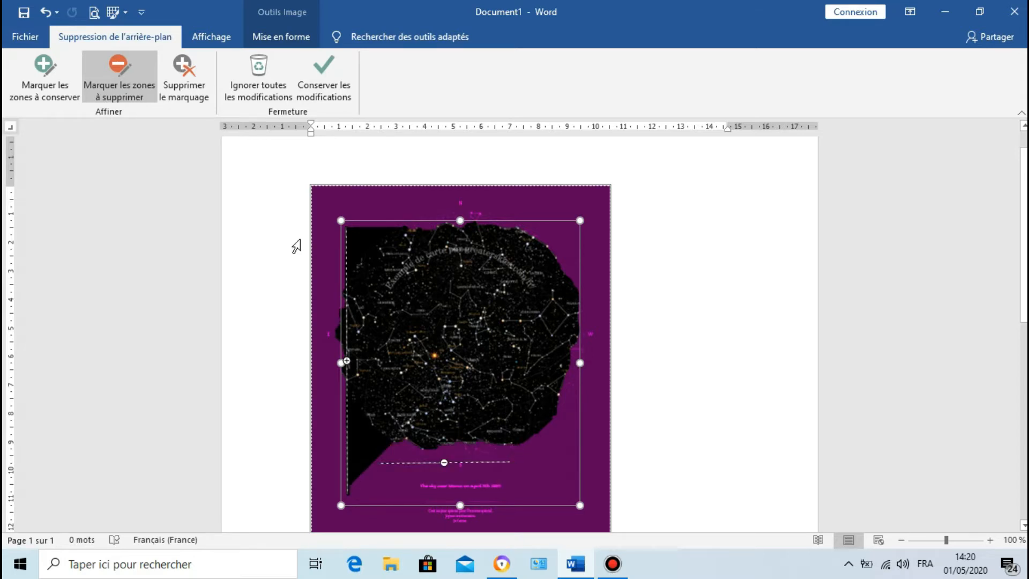
# Step: Delete both background removal markings and discard all background removal changes
pyautogui.click(187, 92)
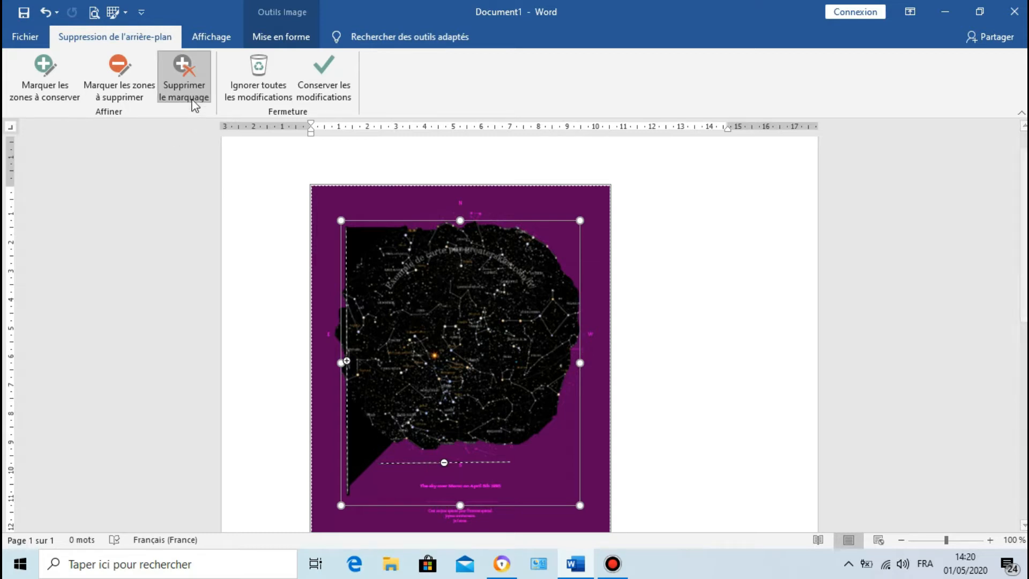
pyautogui.click(445, 462)
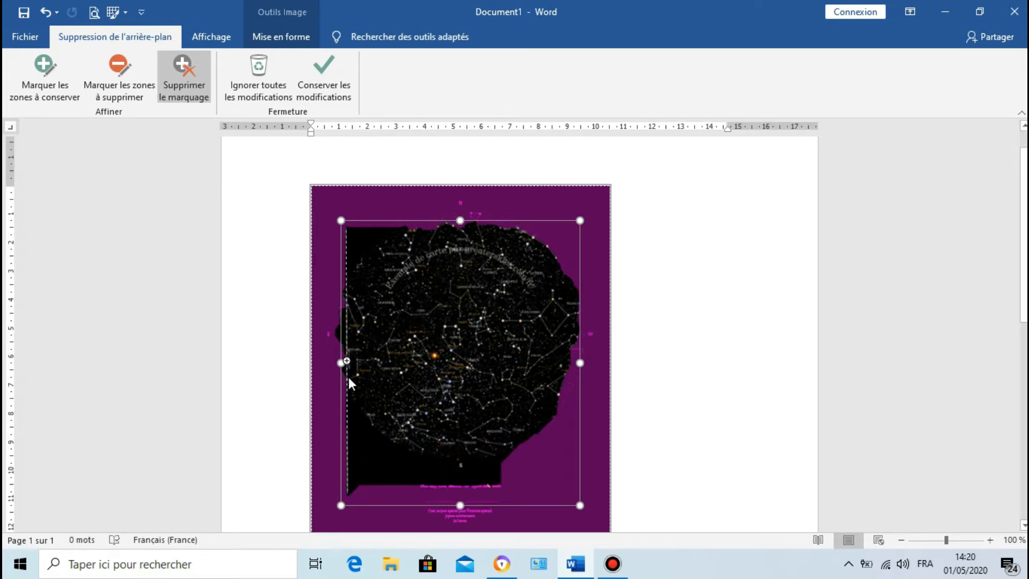
pyautogui.moveTo(345, 358); pyautogui.dragTo(340, 358)
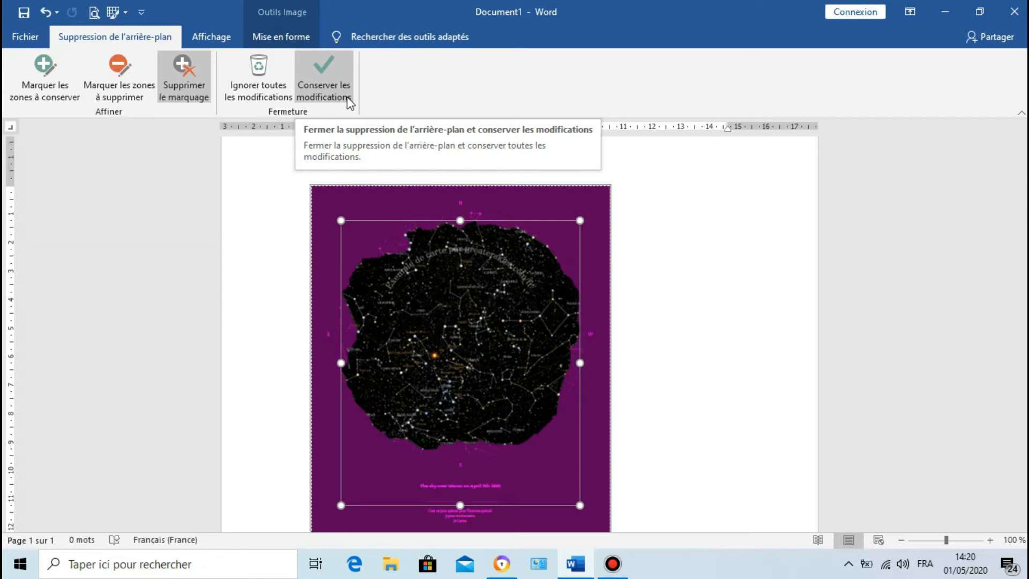
pyautogui.click(254, 107)
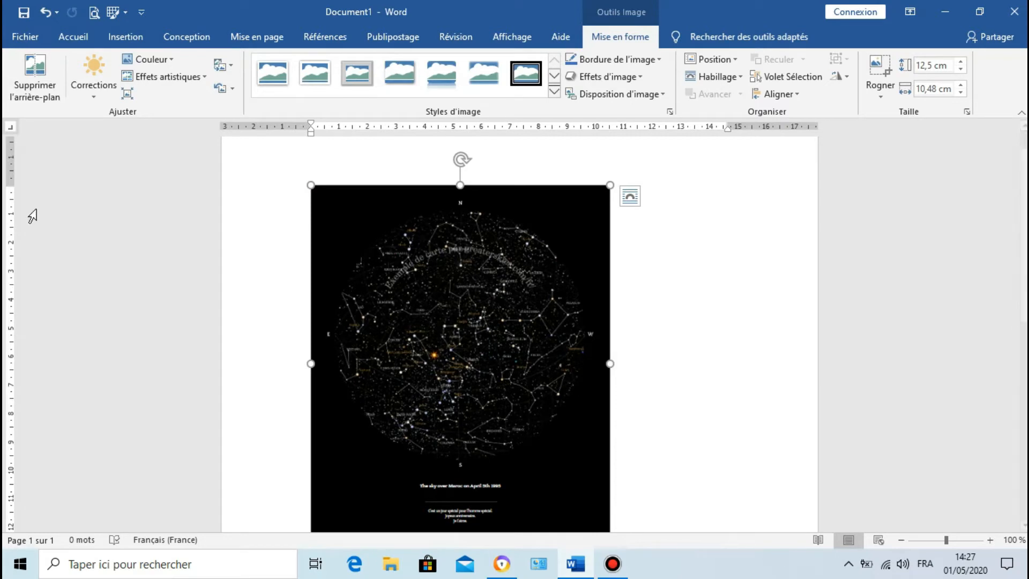
# Step: Examine the correction, colour and artistic effect presets available for the picture without applying any
pyautogui.click(91, 100)
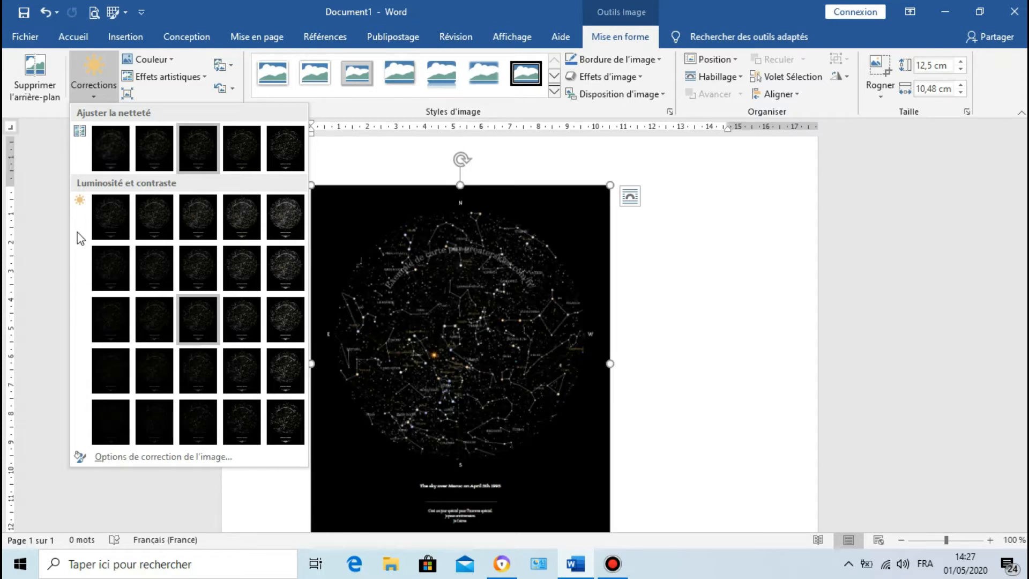
pyautogui.click(89, 96)
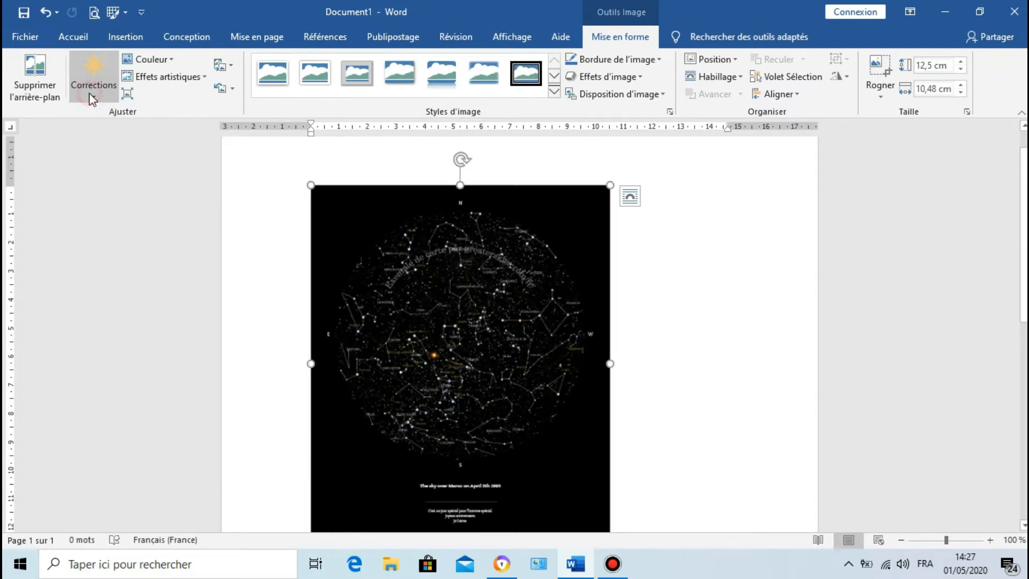
pyautogui.click(169, 60)
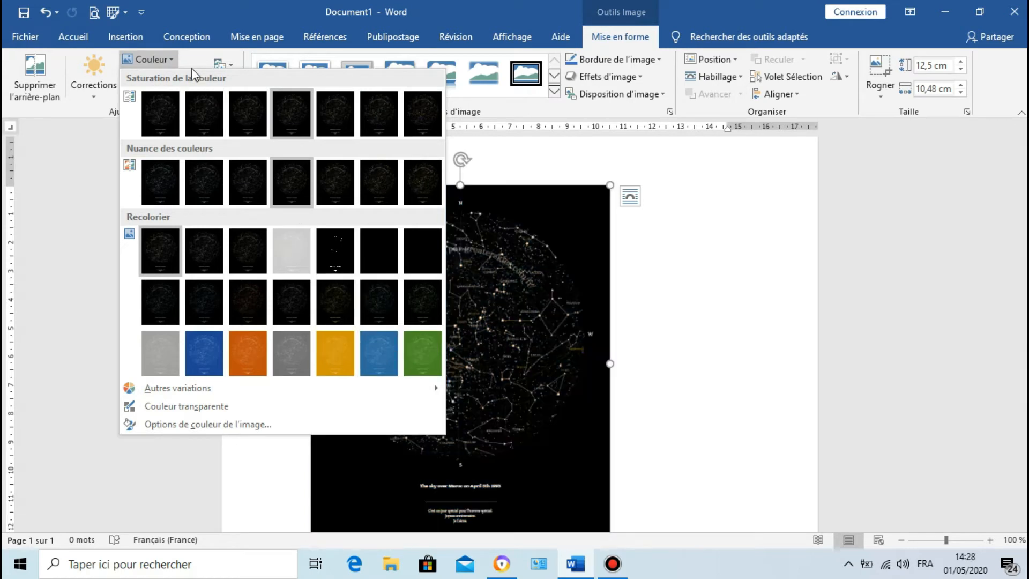
pyautogui.click(163, 59)
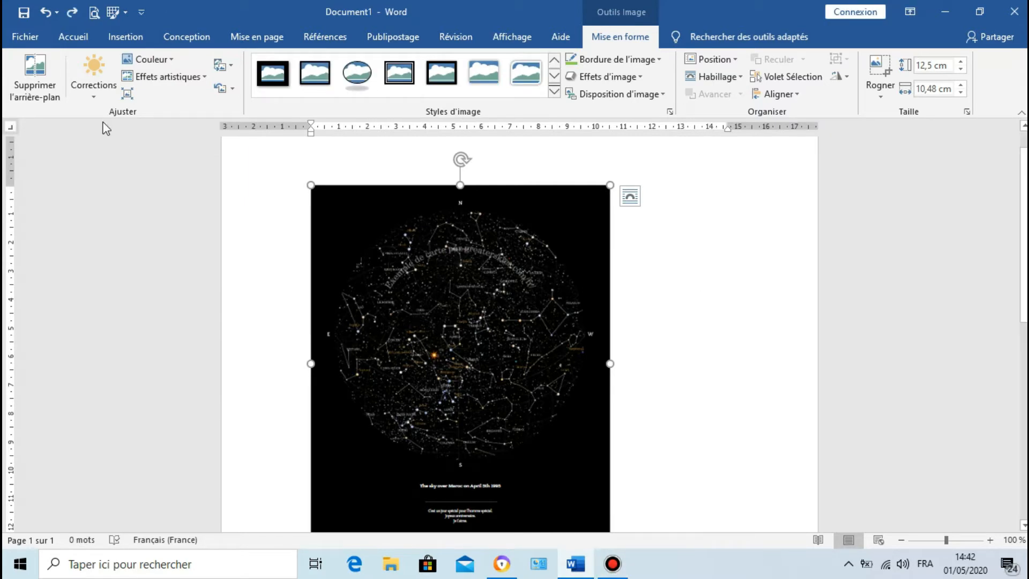
pyautogui.click(189, 78)
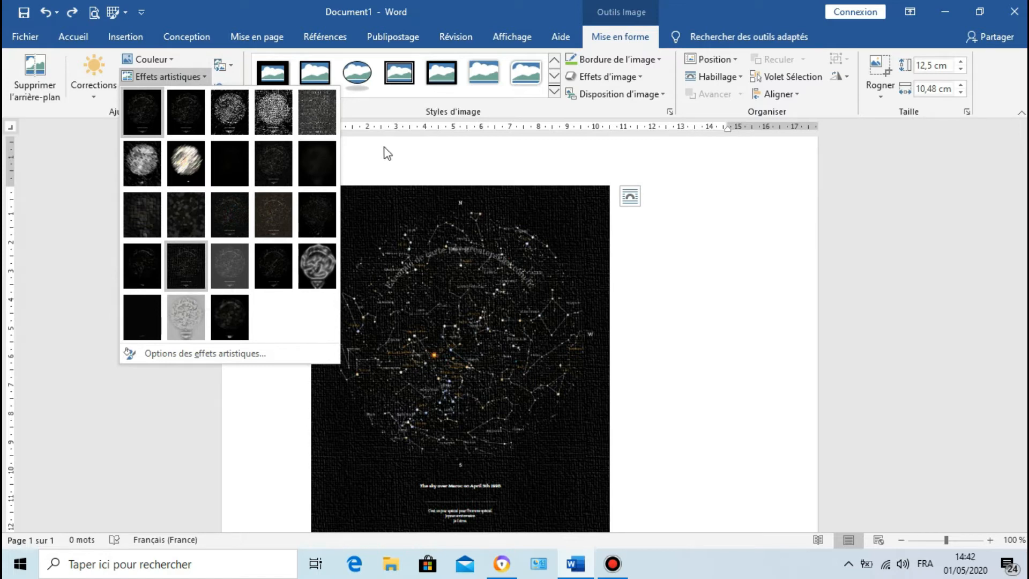
pyautogui.click(395, 156)
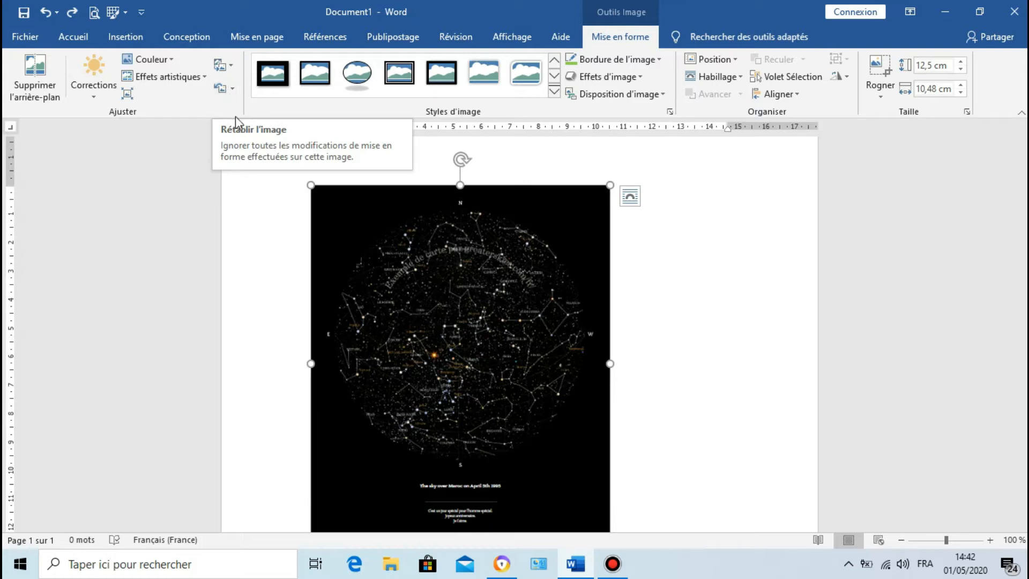
# Step: Apply the picture style with a white frame and diagonally cut corners to the star map
pyautogui.click(554, 93)
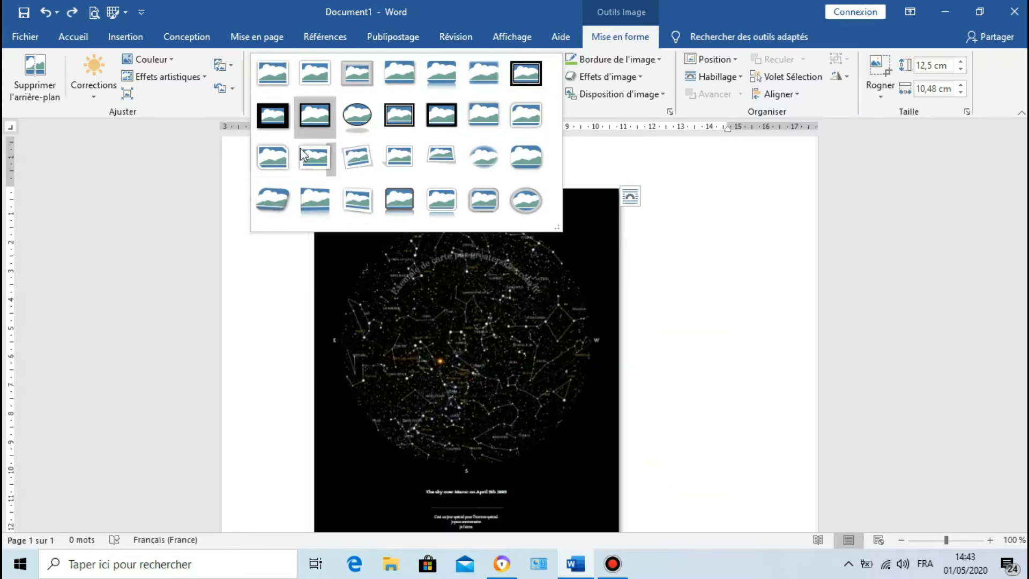
pyautogui.click(281, 168)
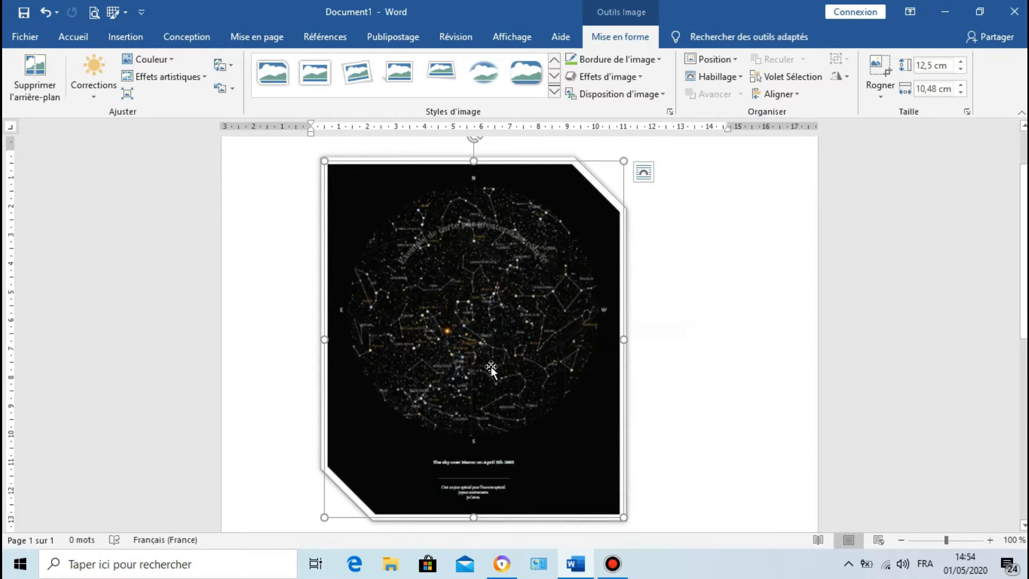
# Step: Examine the picture's border colours and weights, and the shadow, glow, bevel and 3D rotation effects
pyautogui.click(657, 60)
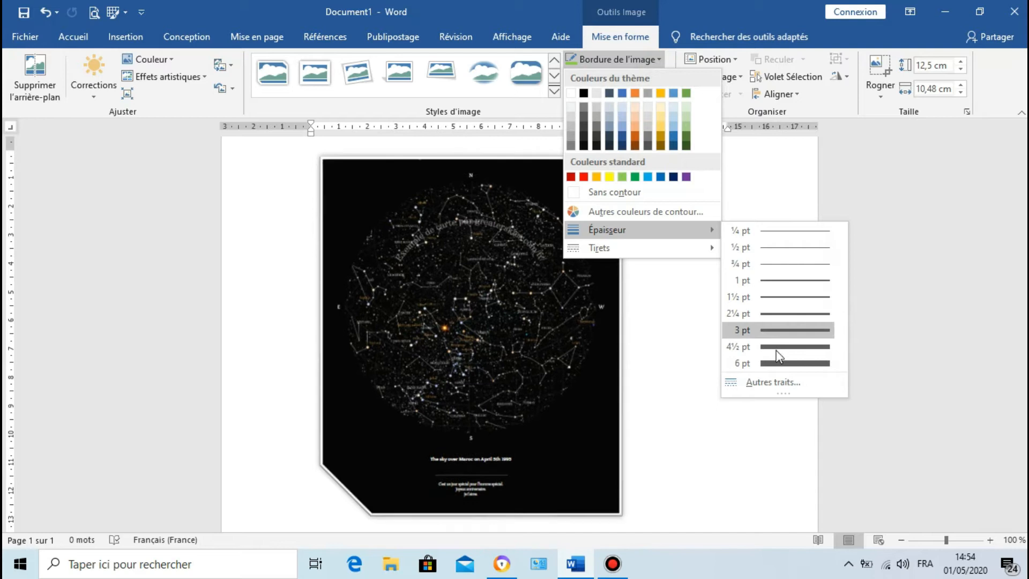
pyautogui.click(641, 62)
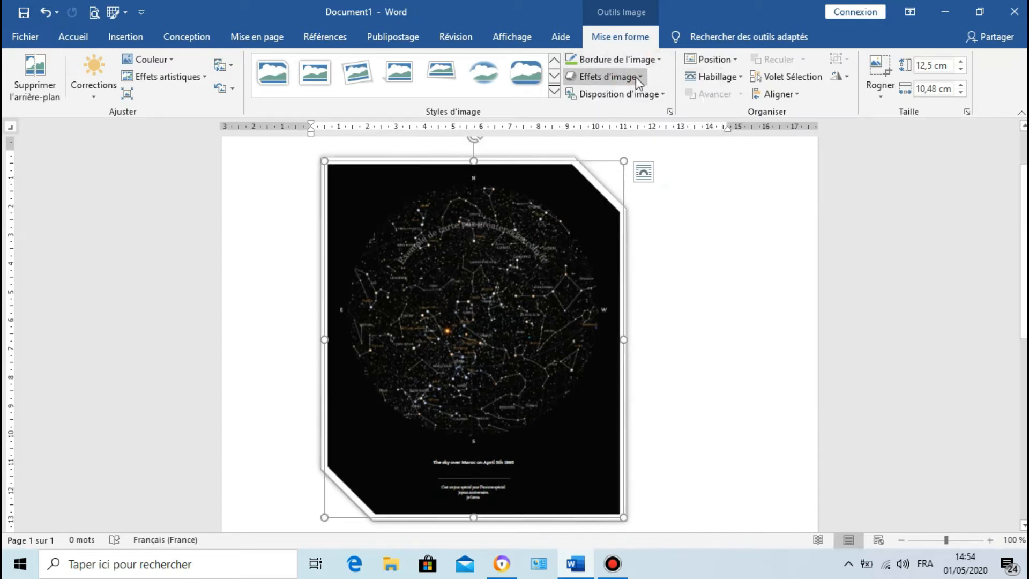
pyautogui.click(633, 80)
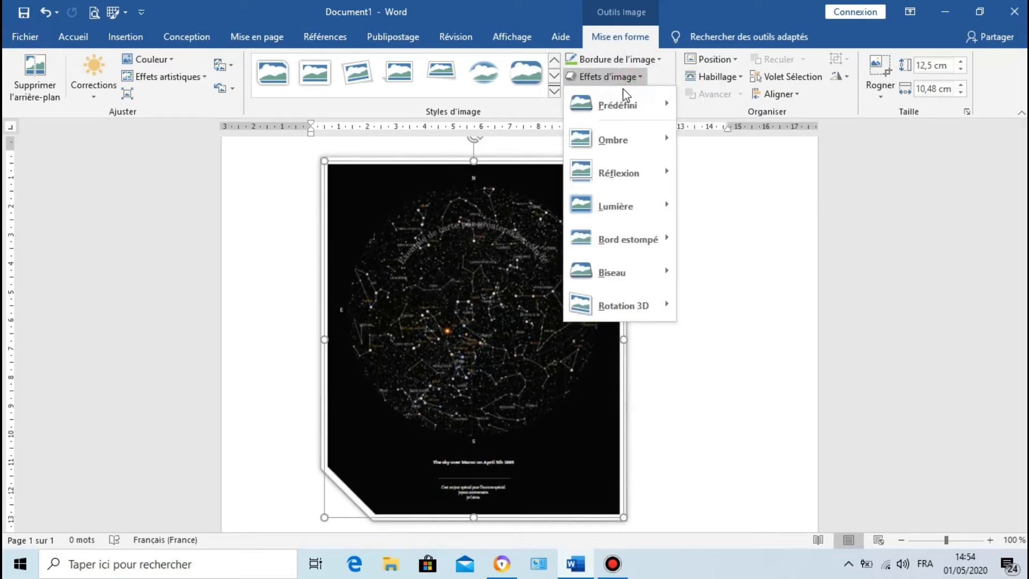
pyautogui.moveTo(611, 112)
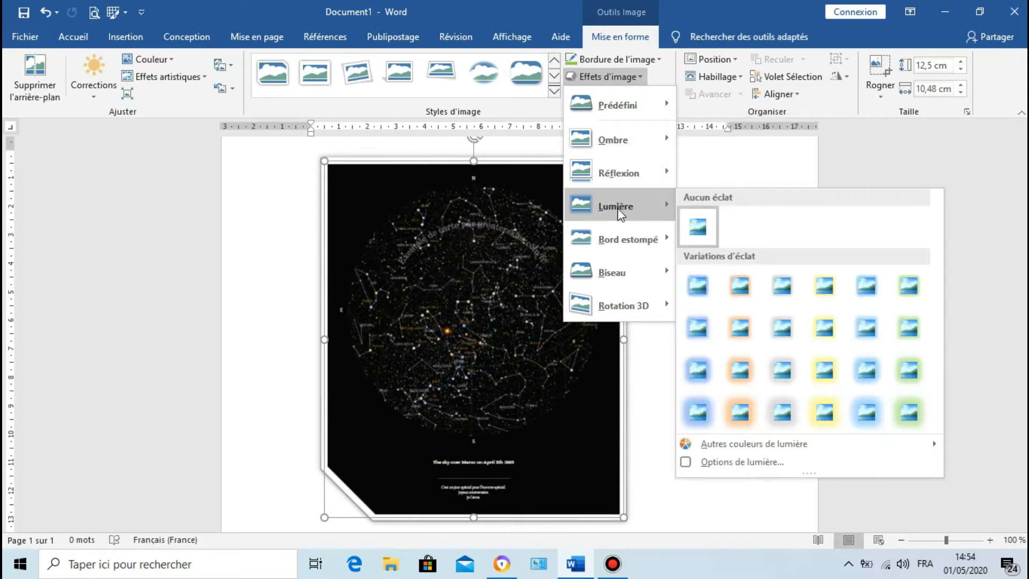
pyautogui.moveTo(602, 273)
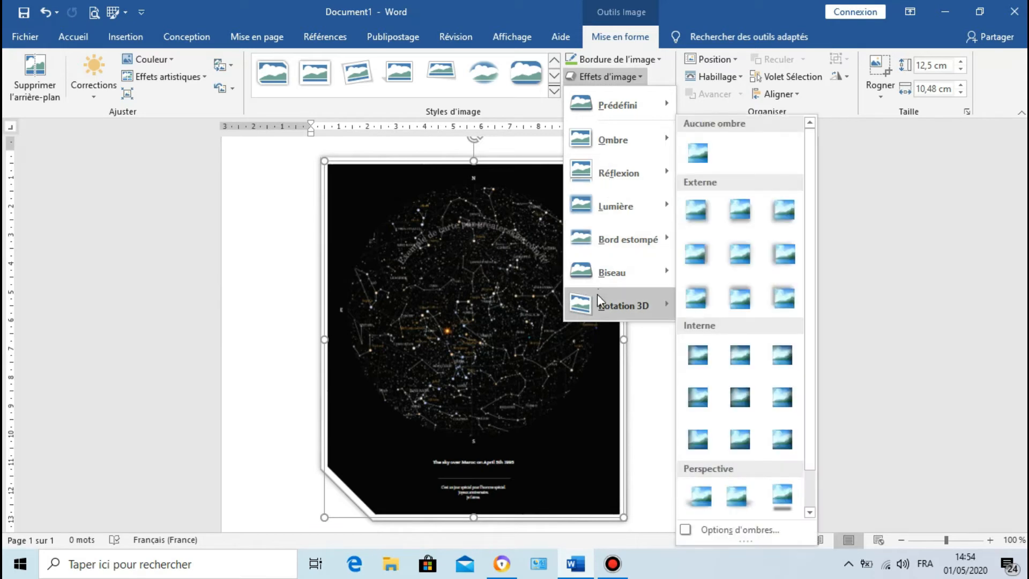
pyautogui.moveTo(597, 297)
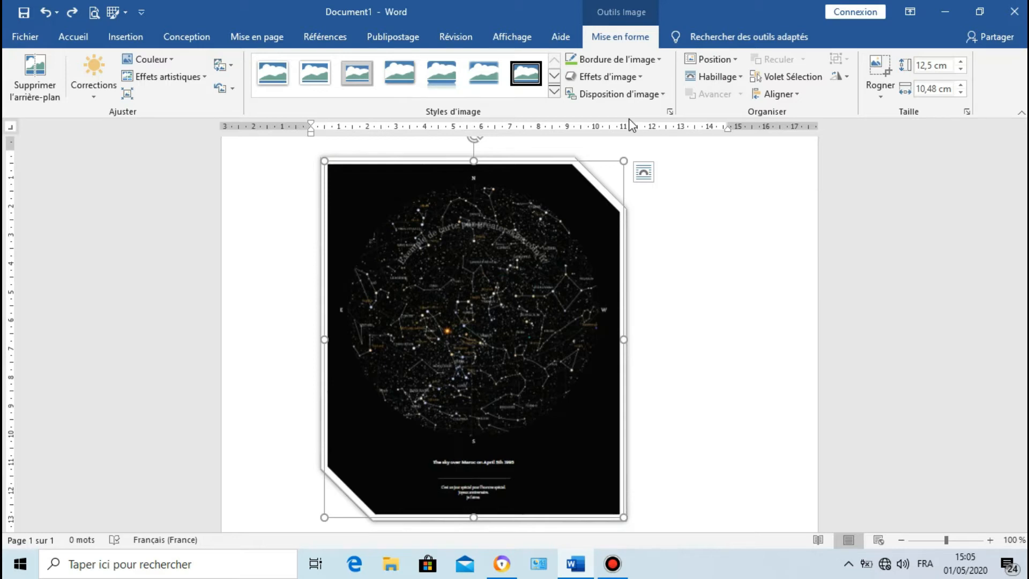
# Step: Try the picture layout "Processus accentué d'images dans un ordre croissant" on the star map and undo the conversion
pyautogui.click(134, 43)
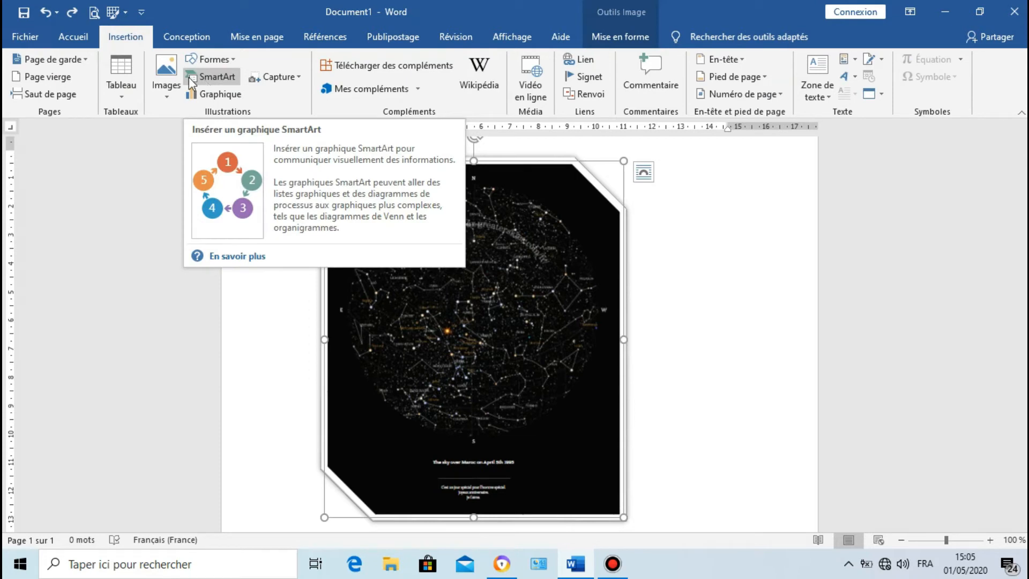
pyautogui.click(638, 39)
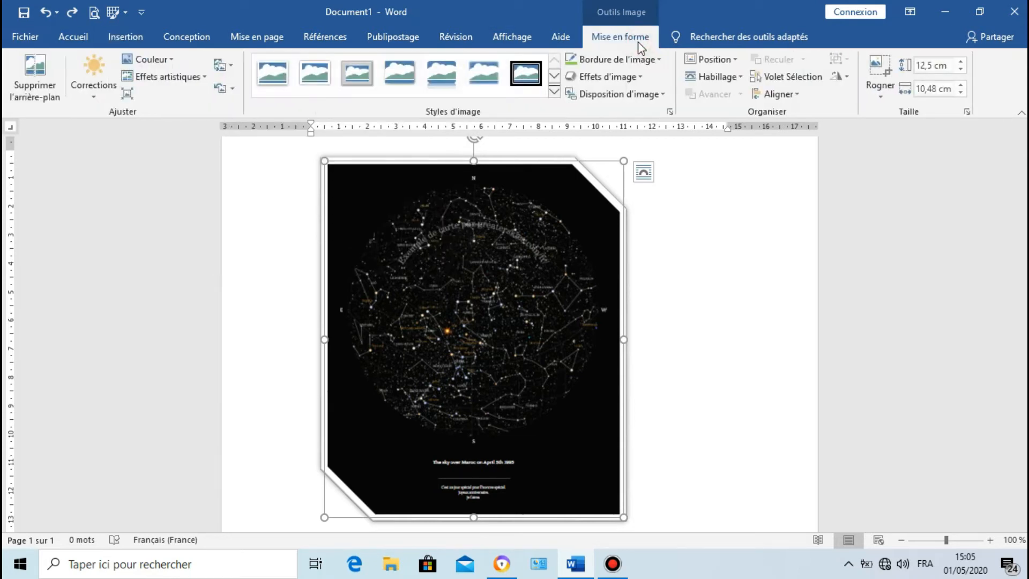
pyautogui.click(621, 95)
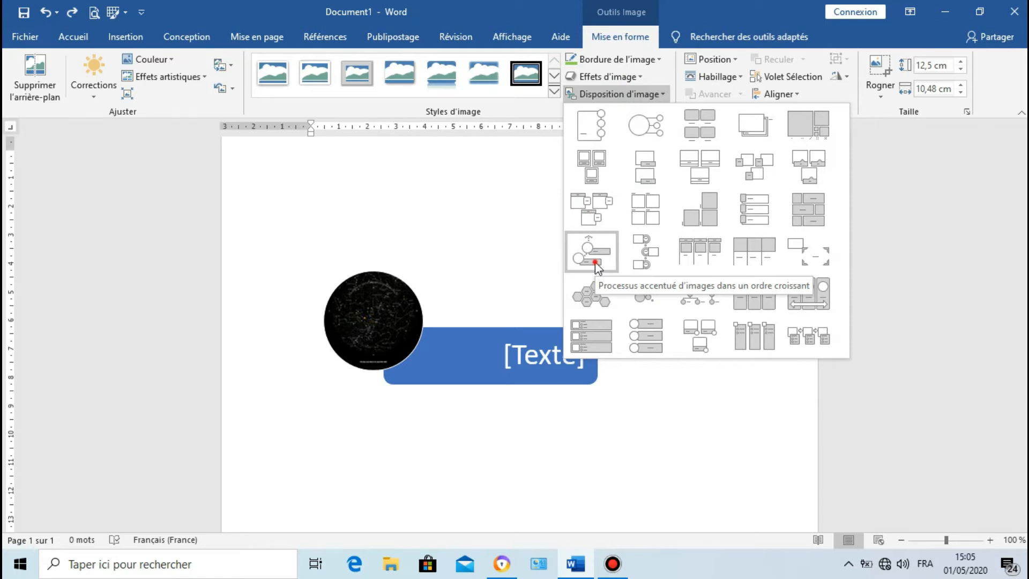
pyautogui.click(594, 261)
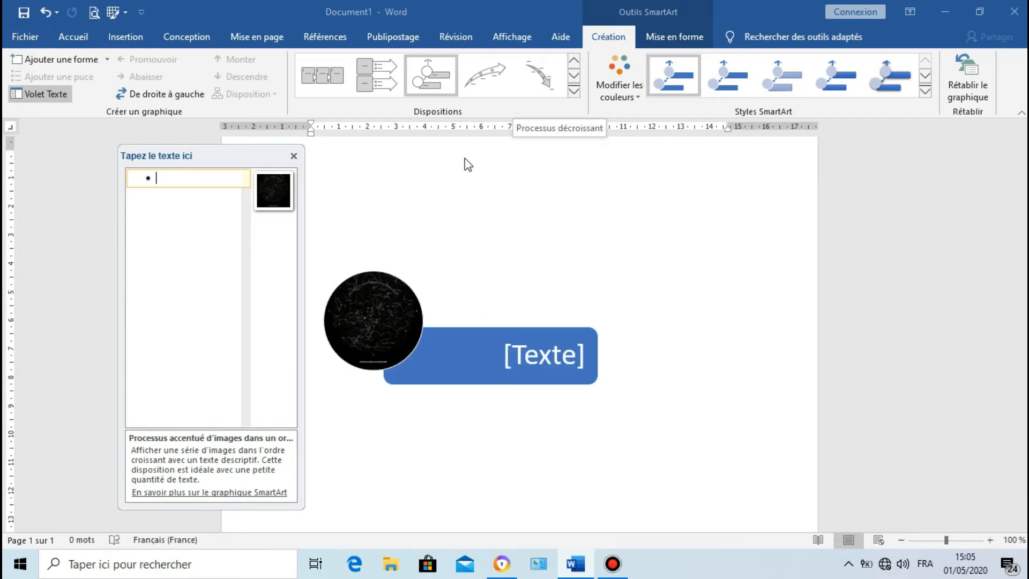
pyautogui.click(47, 11)
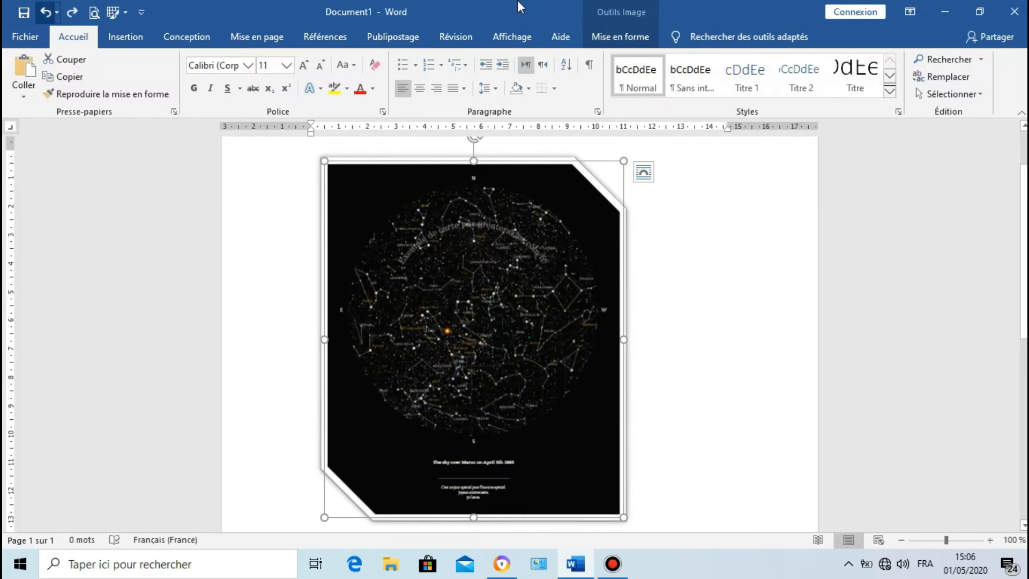
# Step: Shrink the star map proportionally to about 6.8 cm high and 5.7 cm wide
pyautogui.click(631, 37)
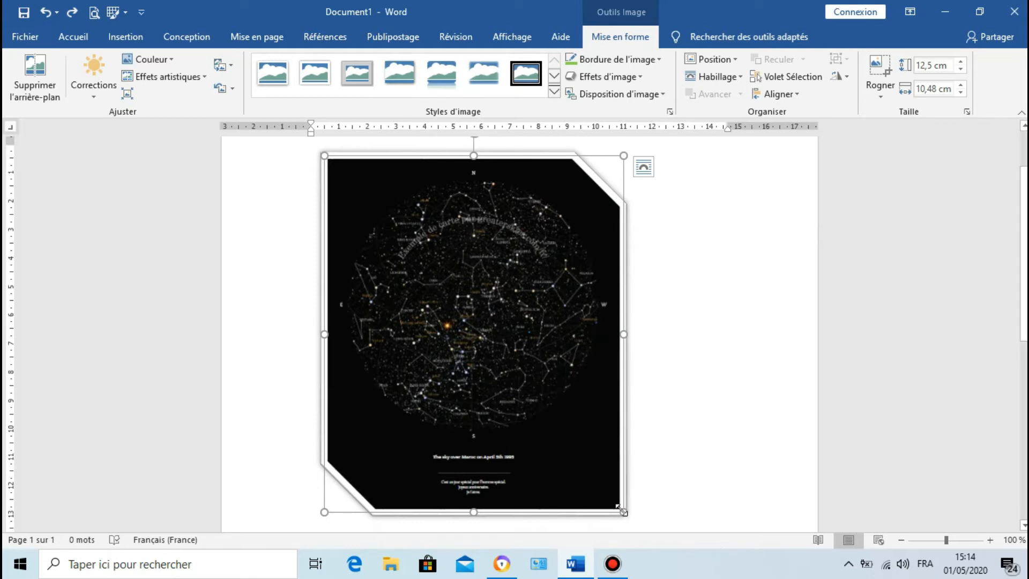
pyautogui.moveTo(623, 512); pyautogui.dragTo(451, 362)
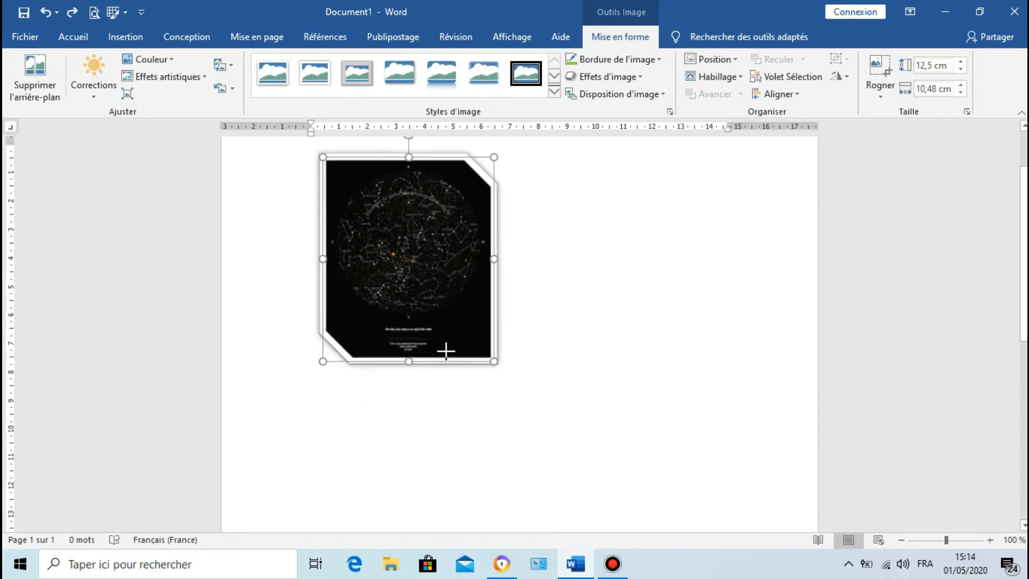
pyautogui.click(517, 225)
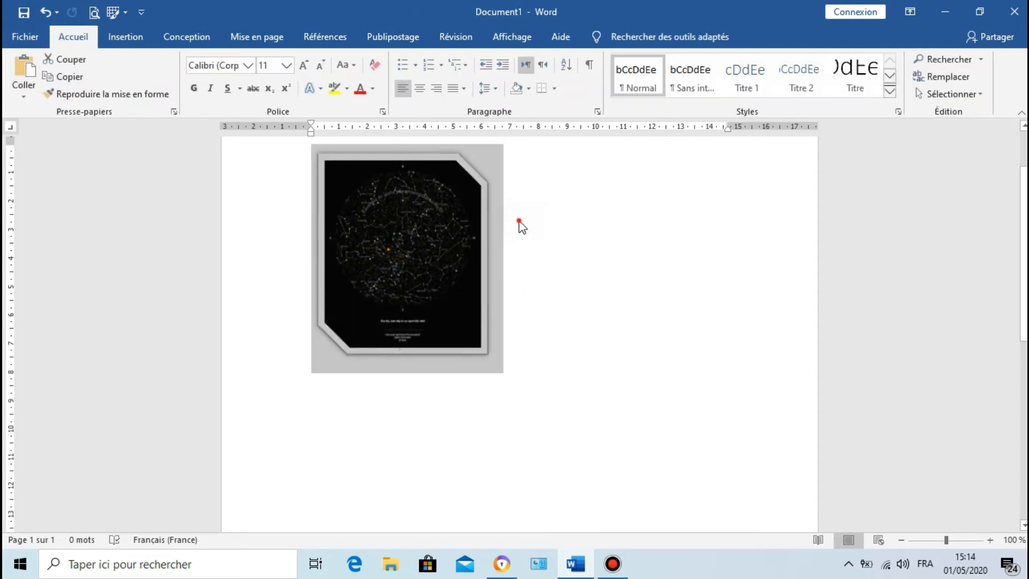
# Step: Paste the "texte argumentatif" paragraph repeatedly beside and below the star map, and undo the last paste
pyautogui.click(506, 193)
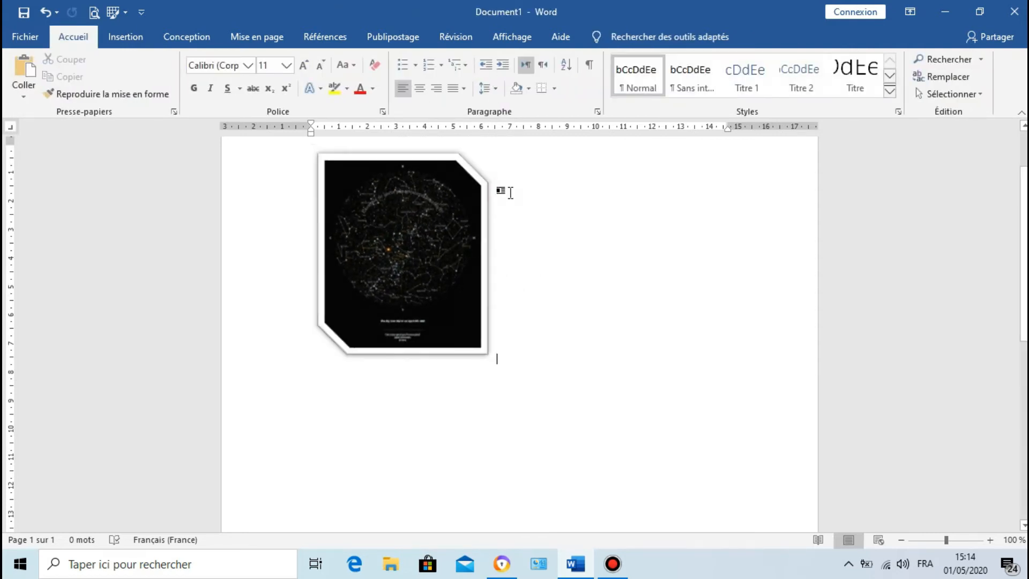
pyautogui.click(511, 192)
pyautogui.write("Le texte argumentatif développe un raisonnement ayant pour objectif de faire admettre à un lecteur la validité d'une thèse ou, inversement, de réfuter une thèse couramment admise. L'auteur d'un texte argumentatif veut influencer la pensée du destinataire en l'amenant à changer de comportement ou de point de vue")
pyautogui.write("Le texte argumentatif développe un raisonnement ayant pour objectif de faire admettre à un lecteur la validité d'une thèse ou, inversement, de réfuter une thèse couramment admise. L'auteur d'un texte argumentatif veut influencer la pensée du destinataire en l'amenant à changer de comportement ou de point de vue")
pyautogui.write("Le texte argumentatif développe un raisonnement ayant pour objectif de faire admettre à un lecteur la validité d'une thèse ou, inversement, de réfuter une thèse couramment admise. L'auteur d'un texte argumentatif veut influencer la pensée du destinataire en l'amenant à changer de comportement ou de point de vue")
pyautogui.hotkey('ctrl', 'v')
pyautogui.hotkey('ctrl', 'v')
pyautogui.hotkey('ctrl', 'v')
pyautogui.hotkey('ctrl', 'v')
pyautogui.hotkey('ctrl', 'v')
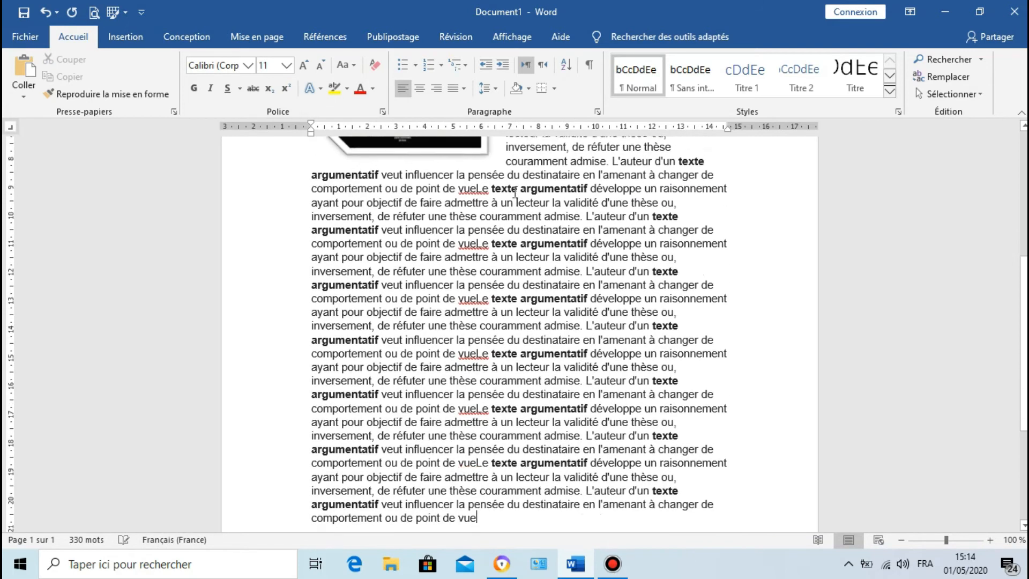
pyautogui.hotkey('ctrl', 'v')
pyautogui.hotkey('ctrl', 'v')
pyautogui.hotkey('ctrl', 'v')
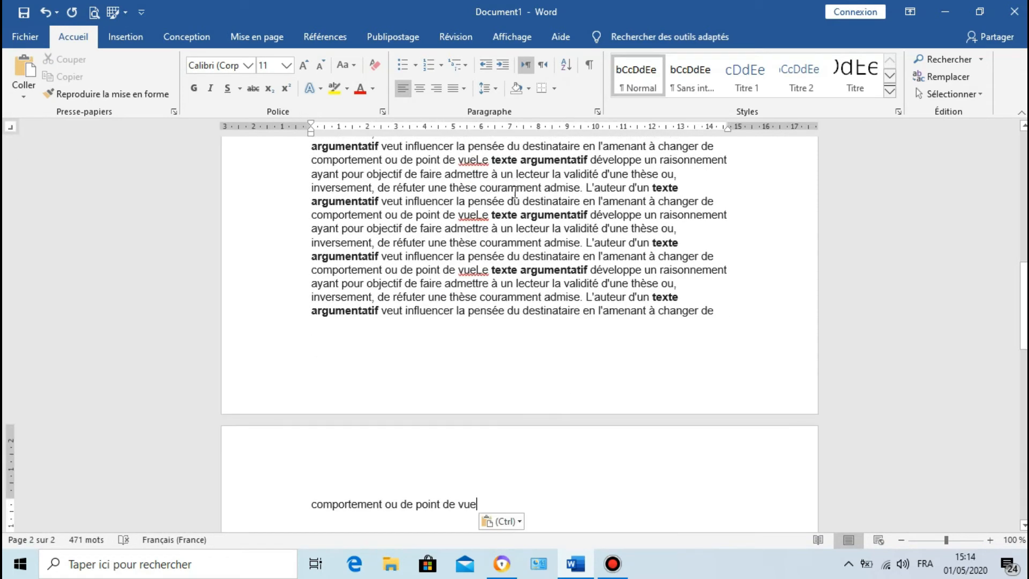
pyautogui.click(46, 13)
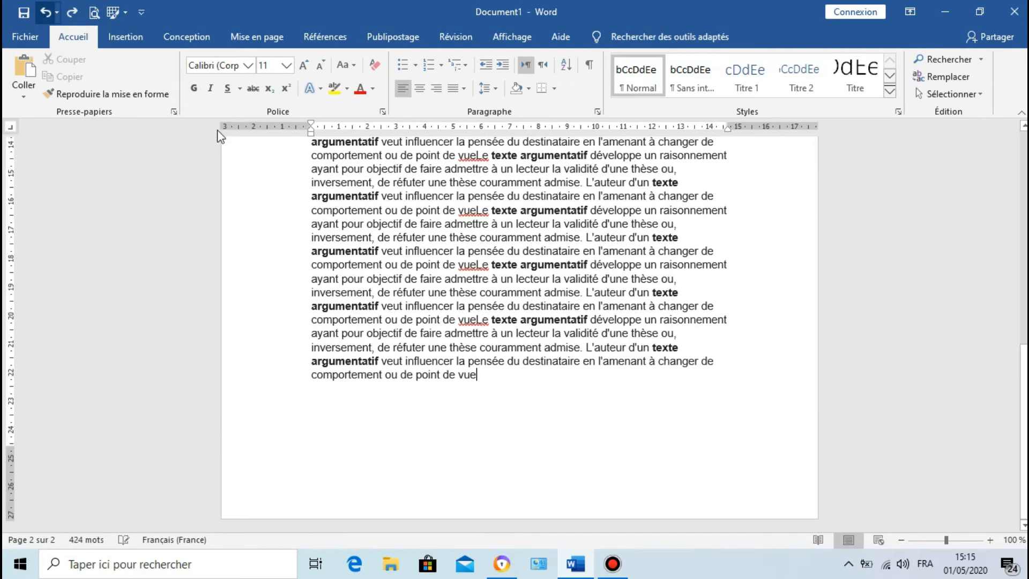
pyautogui.scroll(15, 411, 372)
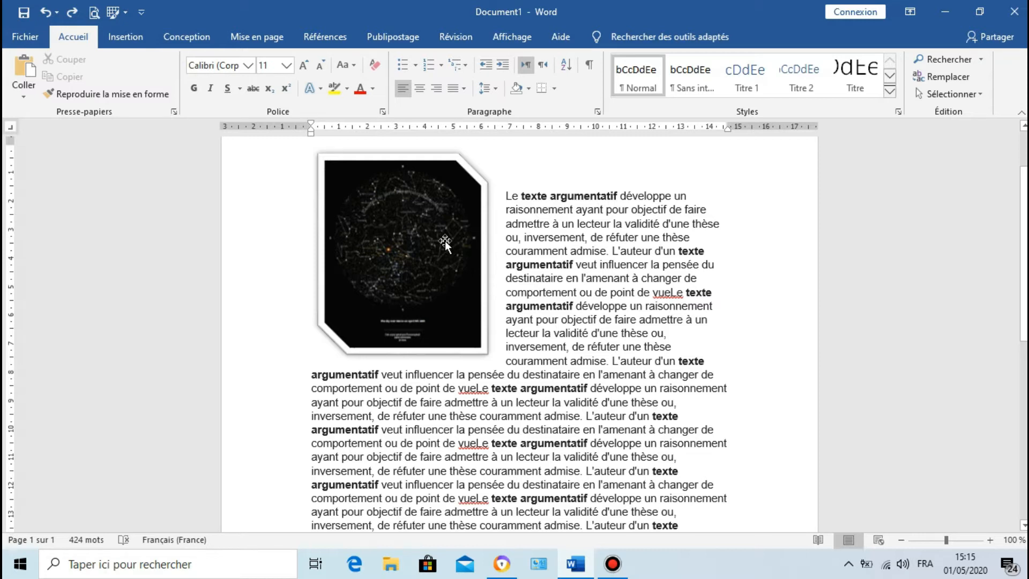
# Step: Position the star map in the middle centre of the page with square text wrapping
pyautogui.click(427, 274)
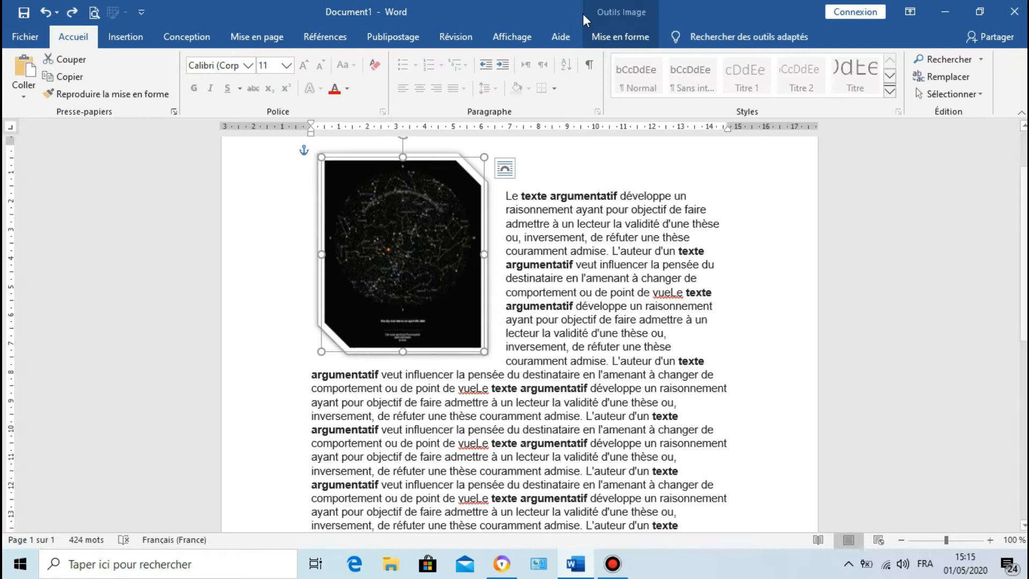
pyautogui.click(620, 38)
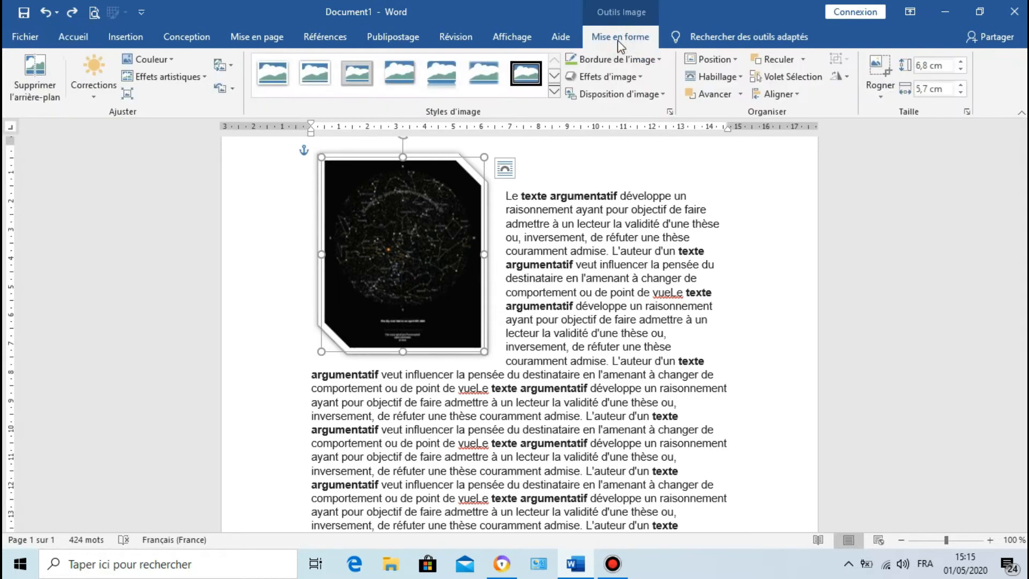
pyautogui.click(702, 57)
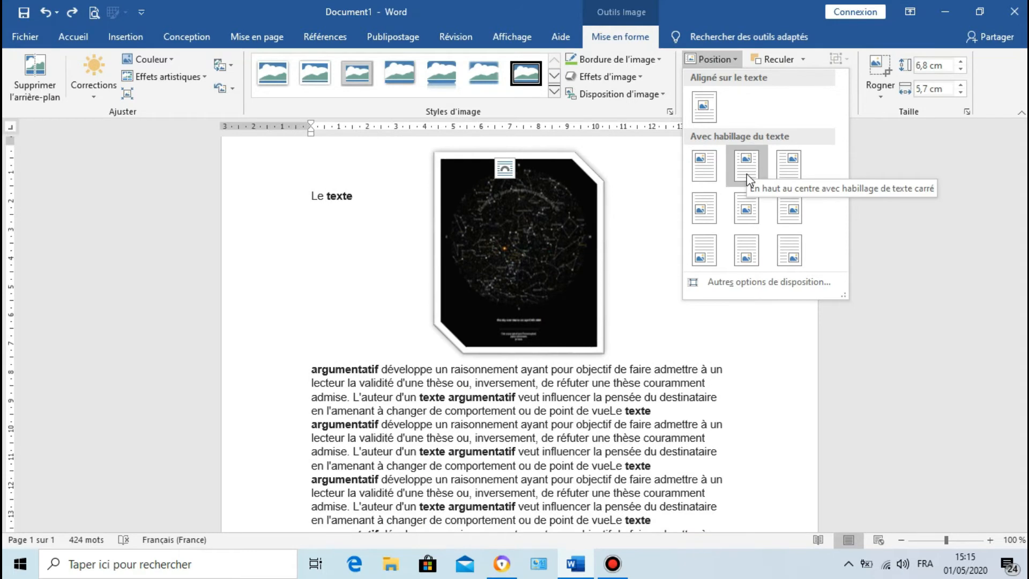
pyautogui.click(745, 212)
pyautogui.scroll(-5, 746, 277)
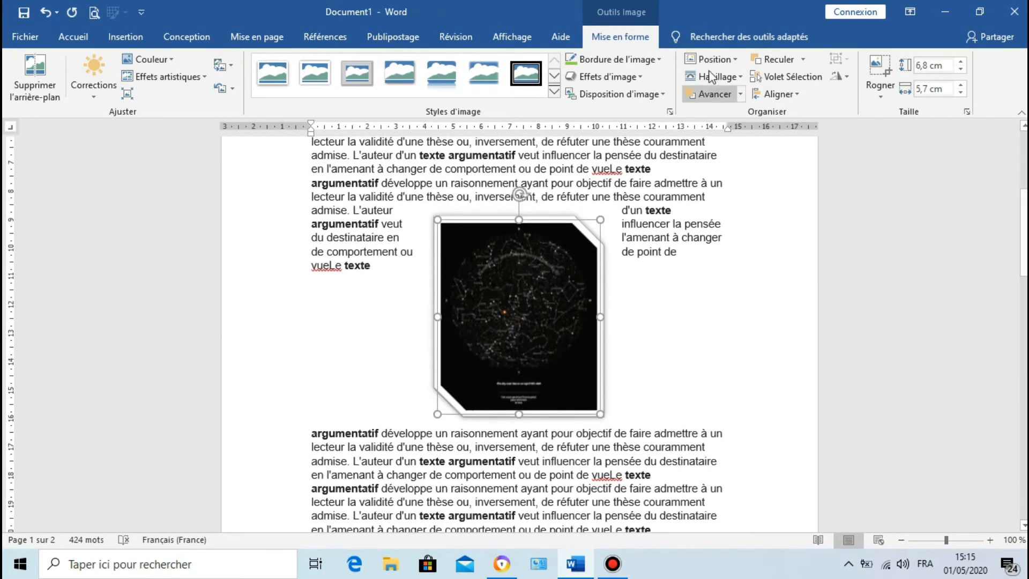
# Step: Position the star map in the top-left corner of the page text with square text wrapping
pyautogui.click(711, 76)
pyautogui.click(707, 62)
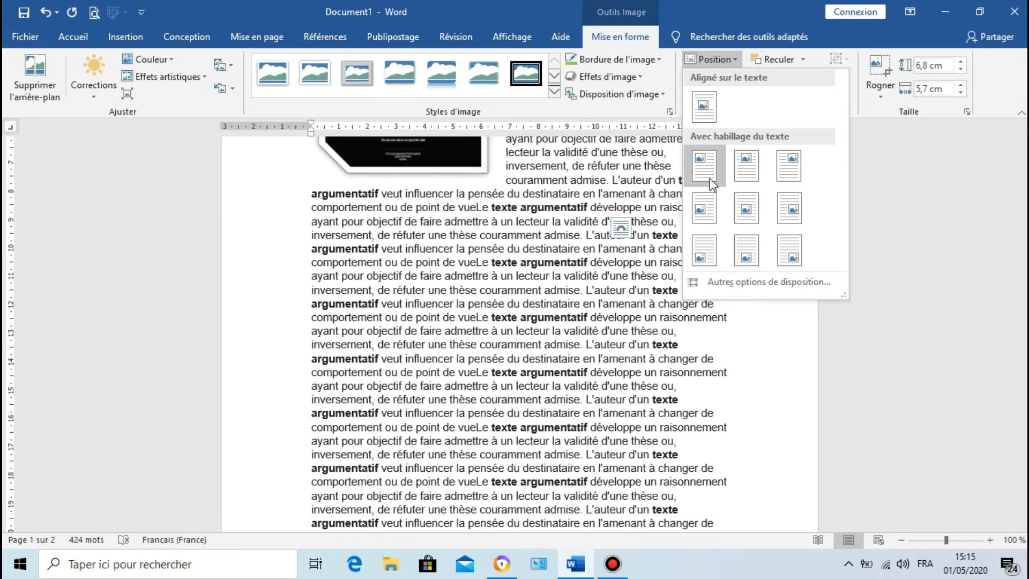
pyautogui.click(709, 178)
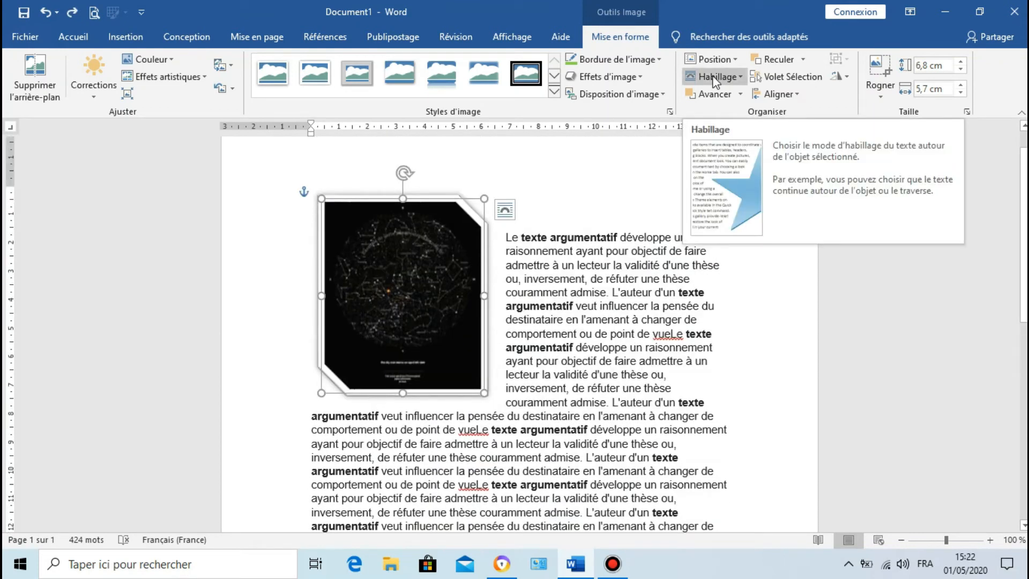
# Step: Examine the picture's text wrapping modes, including "Haut et bas", and its rotation and flip options
pyautogui.click(715, 82)
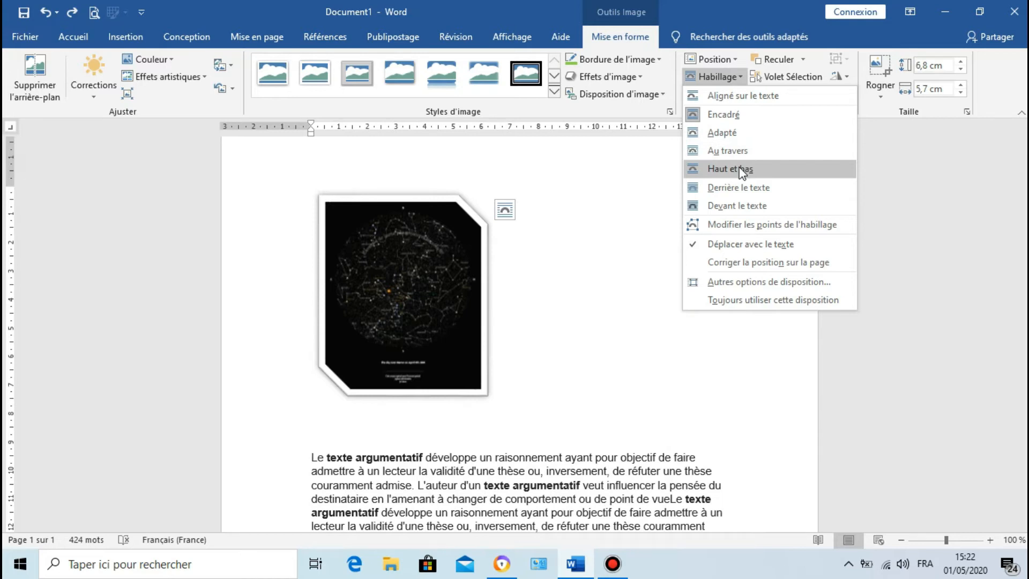
pyautogui.click(708, 70)
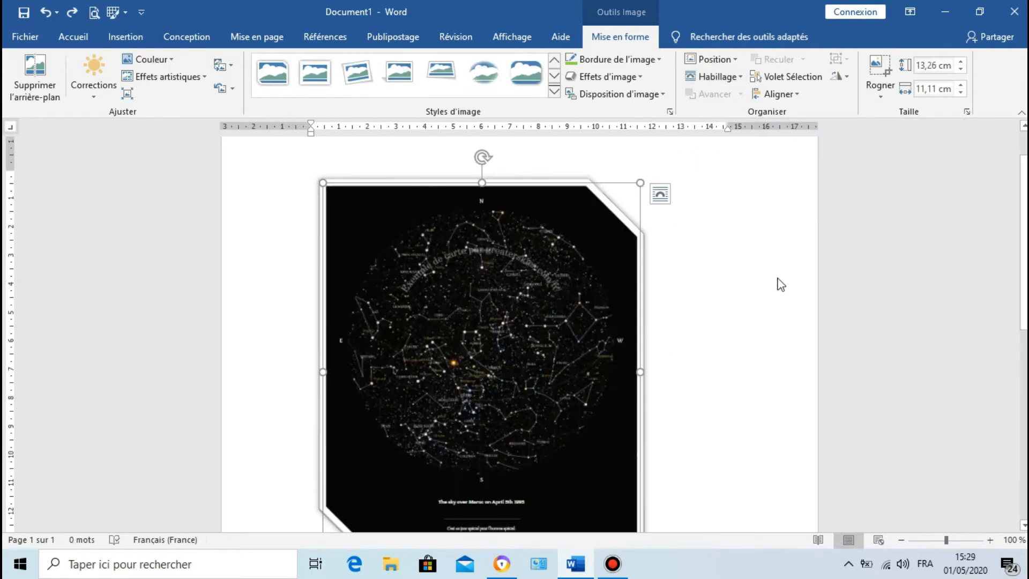
pyautogui.scroll(-1, 609, 361)
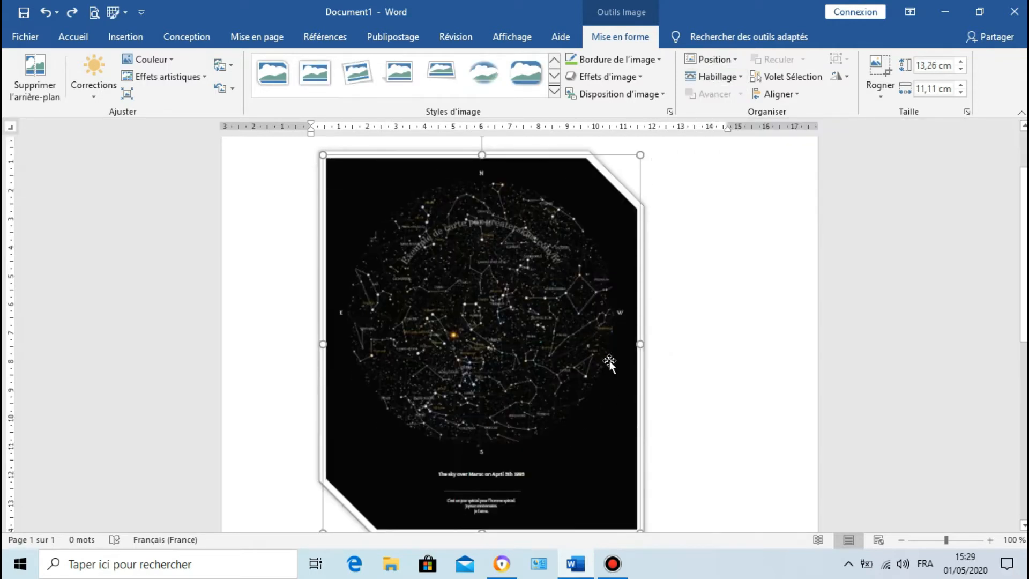
pyautogui.scroll(1, 609, 361)
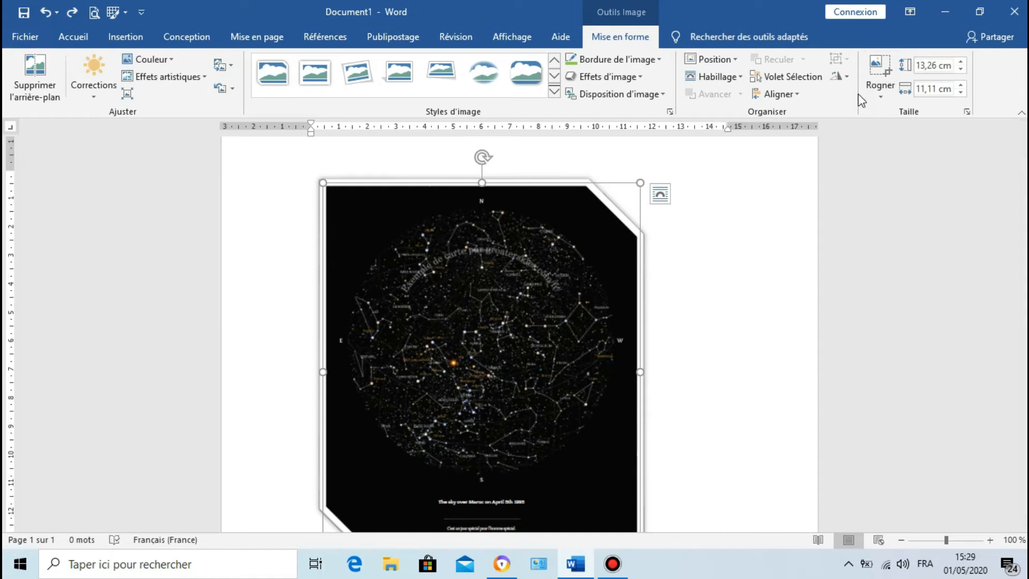
pyautogui.click(846, 78)
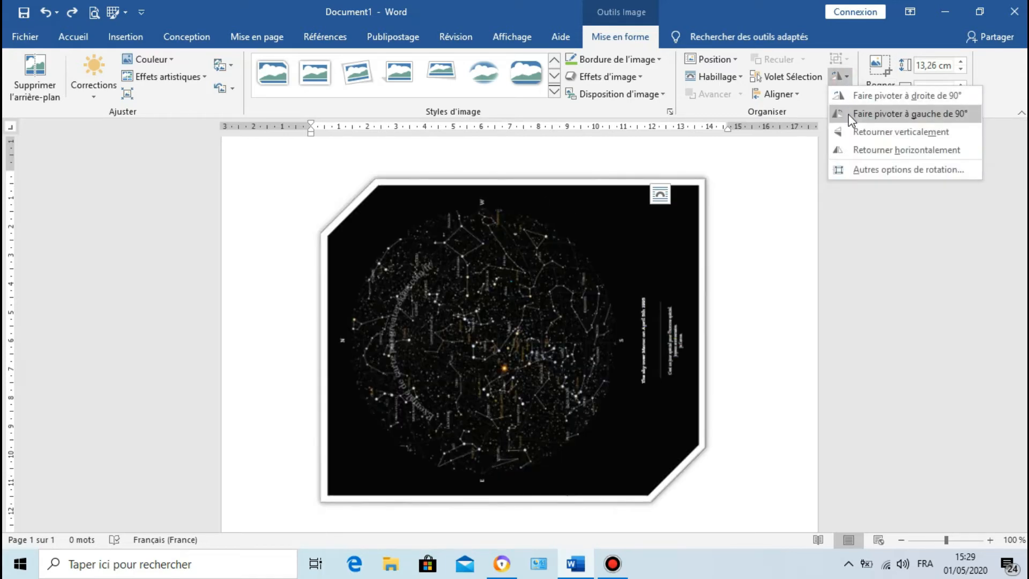
pyautogui.click(838, 79)
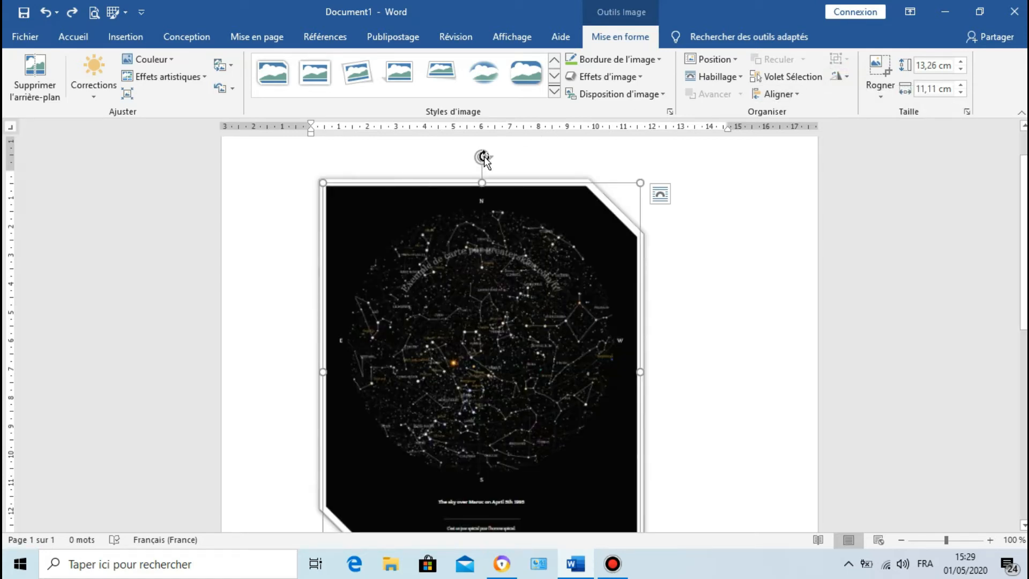
# Step: Try cropping the star map to the "Croix" shape and undo the crop
pyautogui.click(885, 102)
pyautogui.moveTo(879, 134)
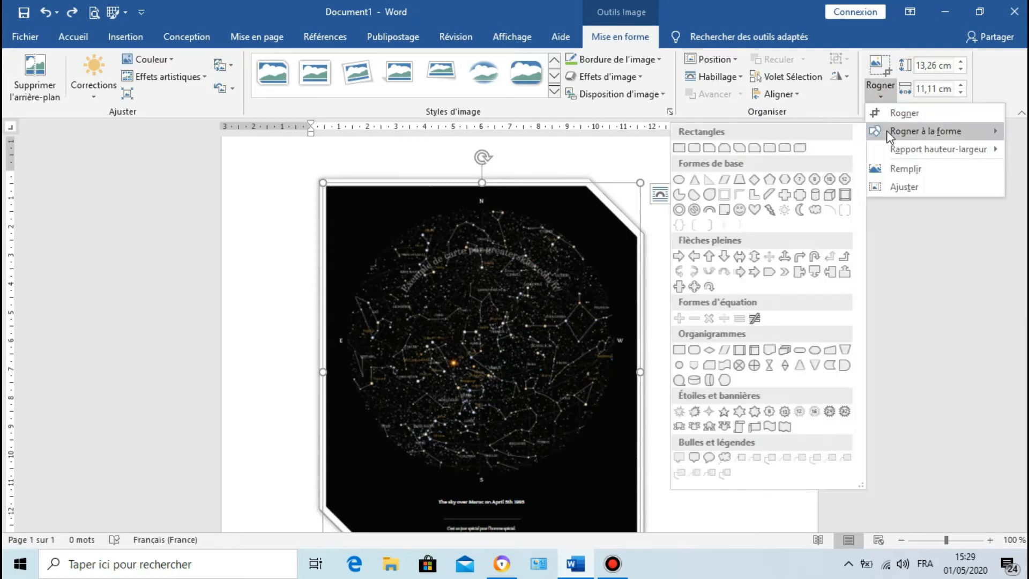
pyautogui.click(780, 199)
pyautogui.click(894, 98)
pyautogui.click(895, 98)
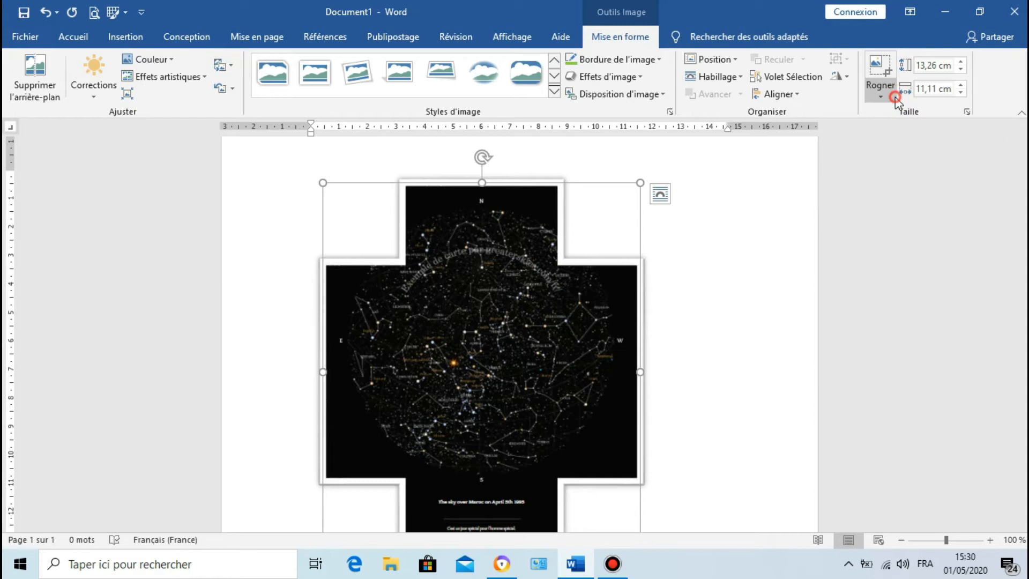
pyautogui.click(42, 13)
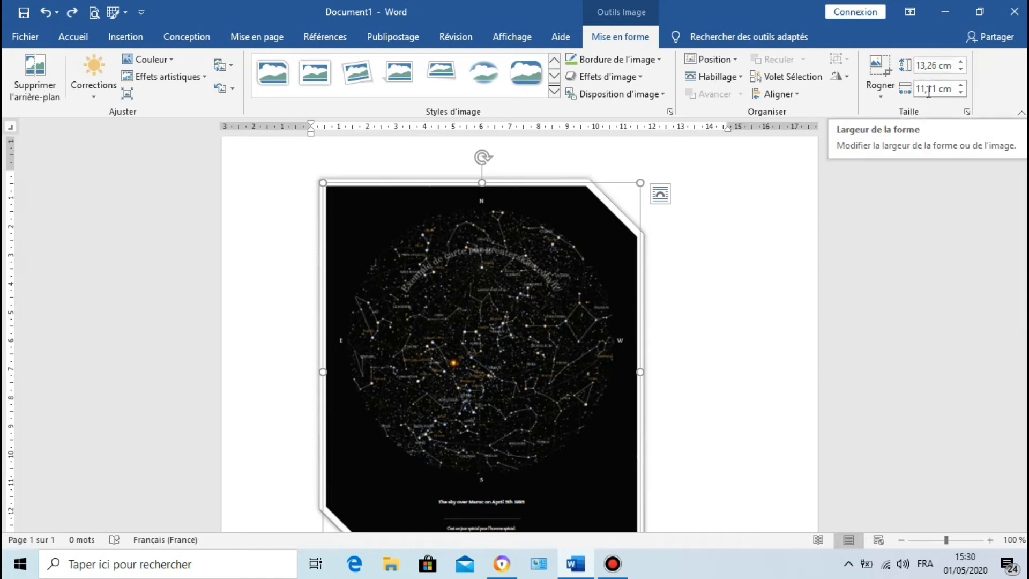
# Step: Enlarge the star map to 15,63 cm high and 13,1 cm wide using the size values
pyautogui.click(960, 63)
pyautogui.click(960, 62)
pyautogui.click(960, 62)
pyautogui.click(960, 62)
pyautogui.click(960, 62)
pyautogui.click(960, 63)
pyautogui.click(960, 62)
pyautogui.click(960, 85)
pyautogui.click(960, 85)
pyautogui.click(960, 85)
pyautogui.click(960, 85)
pyautogui.click(960, 86)
pyautogui.click(960, 85)
pyautogui.click(960, 85)
pyautogui.click(960, 85)
# Step: Shrink the star map proportionally by its lower-right corner to about 12,47 cm high and 10,45 cm wide
pyautogui.scroll(-4, 627, 384)
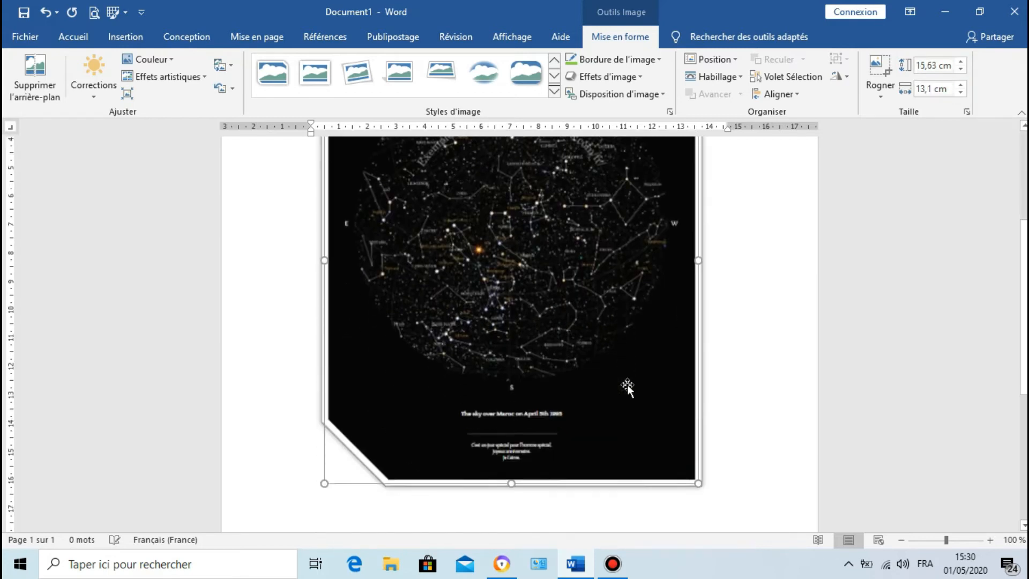
pyautogui.scroll(4, 626, 384)
pyautogui.scroll(-1, 627, 384)
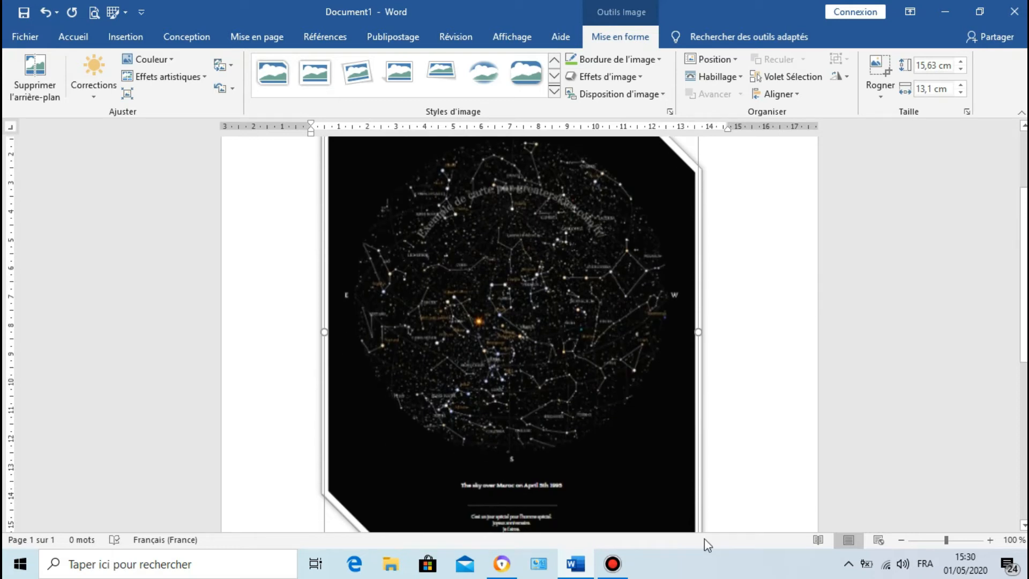
pyautogui.scroll(-3, 712, 487)
pyautogui.moveTo(698, 482); pyautogui.dragTo(627, 397)
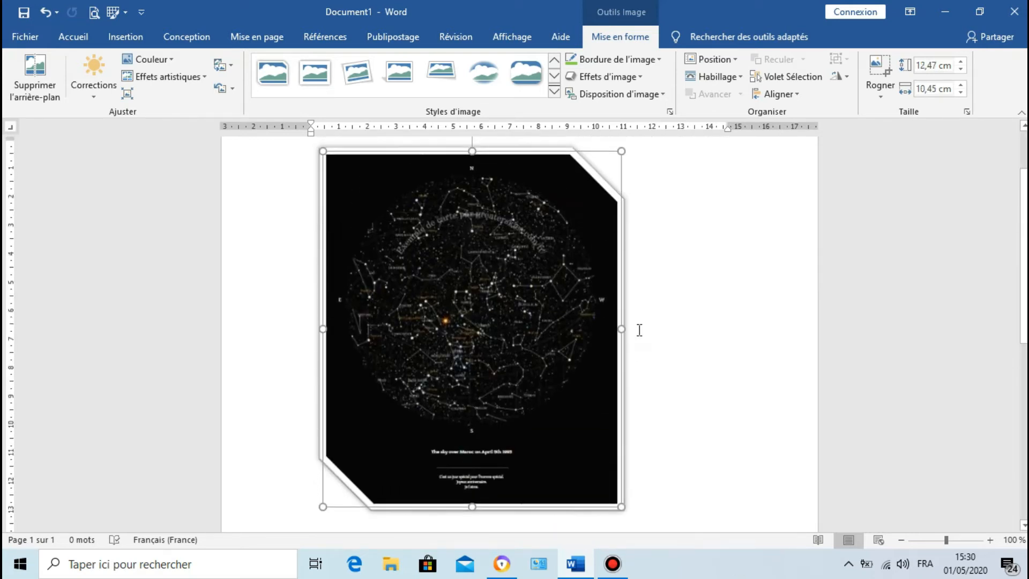
pyautogui.moveTo(623, 327)
pyautogui.mouseDown()
pyautogui.moveTo(579, 328)
pyautogui.moveTo(623, 328)
pyautogui.mouseUp()
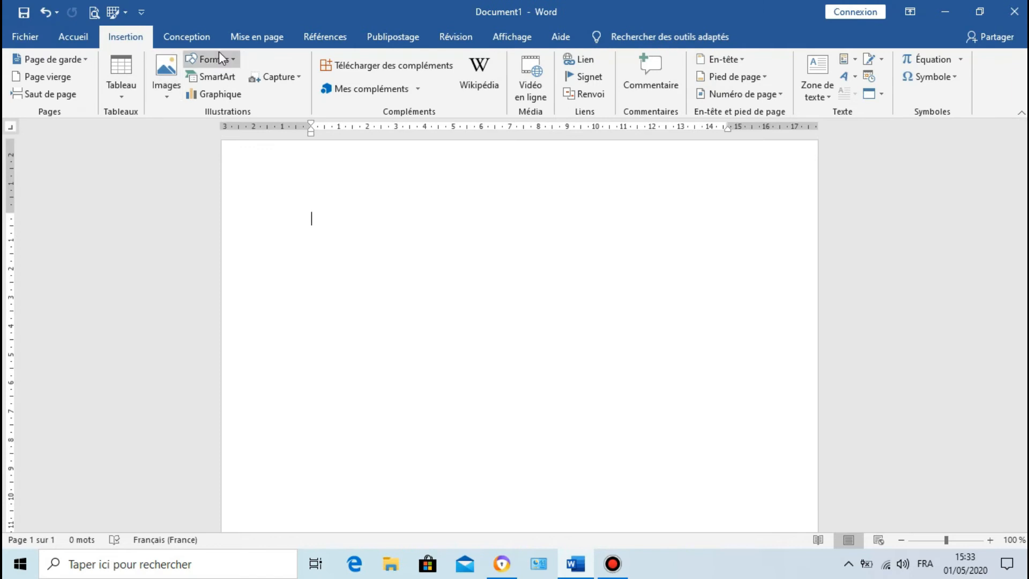
# Step: Draw a pentagon block arrow about 8,65 cm wide and 3,02 cm high near the top of the blank page
pyautogui.click(219, 55)
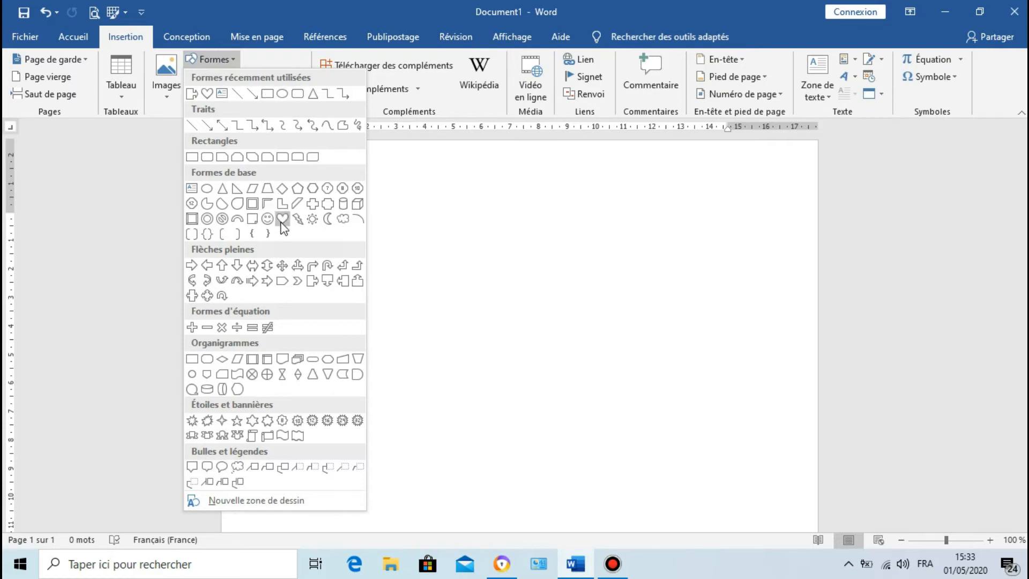
pyautogui.click(289, 280)
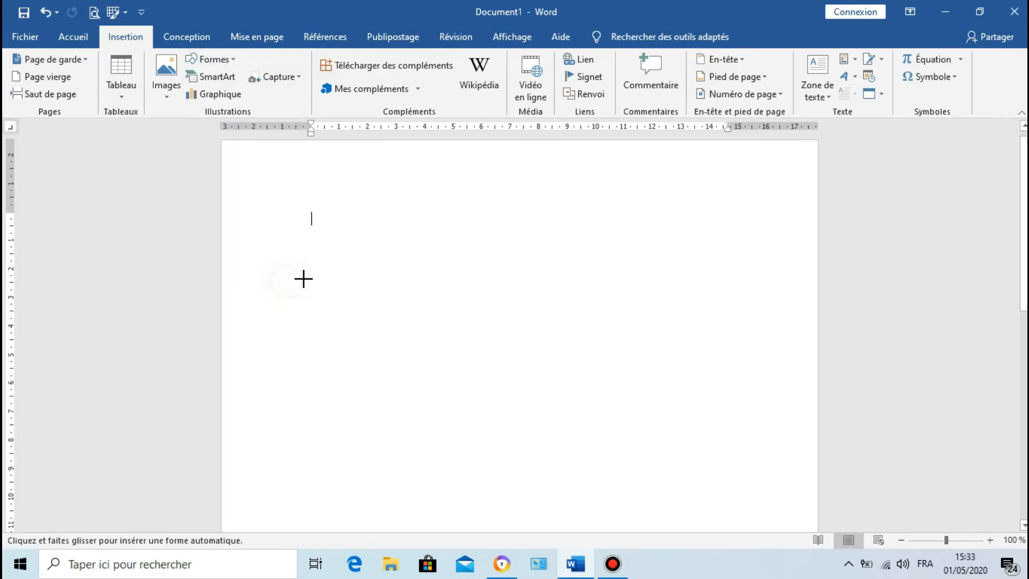
pyautogui.moveTo(380, 241); pyautogui.dragTo(627, 327)
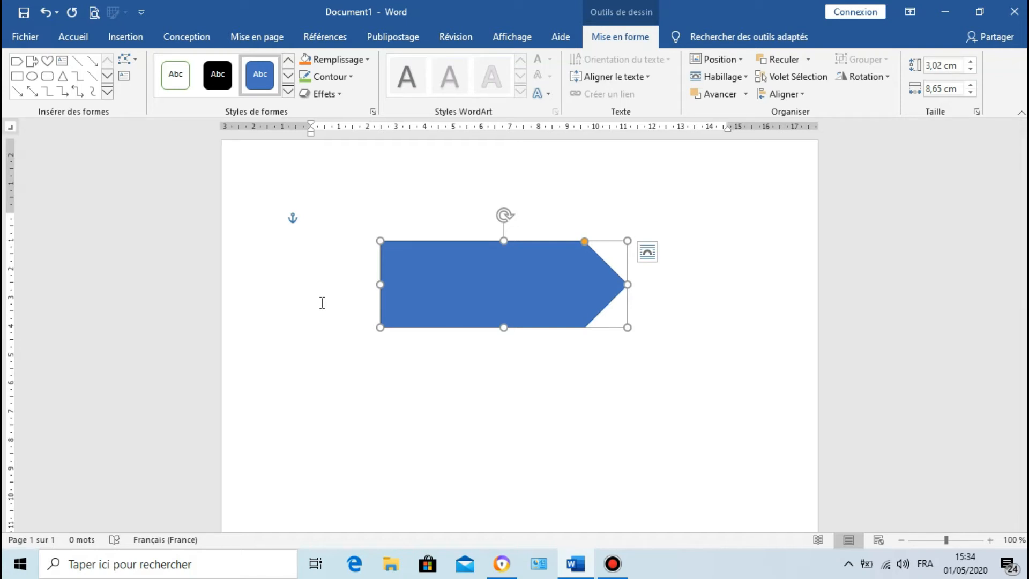
# Step: Add the text "Salut tout le monde" inside the arrow shape and look at its text orientation options
pyautogui.write('Salut to')
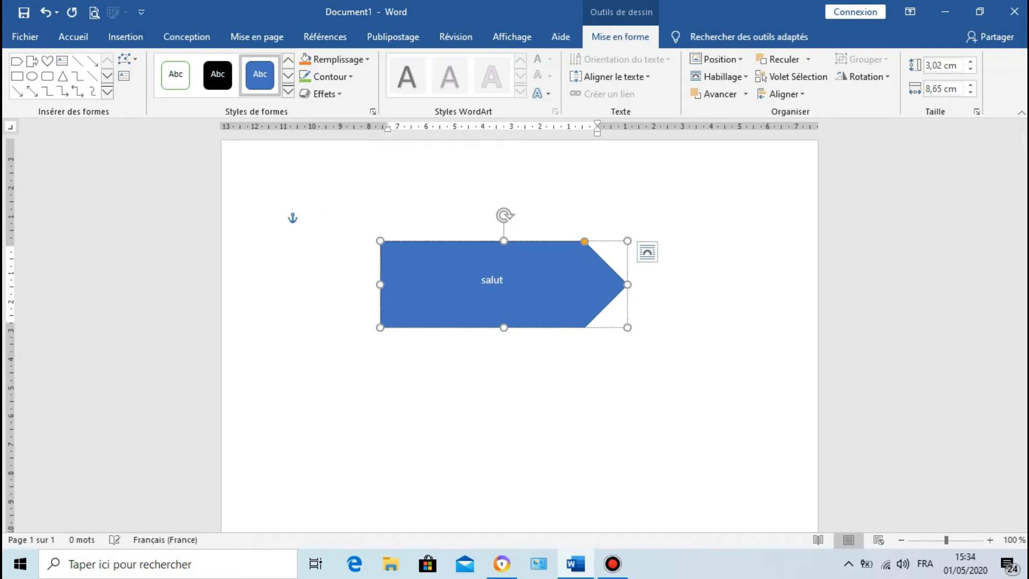
pyautogui.write('ut le')
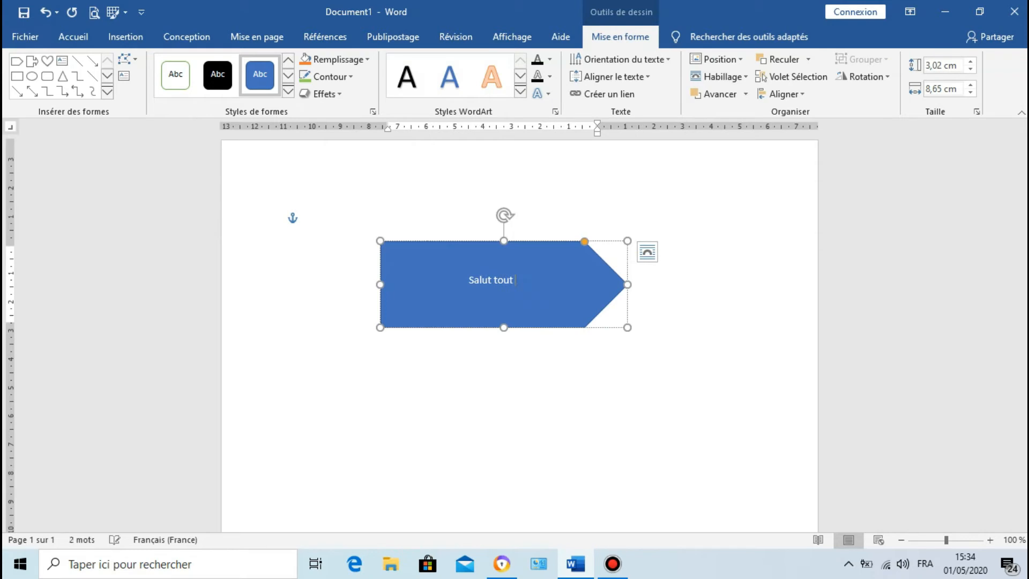
pyautogui.write(' monde')
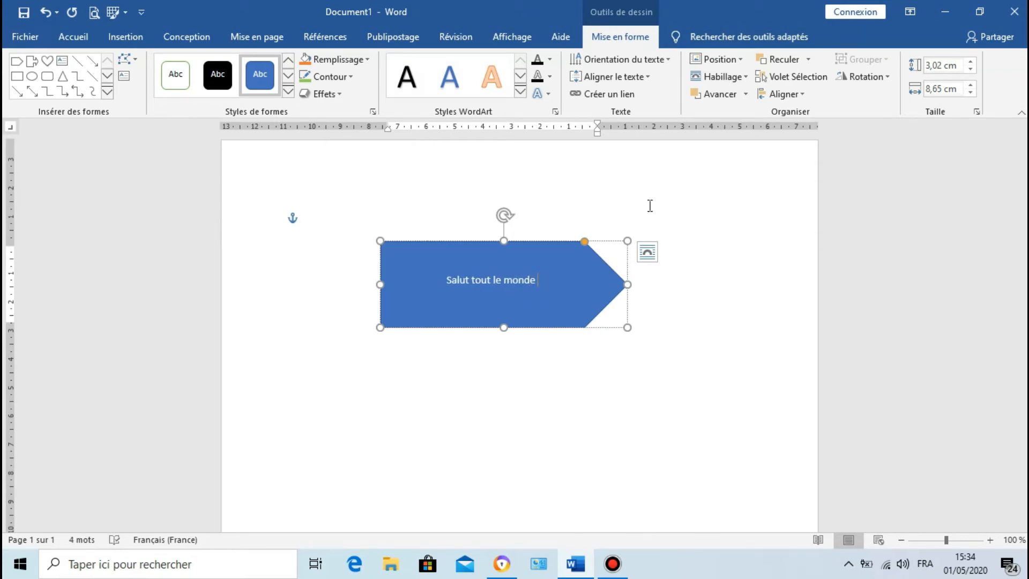
pyautogui.click(634, 54)
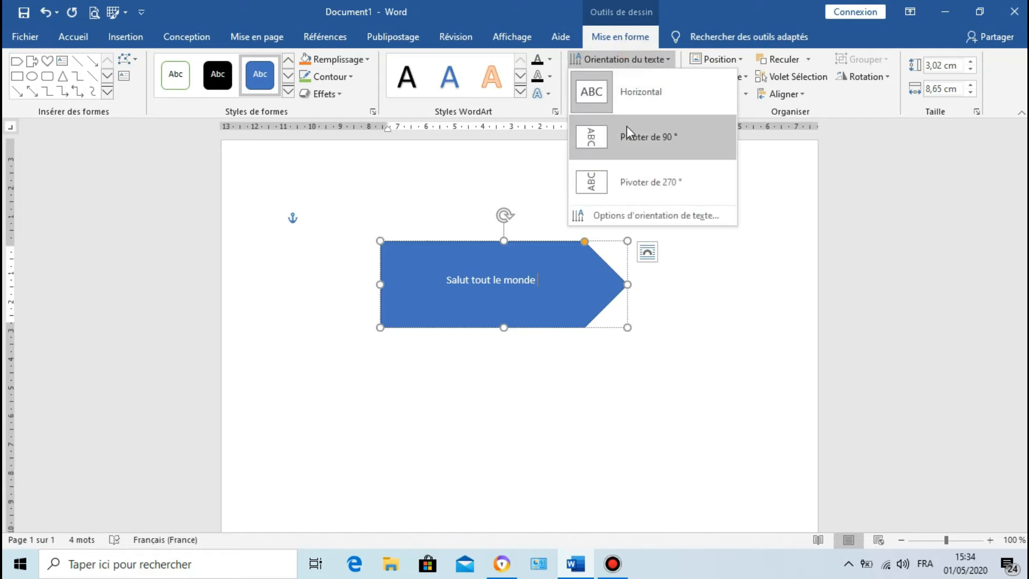
pyautogui.click(482, 278)
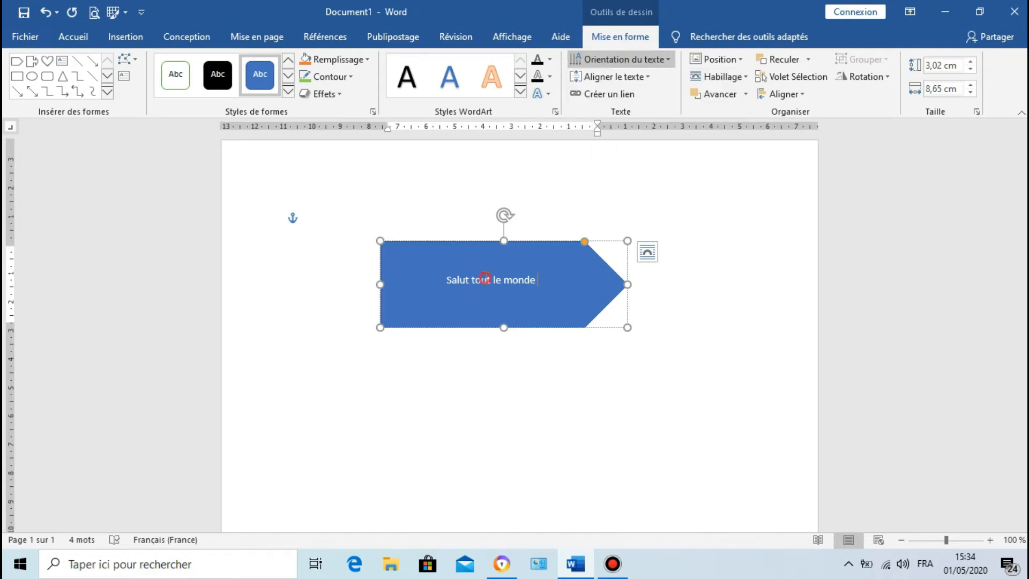
# Step: Rotate all the text inside the arrow shape by 270° and set its alignment to Centré
pyautogui.tripleClick(486, 278)
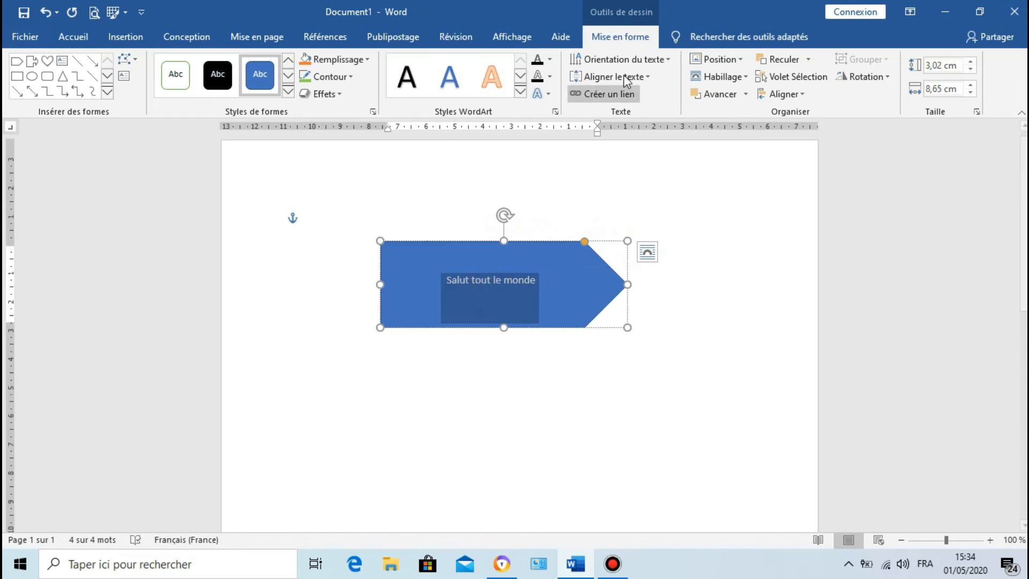
pyautogui.click(625, 60)
pyautogui.click(633, 137)
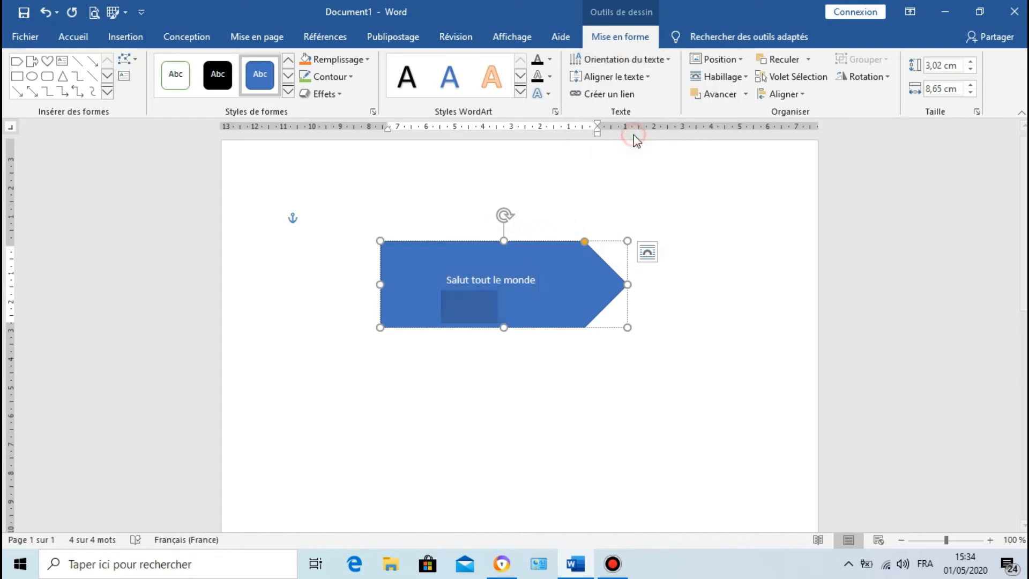
pyautogui.click(519, 286)
pyautogui.click(642, 77)
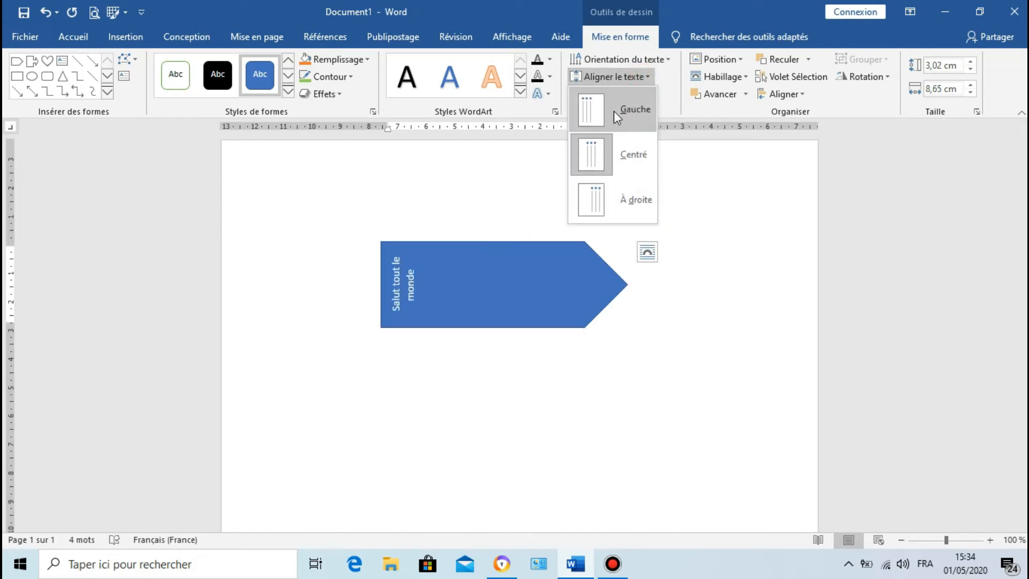
pyautogui.click(594, 154)
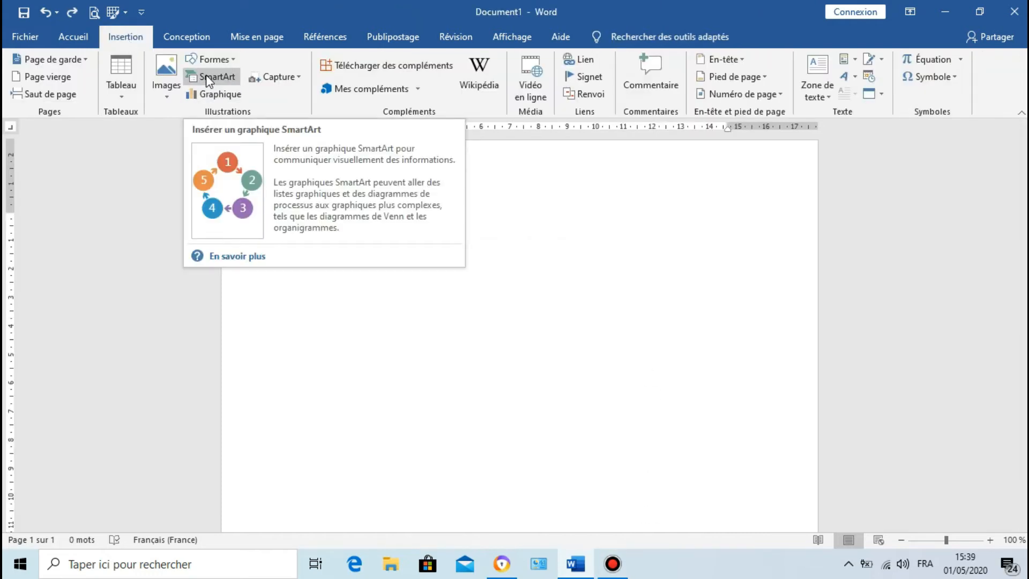
# Step: Insert the Hiérarchie SmartArt graphic "Organigramme avec titre et nom" on the blank page
pyautogui.click(206, 76)
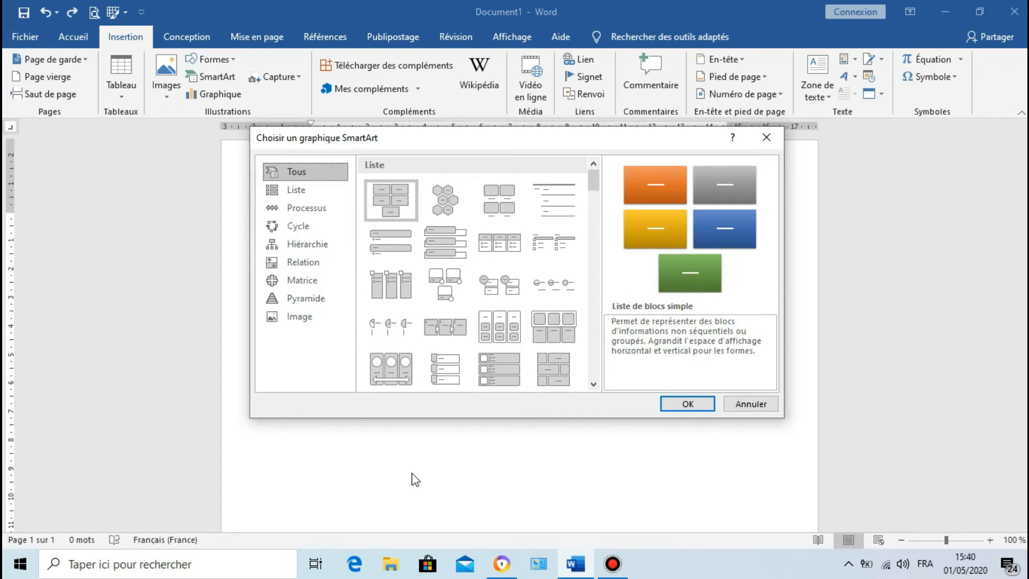
pyautogui.click(309, 250)
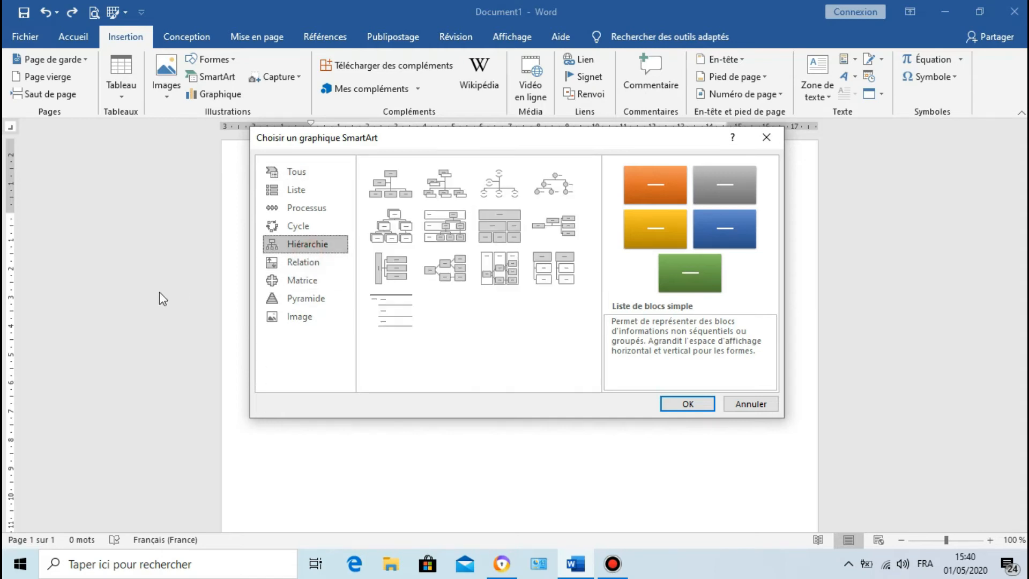
pyautogui.click(445, 197)
pyautogui.click(697, 404)
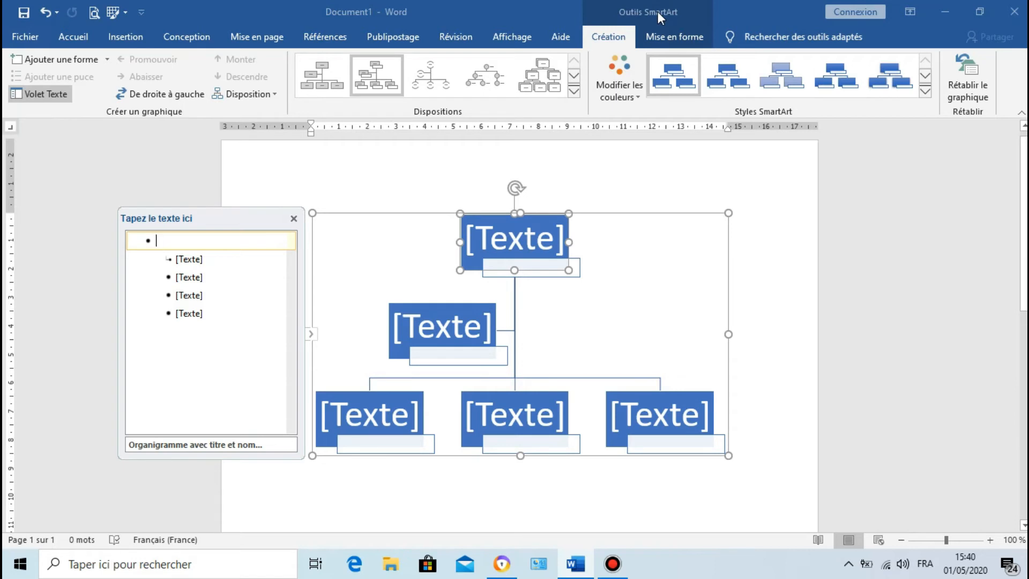
# Step: Preview alternative layouts, SmartArt styles and colour variations on the organisation chart without applying any
pyautogui.click(574, 91)
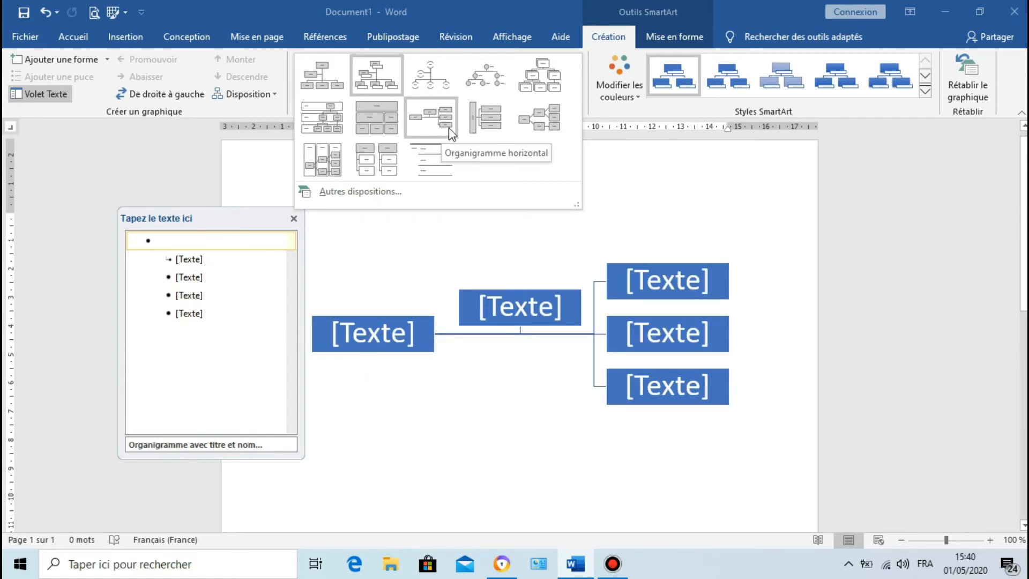
pyautogui.click(926, 91)
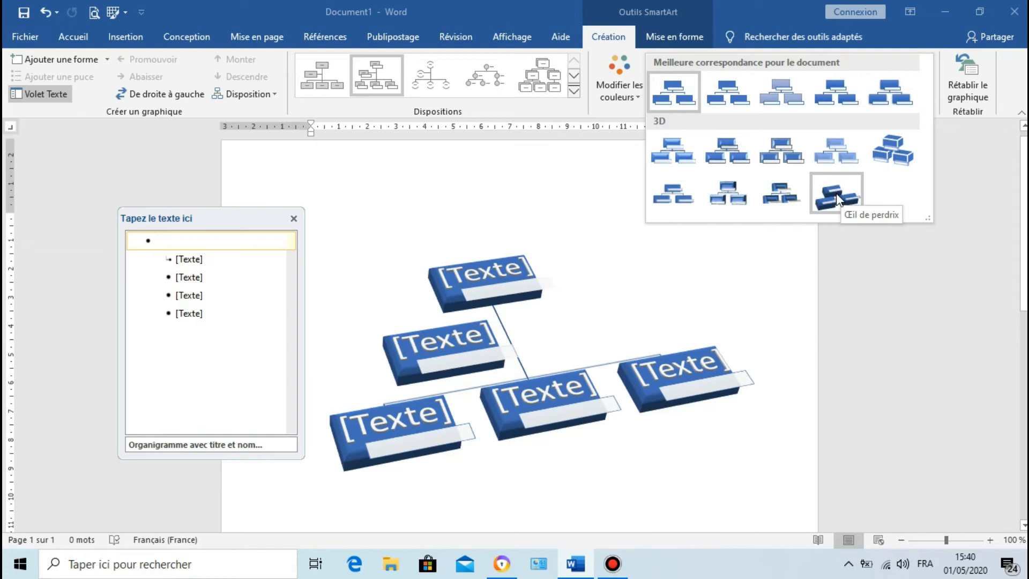
pyautogui.click(617, 99)
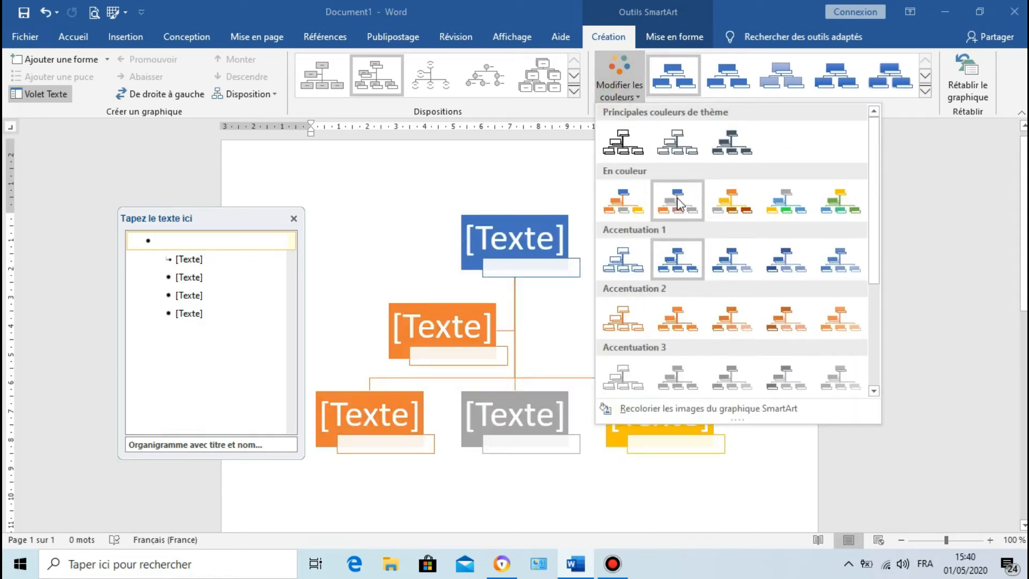
pyautogui.click(620, 98)
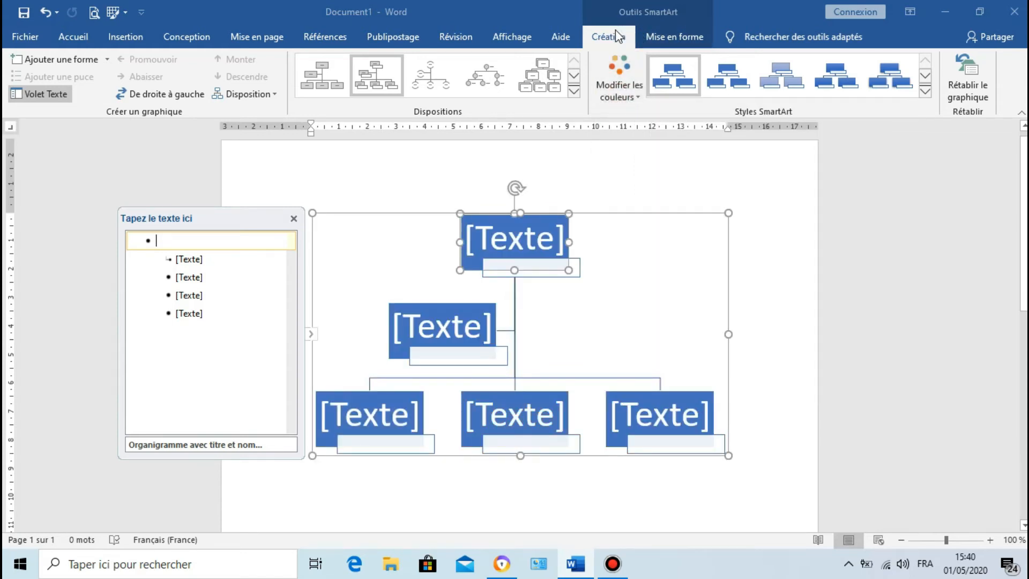
pyautogui.click(647, 38)
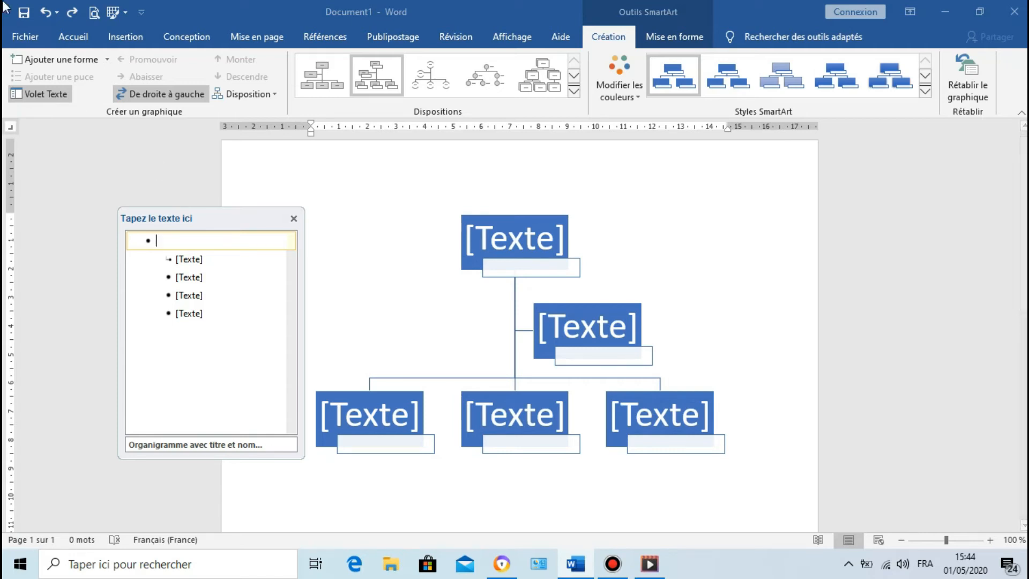
# Step: Try the Les deux, left-hanging and right-hanging branch arrangements for the chart's top box, and return it to Standard
pyautogui.click(251, 93)
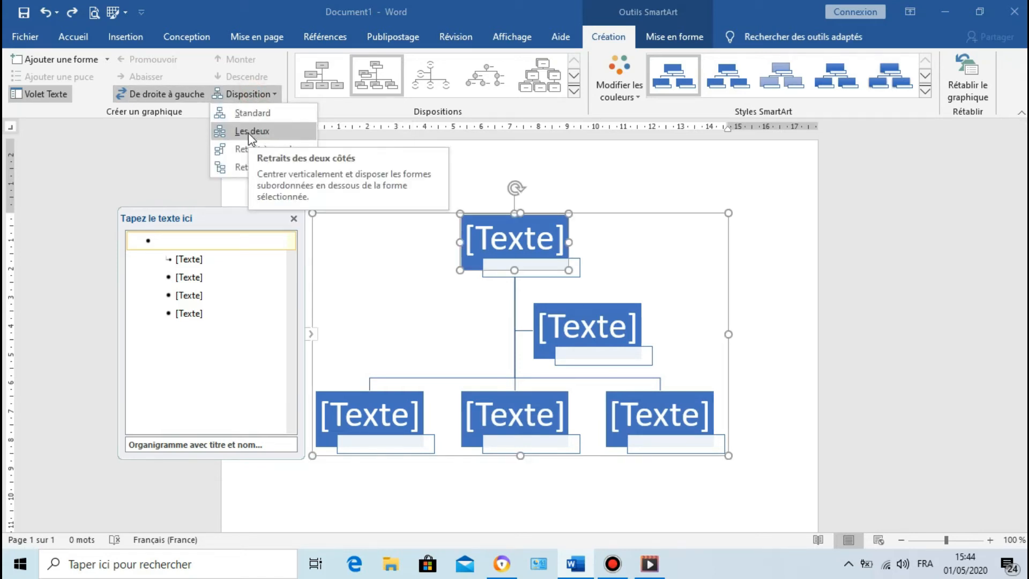
pyautogui.click(248, 133)
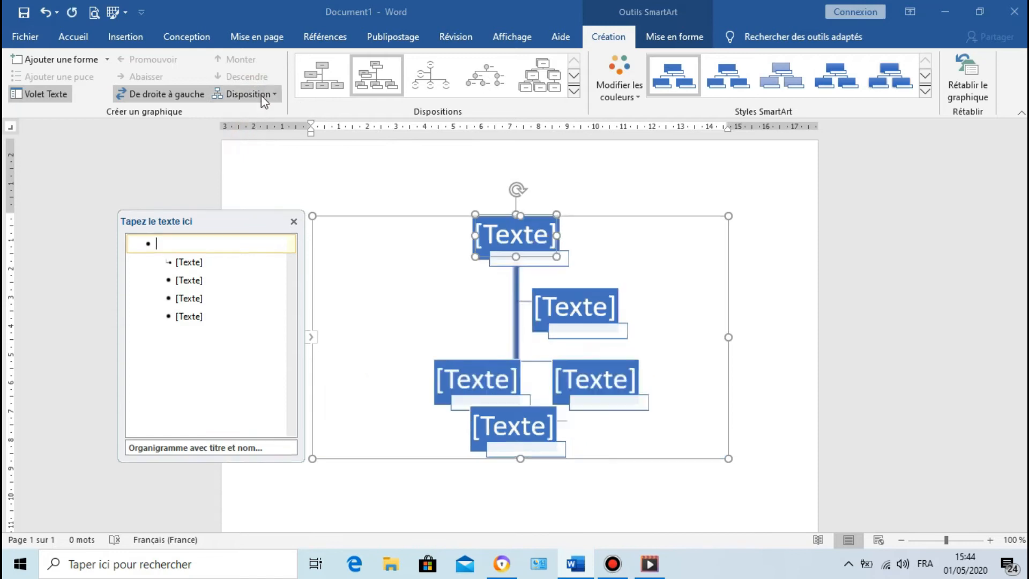
pyautogui.click(261, 95)
pyautogui.click(242, 151)
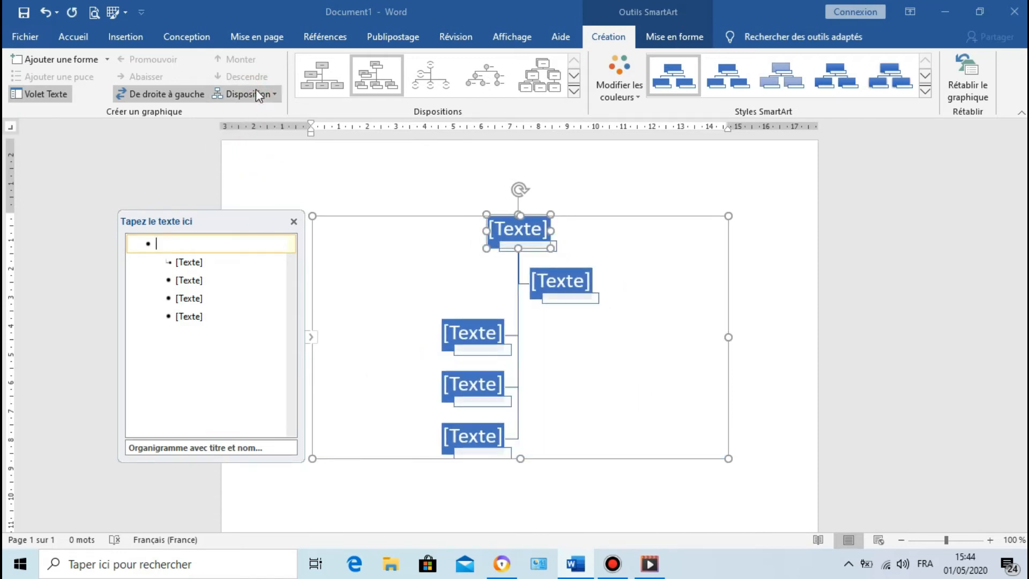
pyautogui.click(256, 91)
pyautogui.click(238, 166)
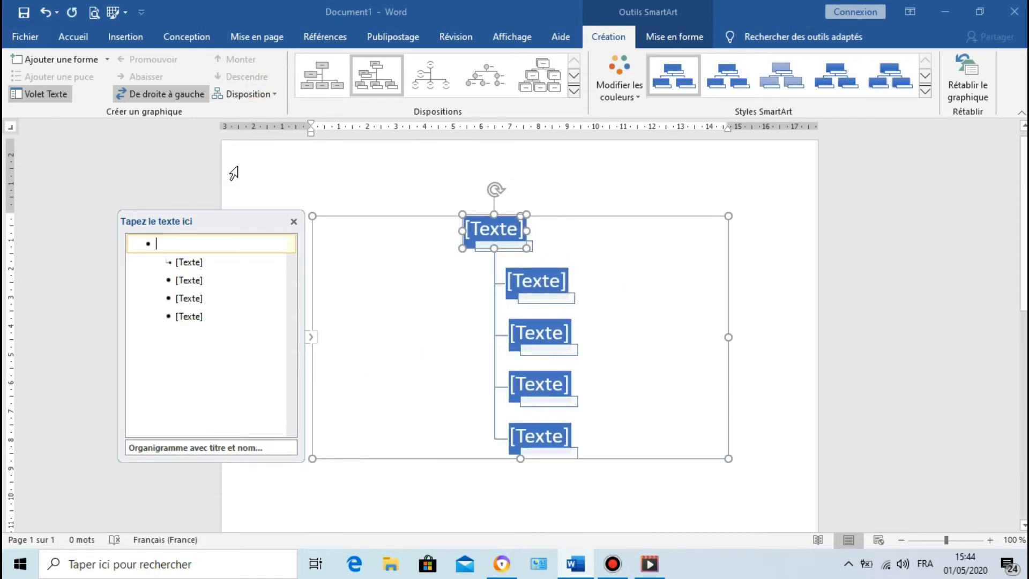
pyautogui.click(259, 92)
pyautogui.click(253, 113)
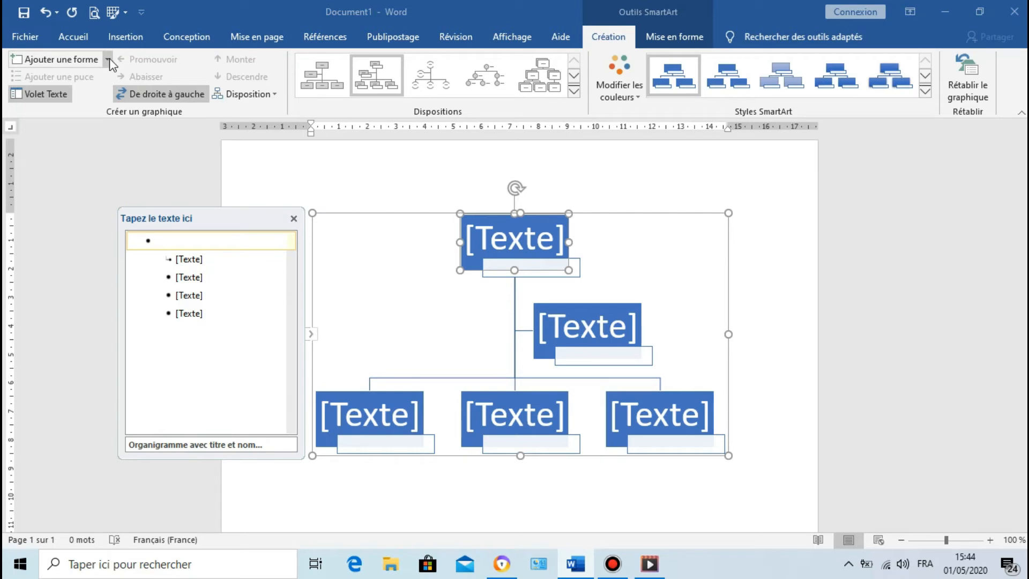
# Step: Add a subordinate box under each of the three lowest boxes and a second assistant box beside the existing one
pyautogui.click(470, 269)
pyautogui.click(50, 58)
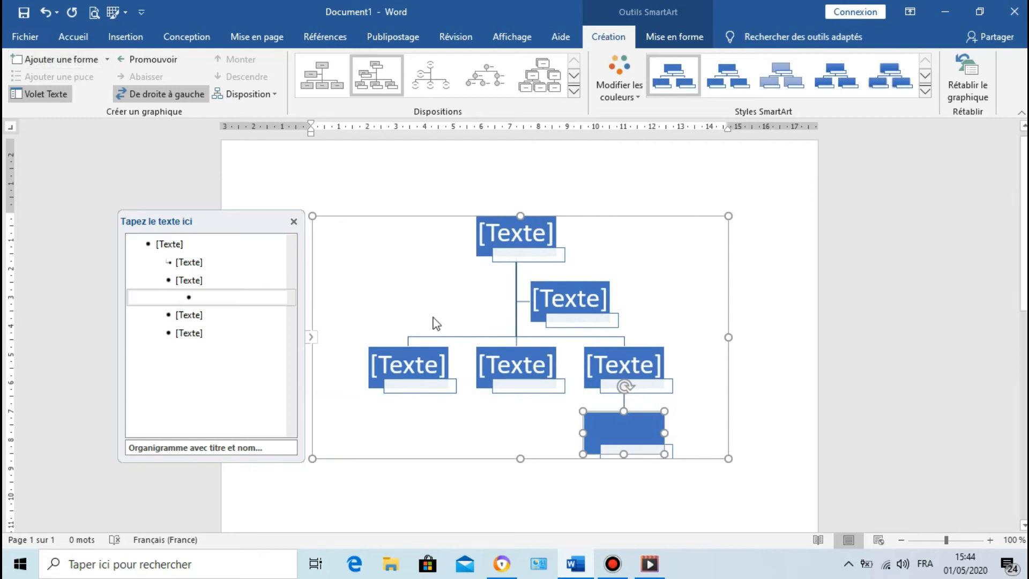
pyautogui.click(482, 366)
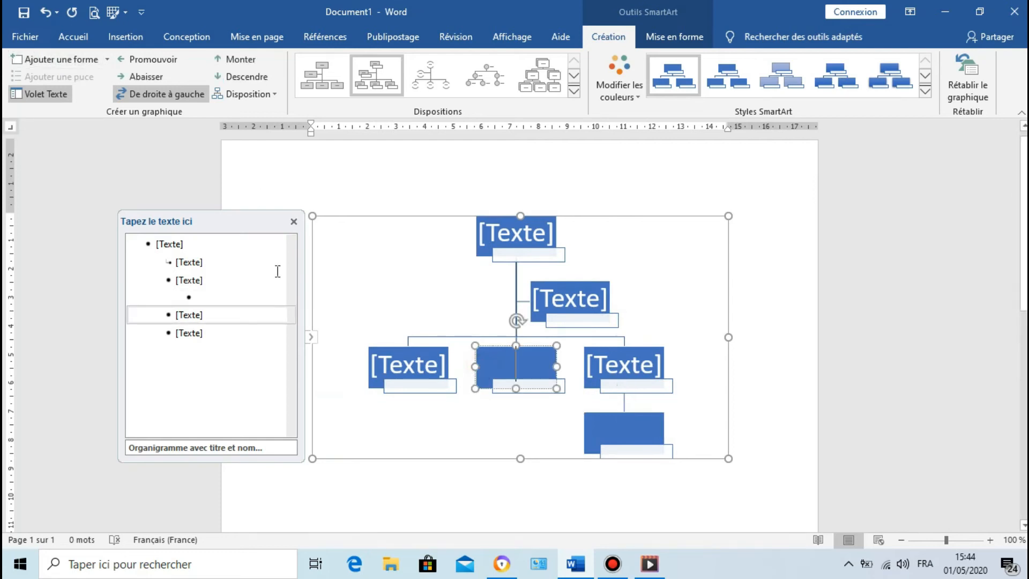
pyautogui.click(100, 63)
pyautogui.click(407, 369)
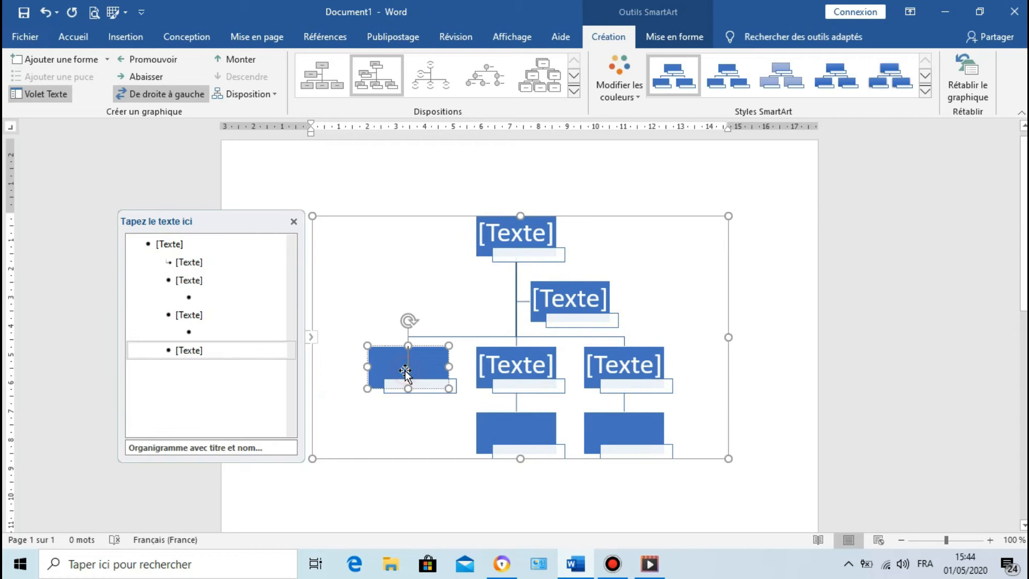
pyautogui.click(69, 59)
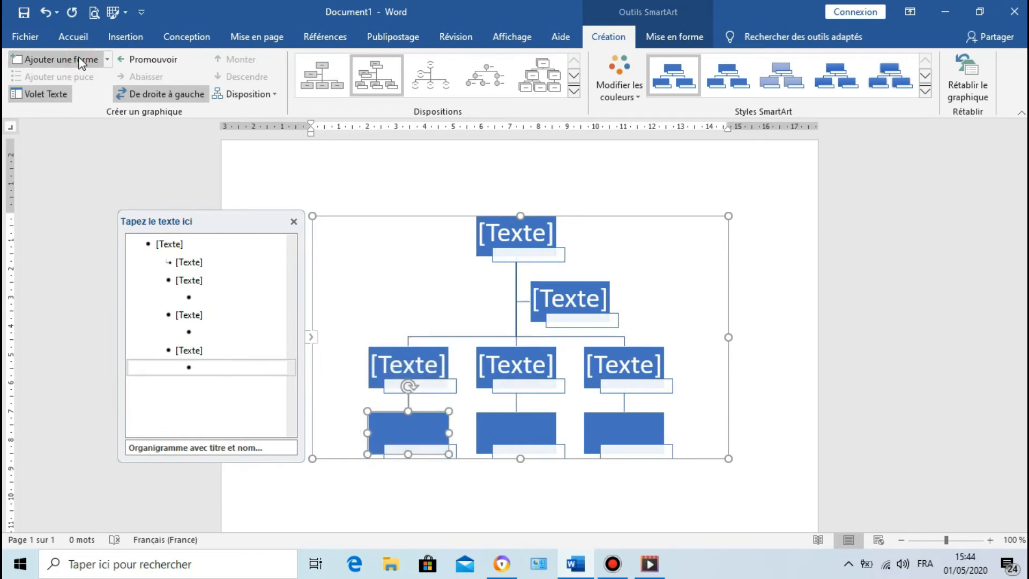
pyautogui.click(566, 289)
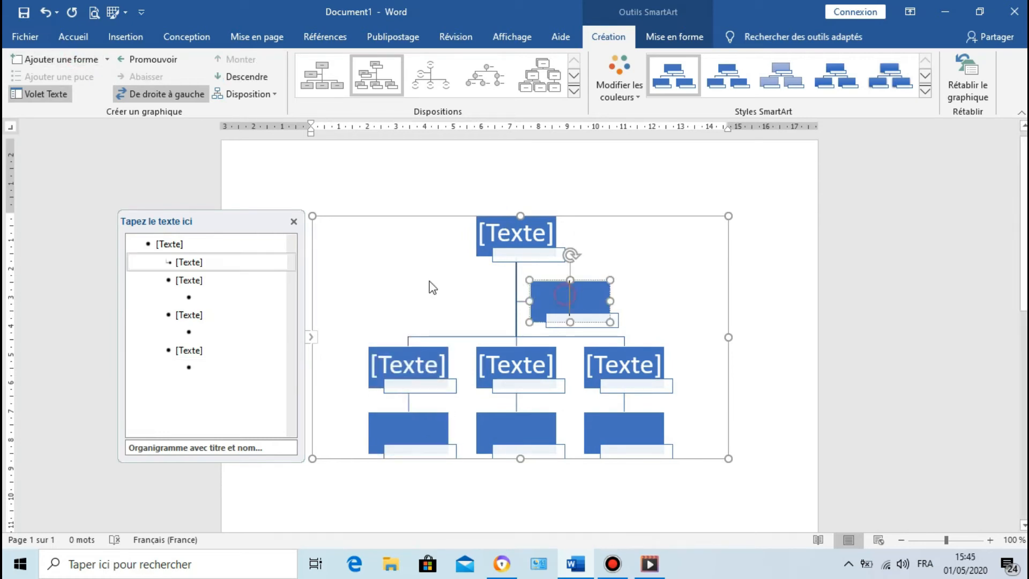
pyautogui.press('Return')
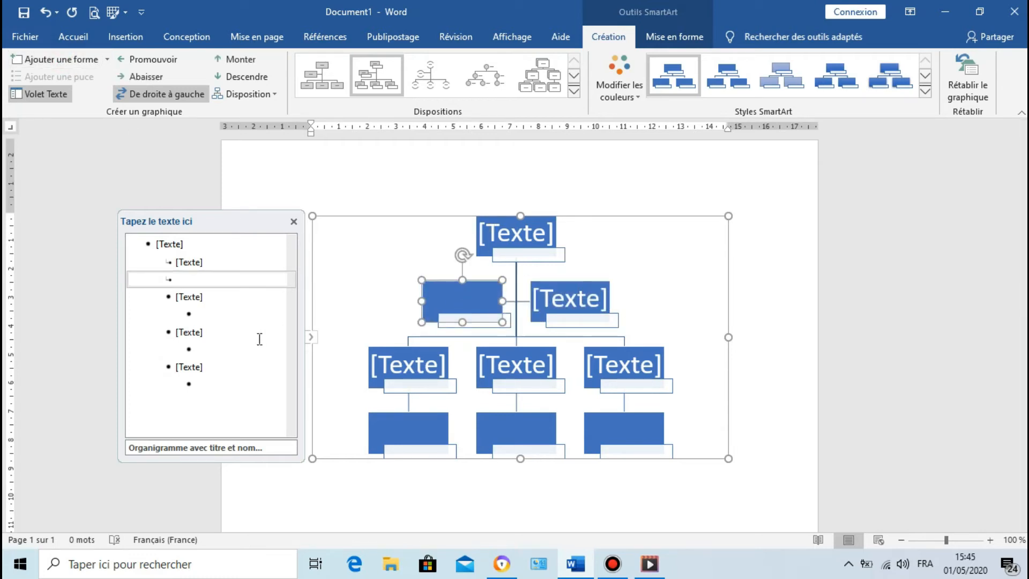
# Step: Hide the organisation chart's text pane and show it again
pyautogui.click(294, 221)
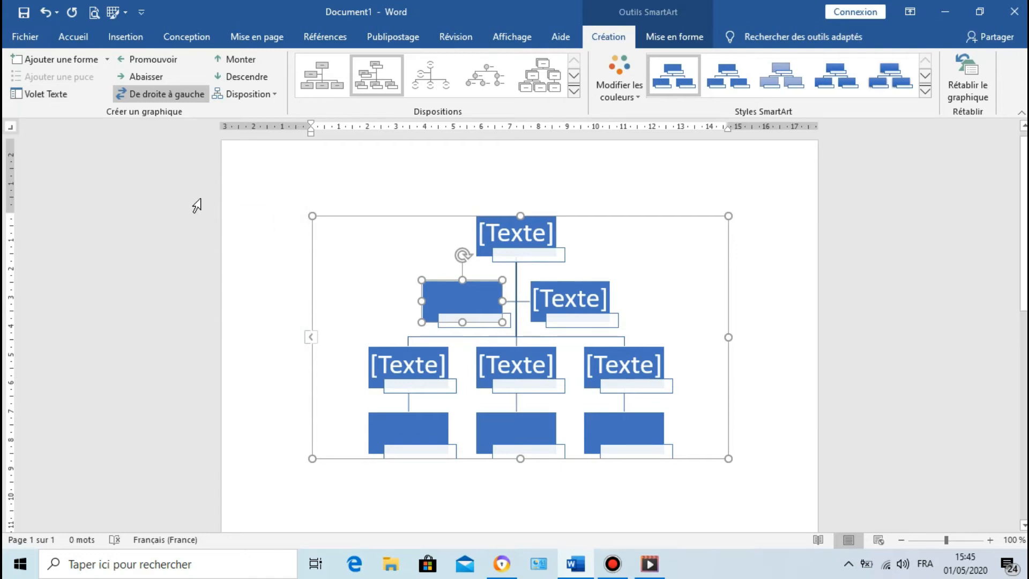
pyautogui.click(63, 94)
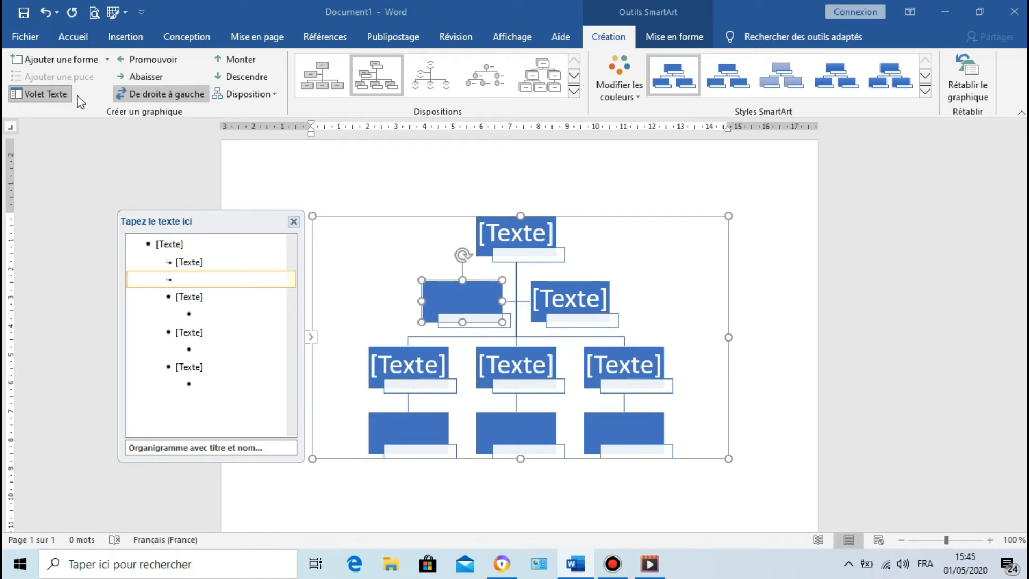
pyautogui.click(605, 563)
pyautogui.click(694, 108)
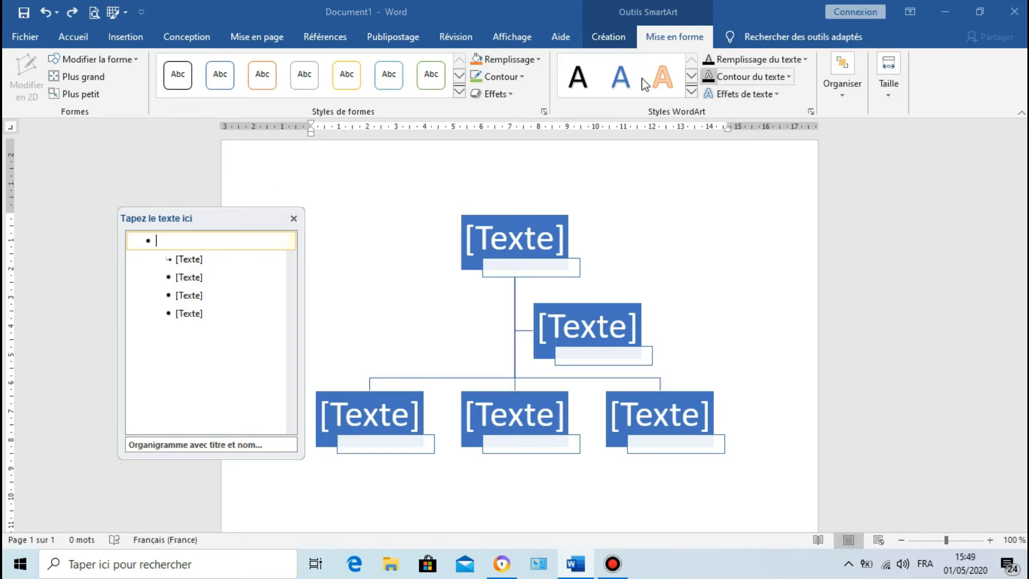
# Step: Change the chart's top box to a pentagon arrow shape, and try enlarging it one step before reducing it back
pyautogui.click(543, 236)
pyautogui.click(129, 60)
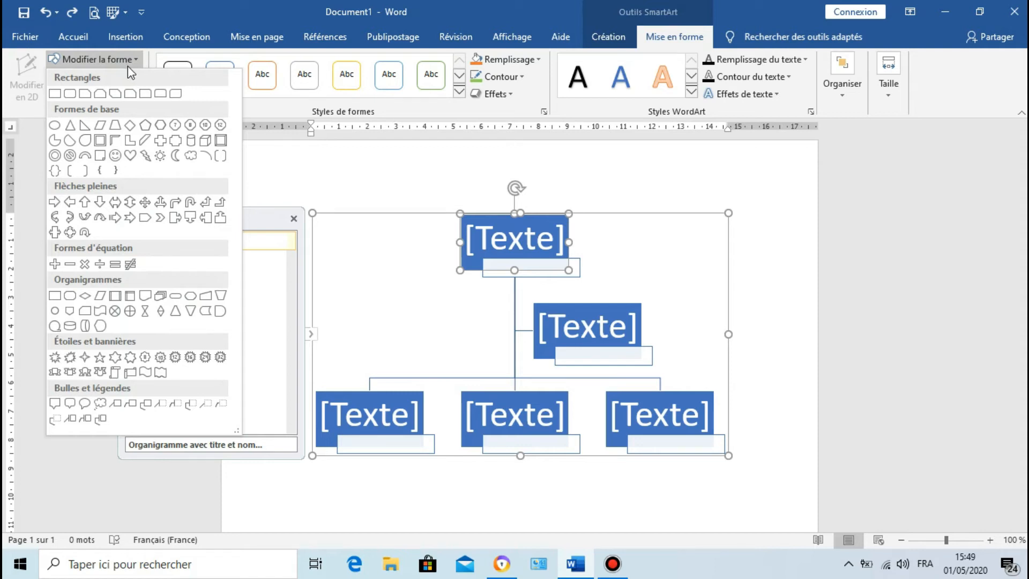
pyautogui.click(143, 224)
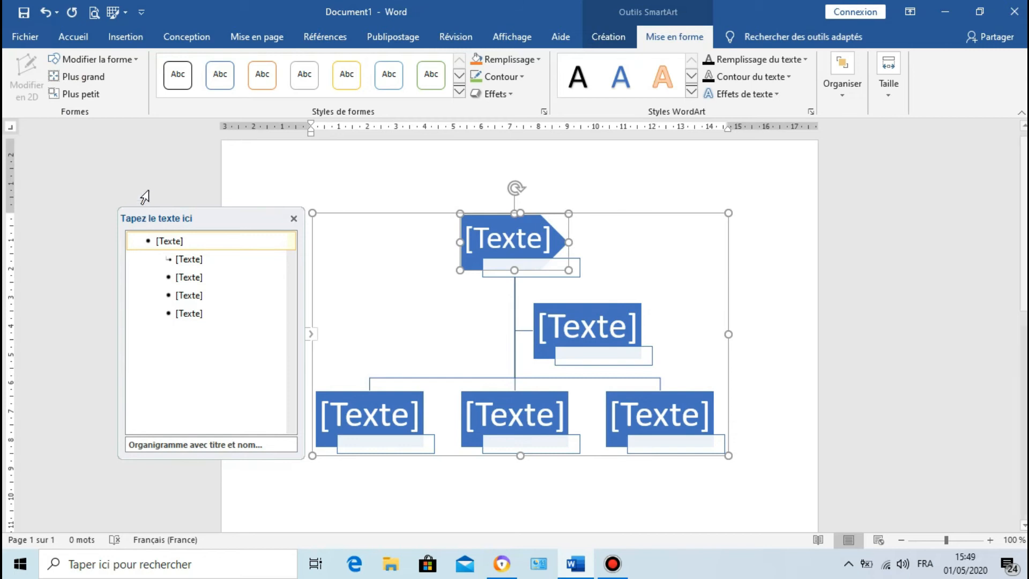
pyautogui.click(96, 79)
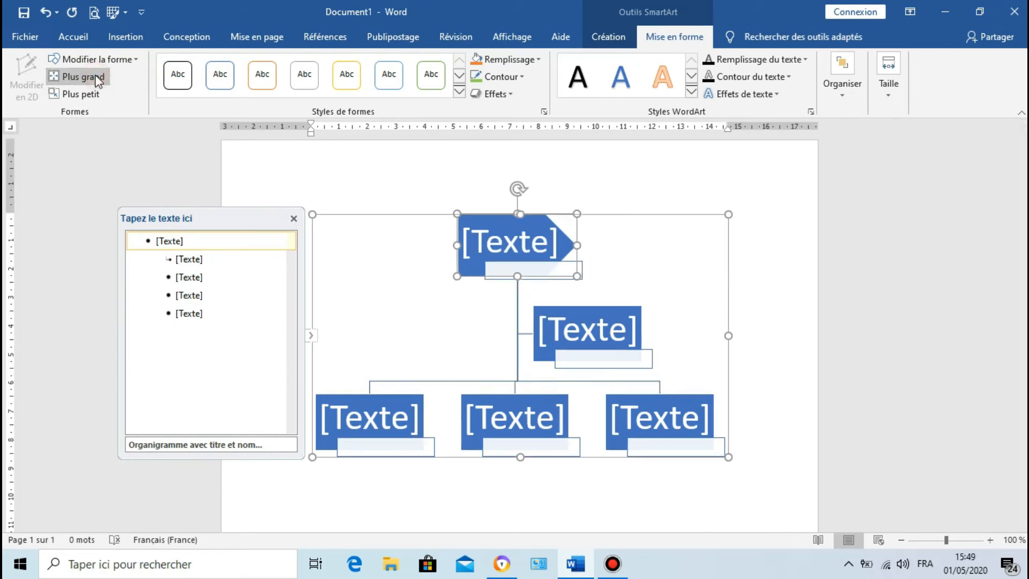
pyautogui.click(88, 96)
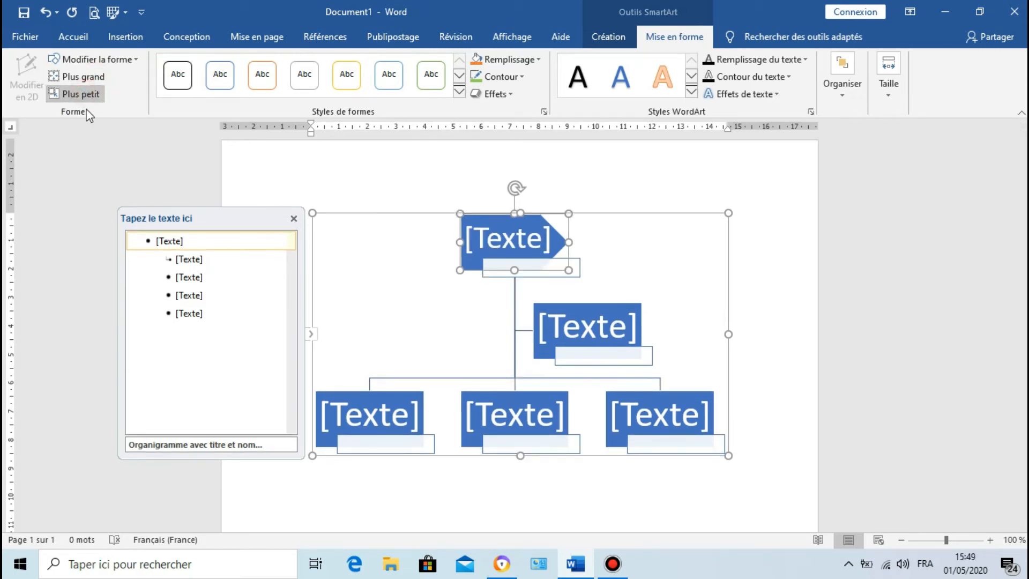
# Step: Enter the text "salut" in the chart's top box through the text pane
pyautogui.click(169, 242)
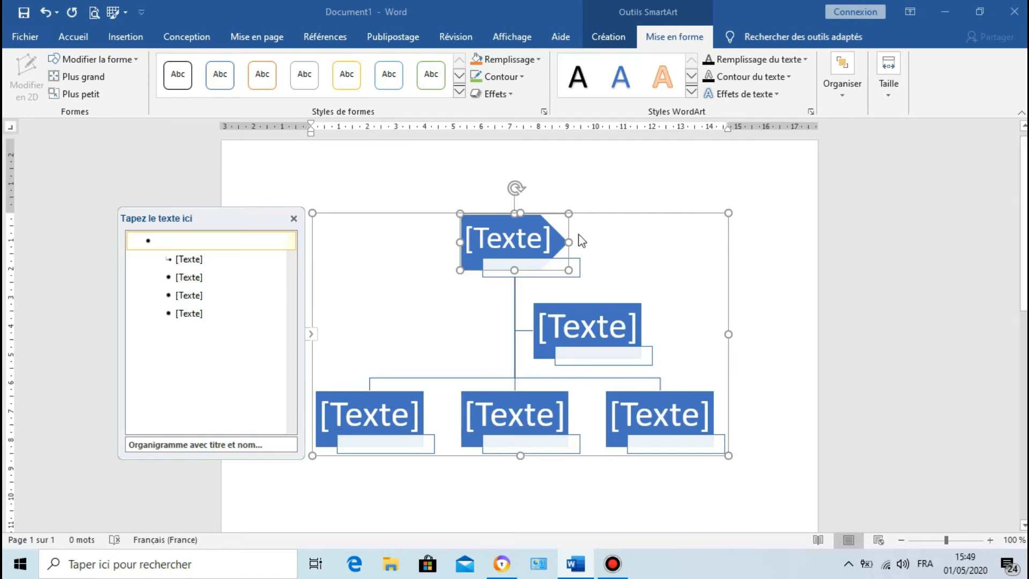
pyautogui.click(494, 246)
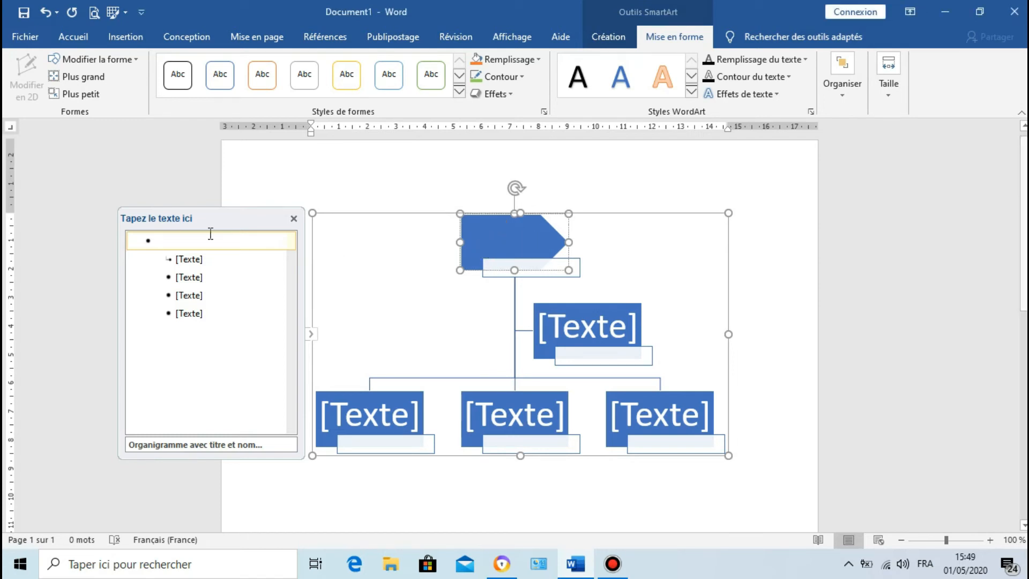
pyautogui.click(191, 235)
pyautogui.write('s')
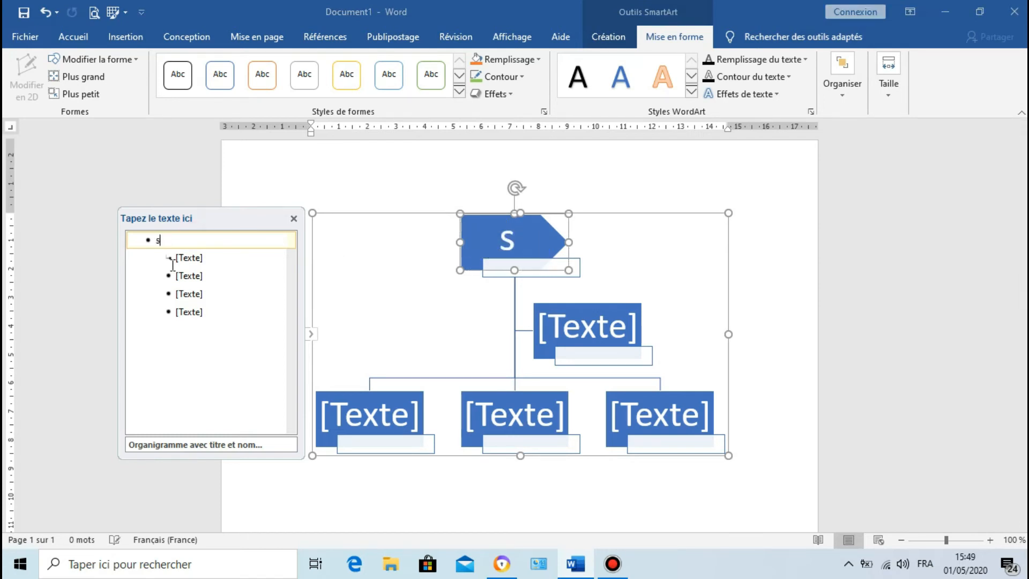
pyautogui.write('alut')
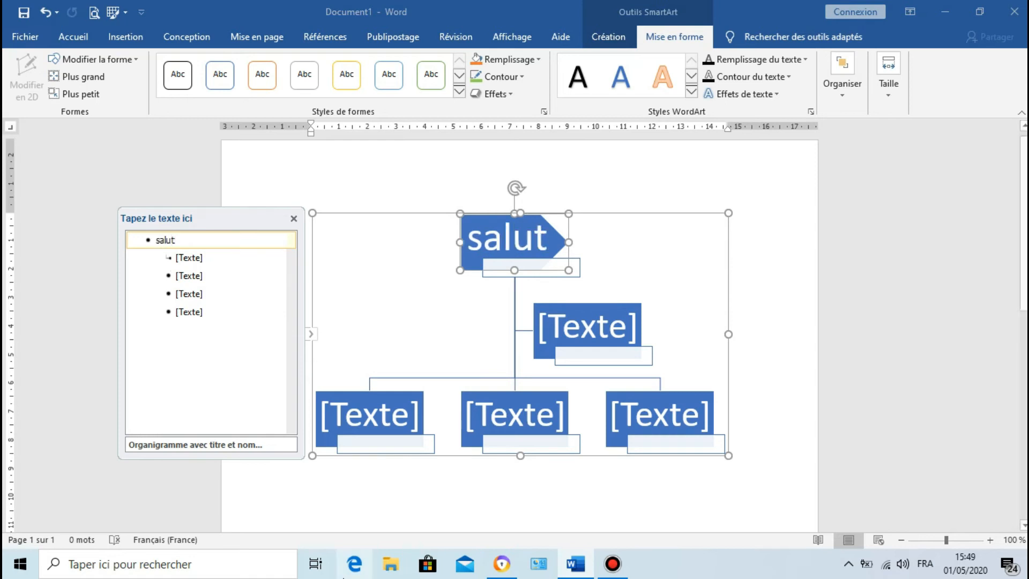
pyautogui.click(588, 333)
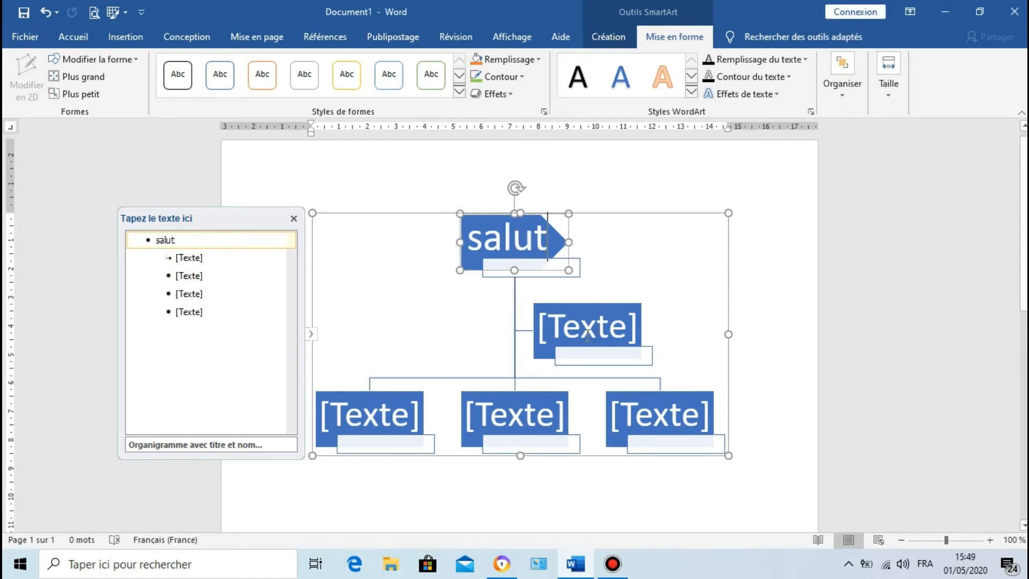
# Step: Enter the text "coucou" in the assistant box of the organisation chart and show the formatting options
pyautogui.click(588, 333)
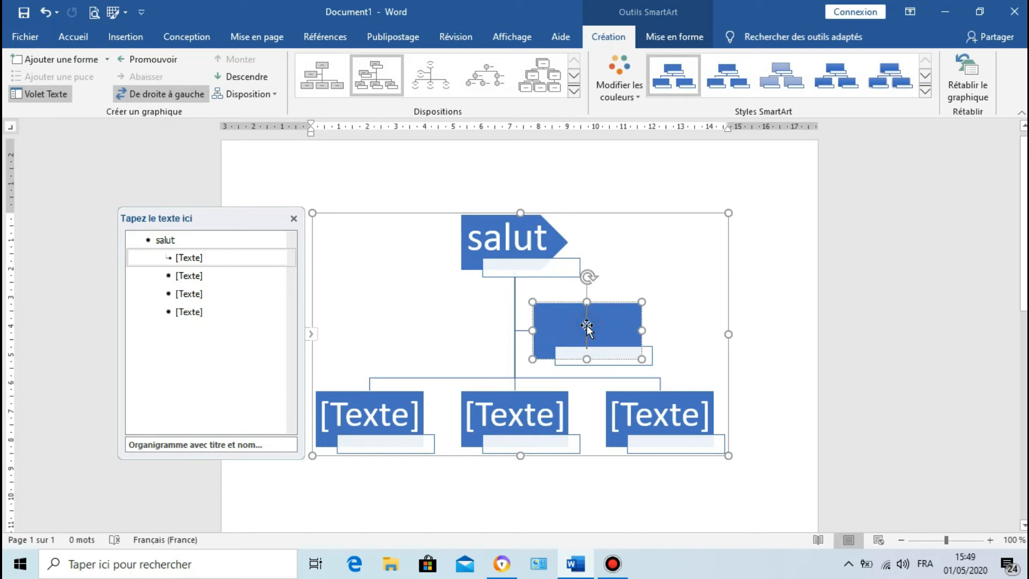
pyautogui.write('coucou')
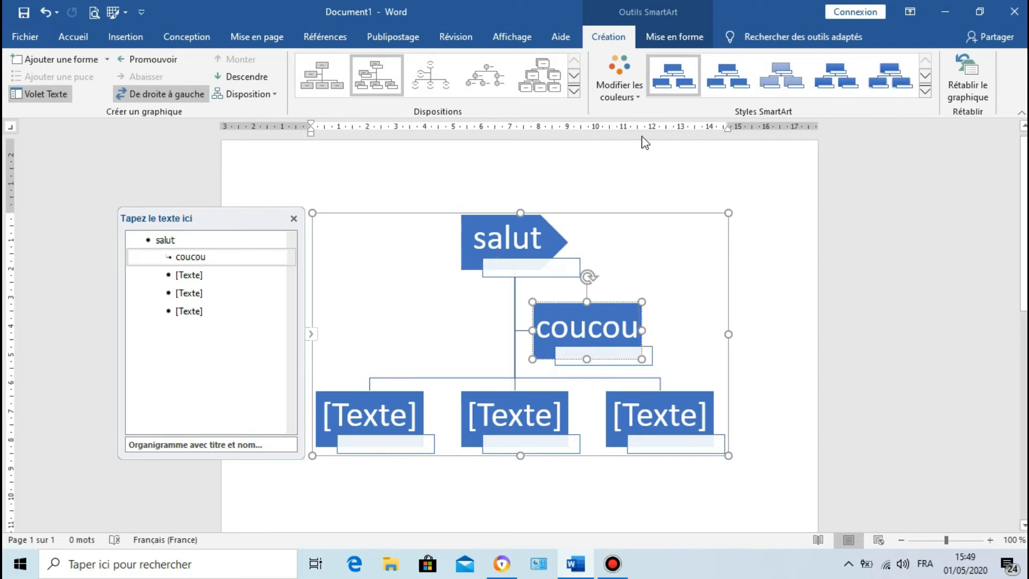
pyautogui.click(682, 37)
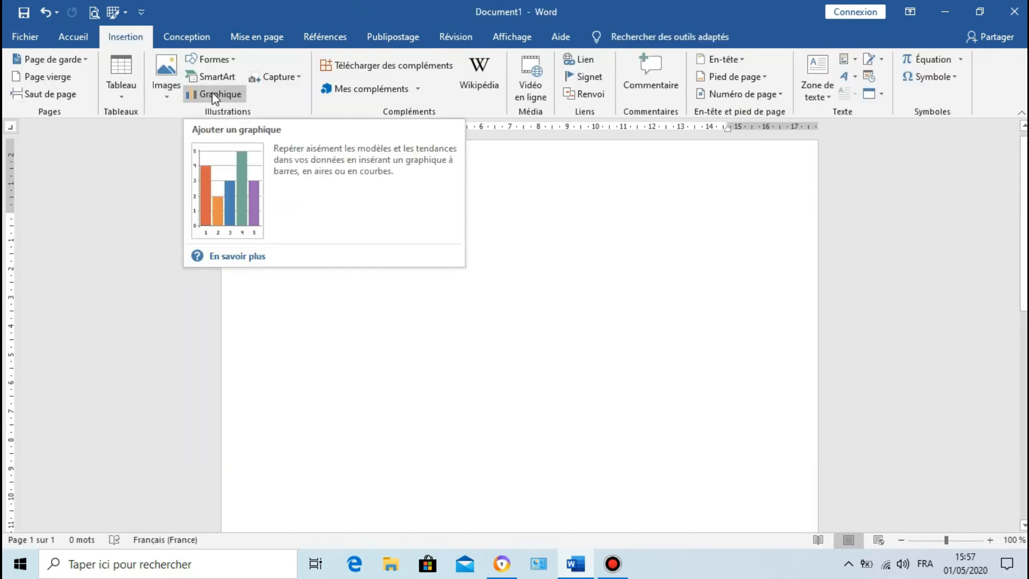
# Step: Insert a line chart with markers (Courbe avec marques) after trying the 100% stacked line subtype
pyautogui.click(229, 96)
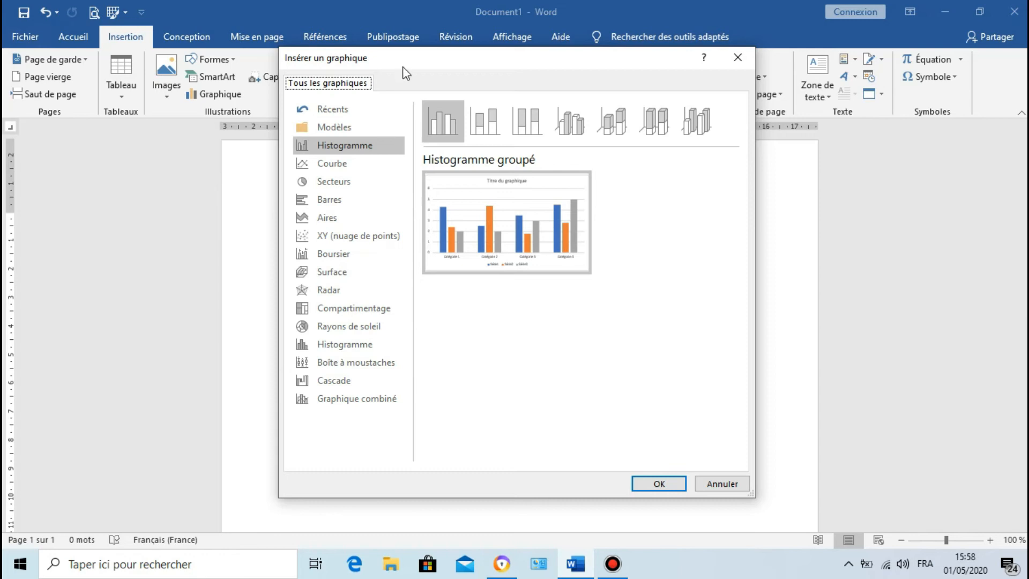
pyautogui.click(366, 162)
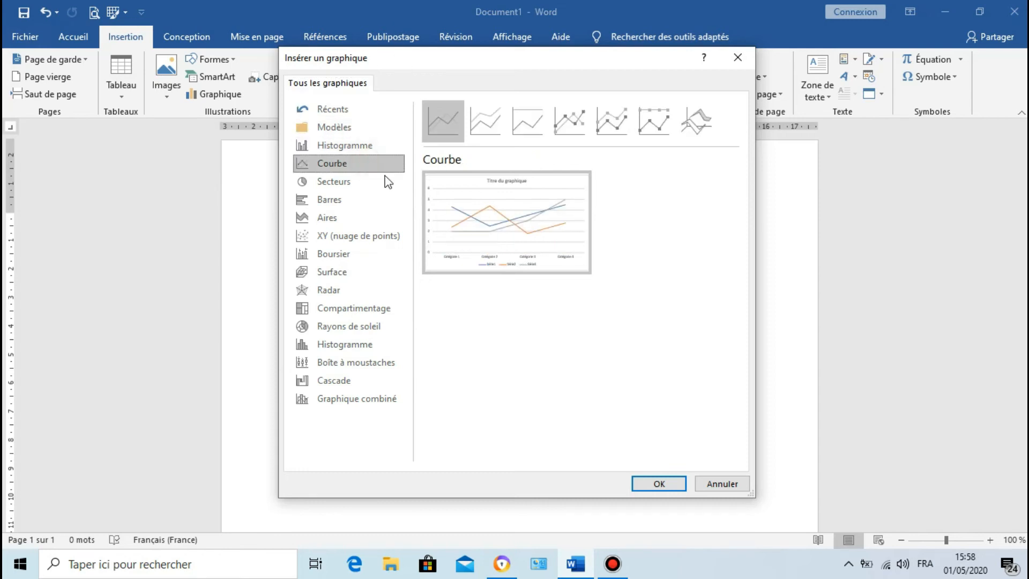
pyautogui.click(500, 131)
pyautogui.click(542, 131)
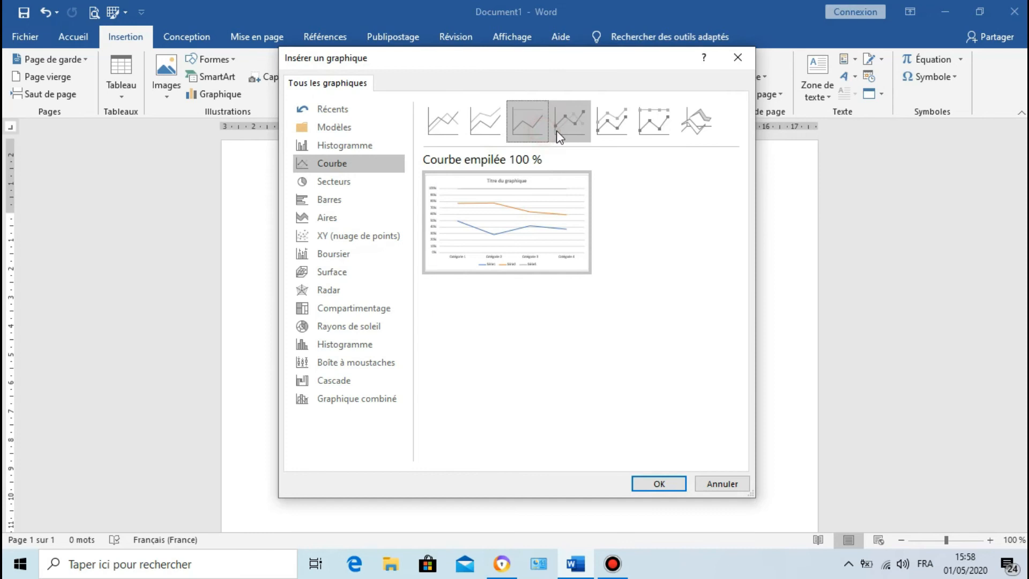
pyautogui.click(557, 131)
pyautogui.moveTo(537, 212)
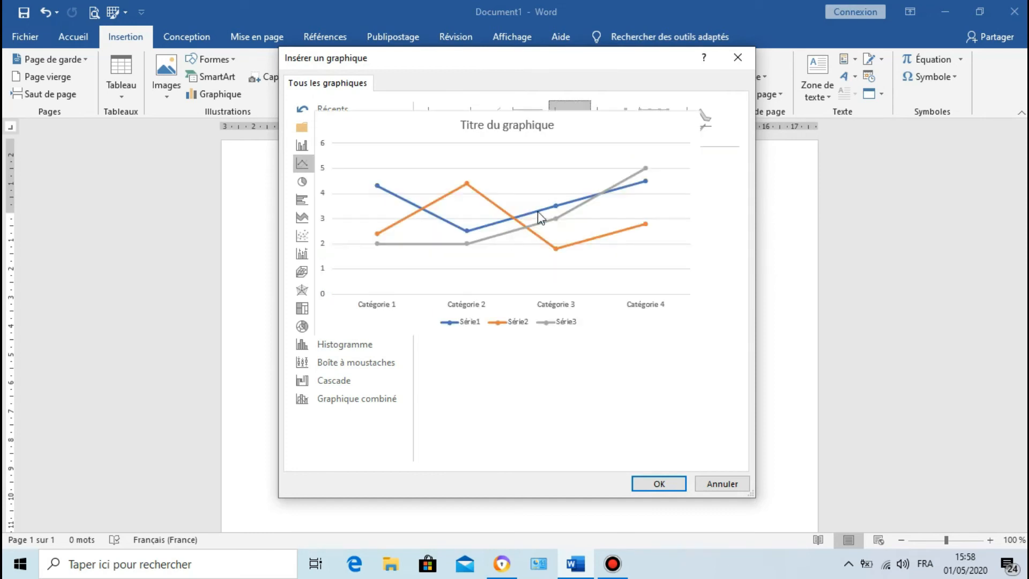
pyautogui.click(657, 483)
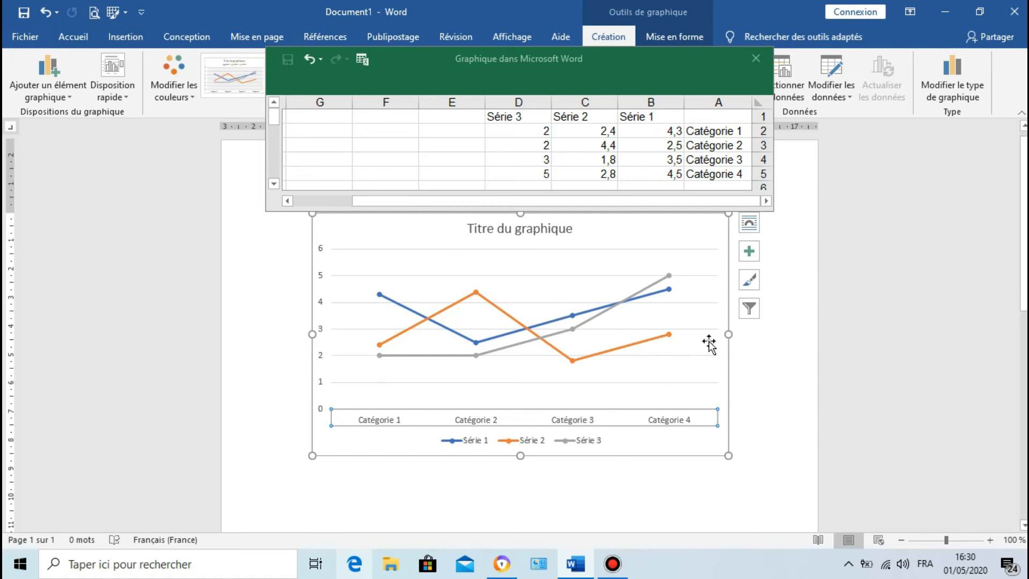
# Step: Rename the first category in the chart's data sheet "corona 1" and fill the series down through the fourth category
pyautogui.moveTo(467, 300)
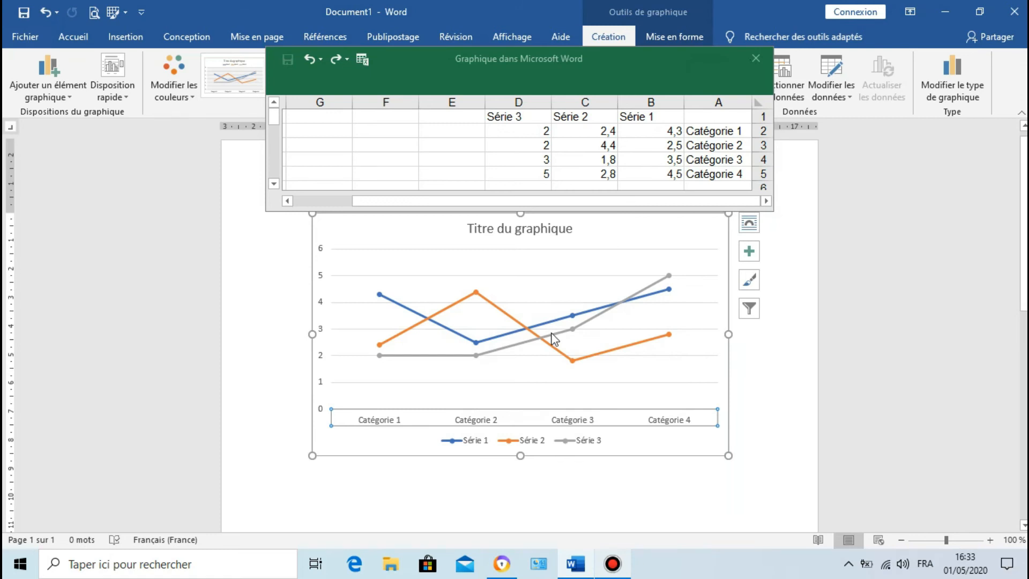
pyautogui.moveTo(546, 349)
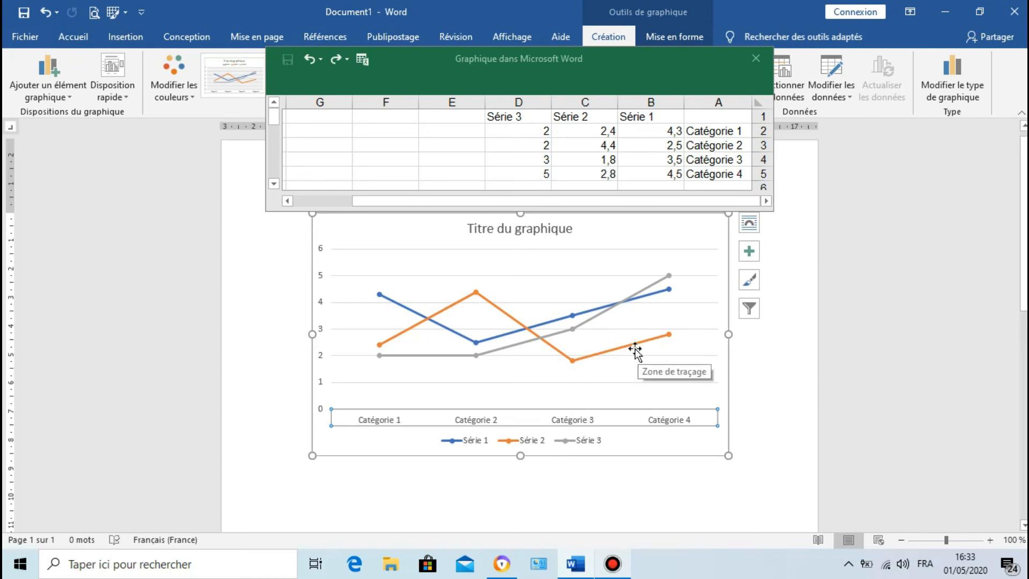
pyautogui.click(717, 134)
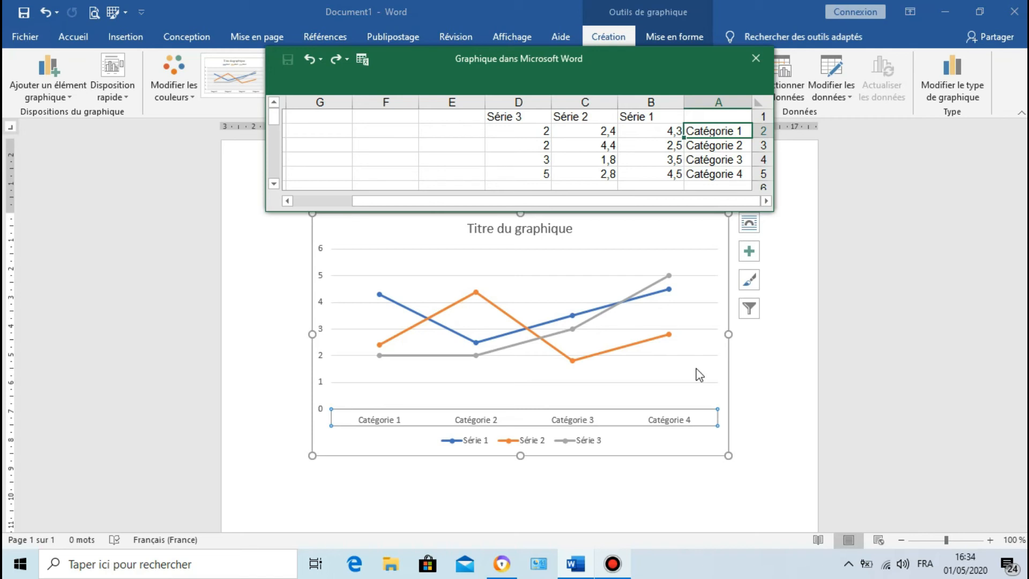
pyautogui.write('co')
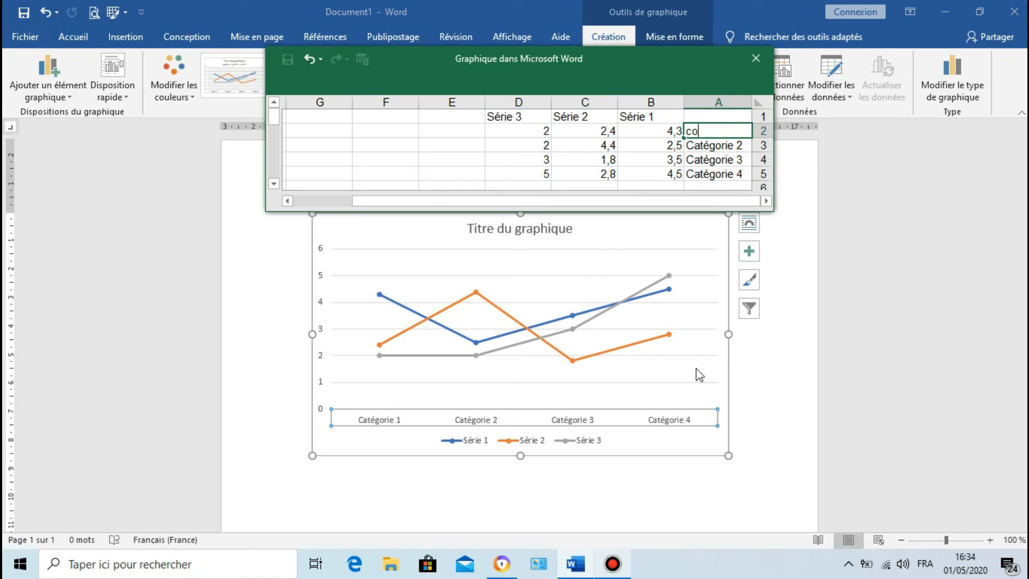
pyautogui.write('rona 1')
pyautogui.click(704, 146)
pyautogui.click(702, 159)
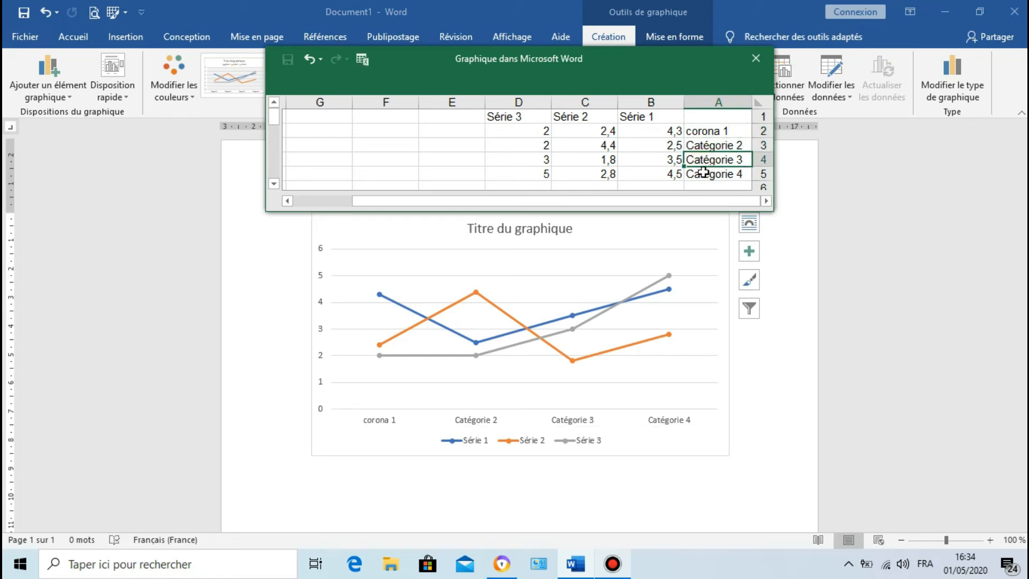
pyautogui.click(718, 134)
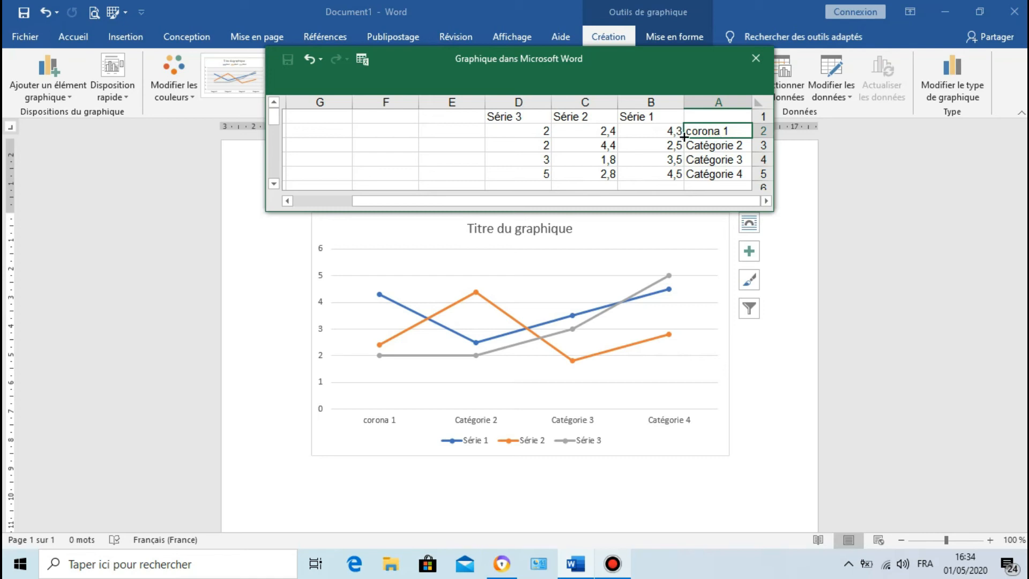
pyautogui.moveTo(683, 137); pyautogui.dragTo(686, 180)
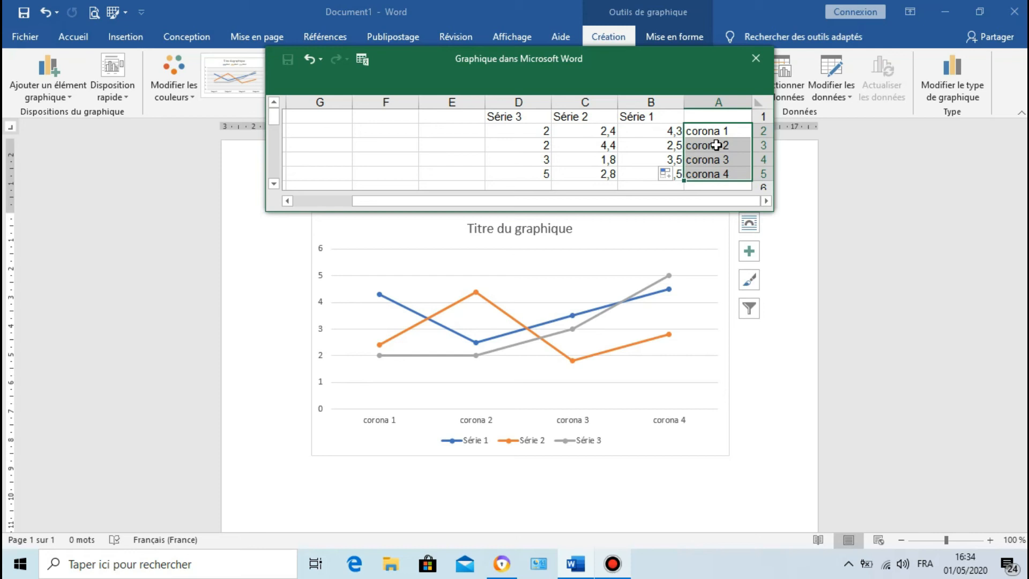
# Step: Rename the first series header "Type 2" in the data sheet and fill it across the other two series headers
pyautogui.click(671, 120)
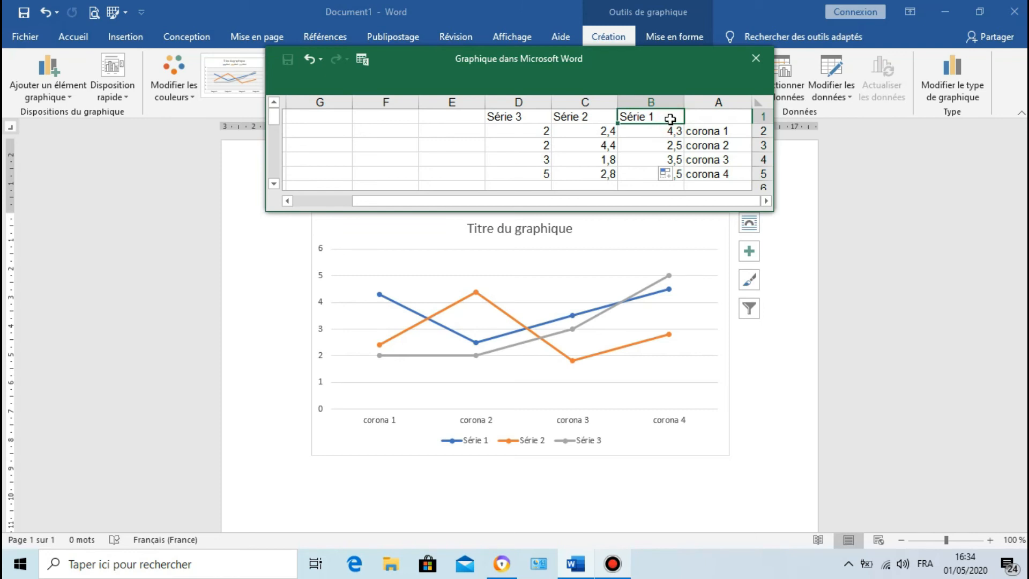
pyautogui.write('Typ')
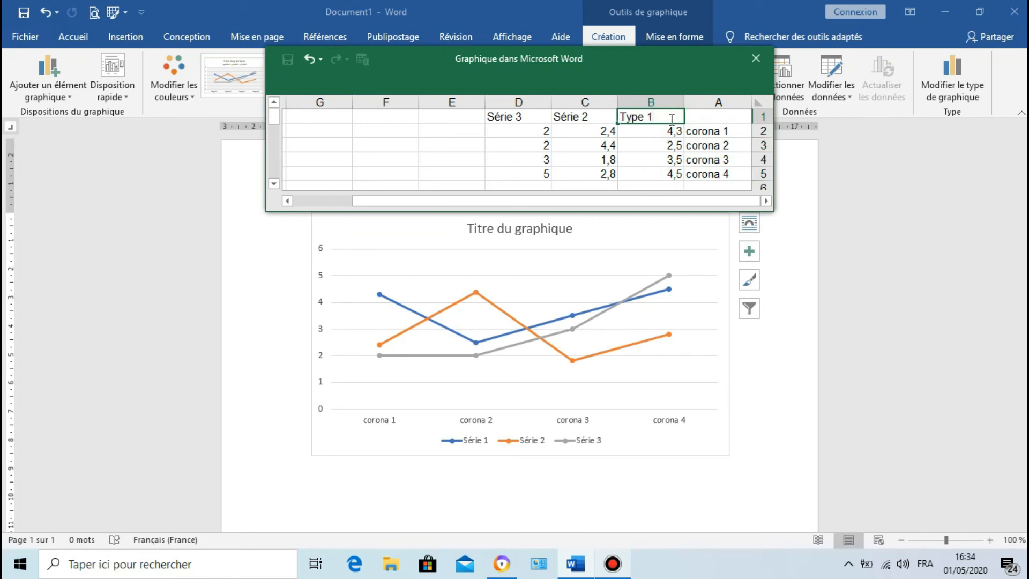
pyautogui.write('e 2')
pyautogui.moveTo(617, 127); pyautogui.dragTo(504, 130)
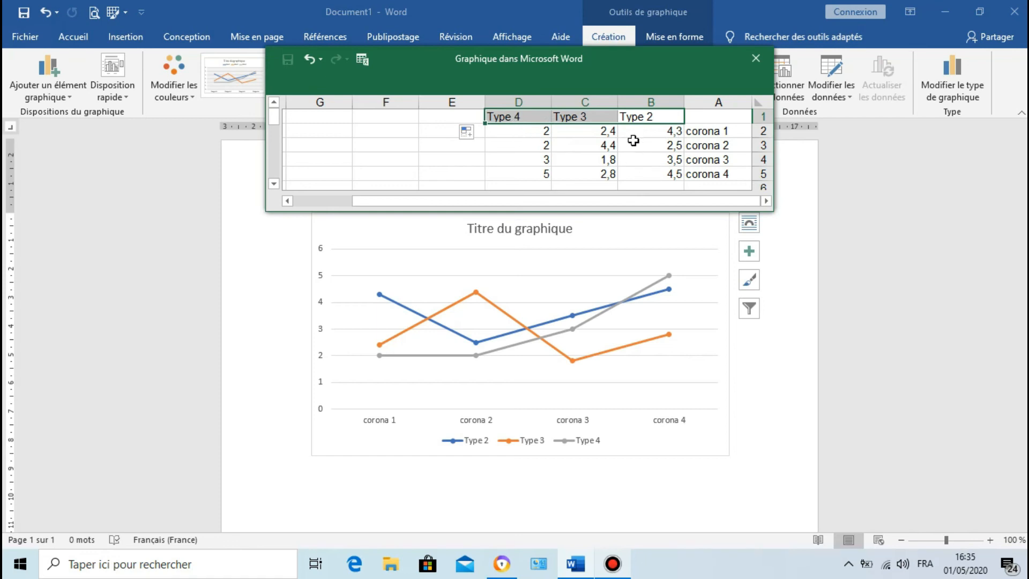
pyautogui.click(654, 130)
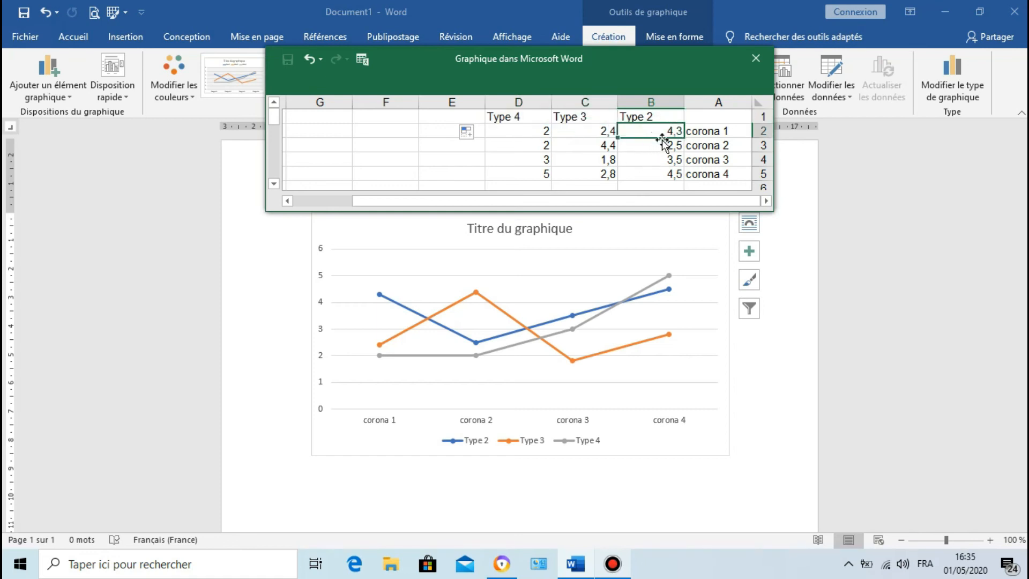
pyautogui.click(660, 146)
pyautogui.click(660, 161)
pyautogui.click(658, 176)
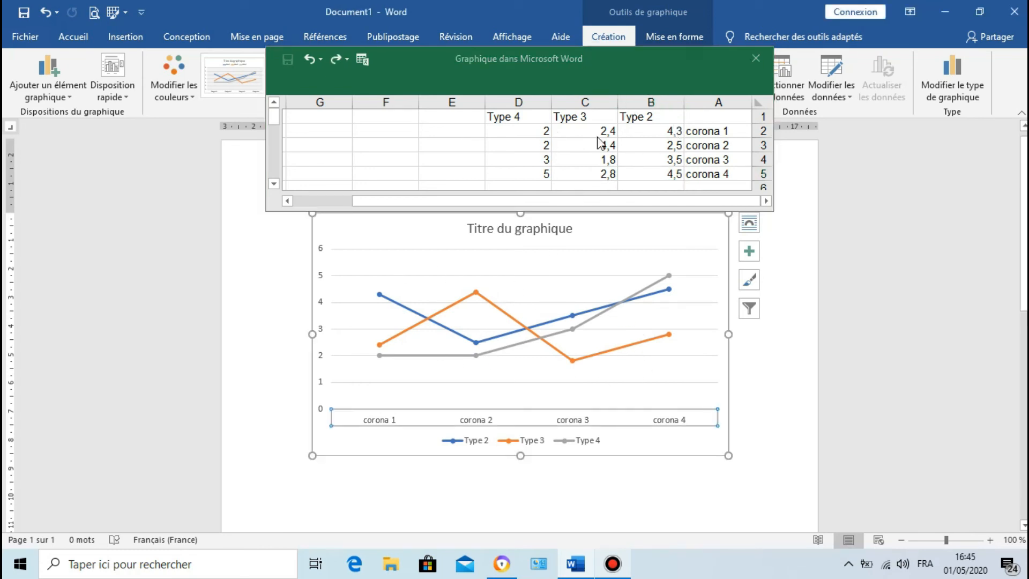
# Step: Set the Type 2 value for corona 1 to 2 in the chart's data sheet
pyautogui.click(656, 131)
pyautogui.doubleClick(657, 130)
pyautogui.press('Delete')
pyautogui.press('Delete')
pyautogui.press('Delete')
pyautogui.write('2')
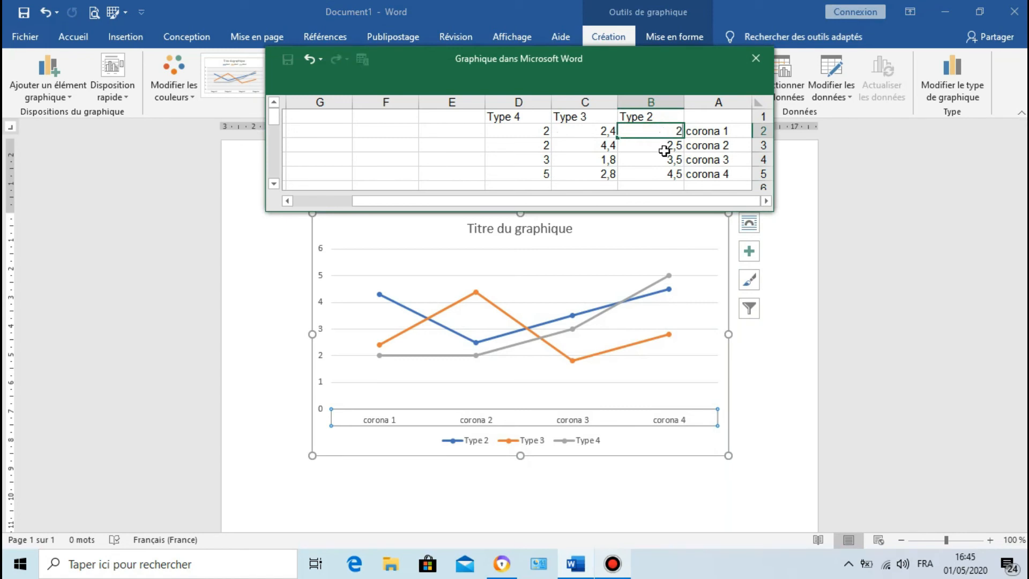
pyautogui.press('Return')
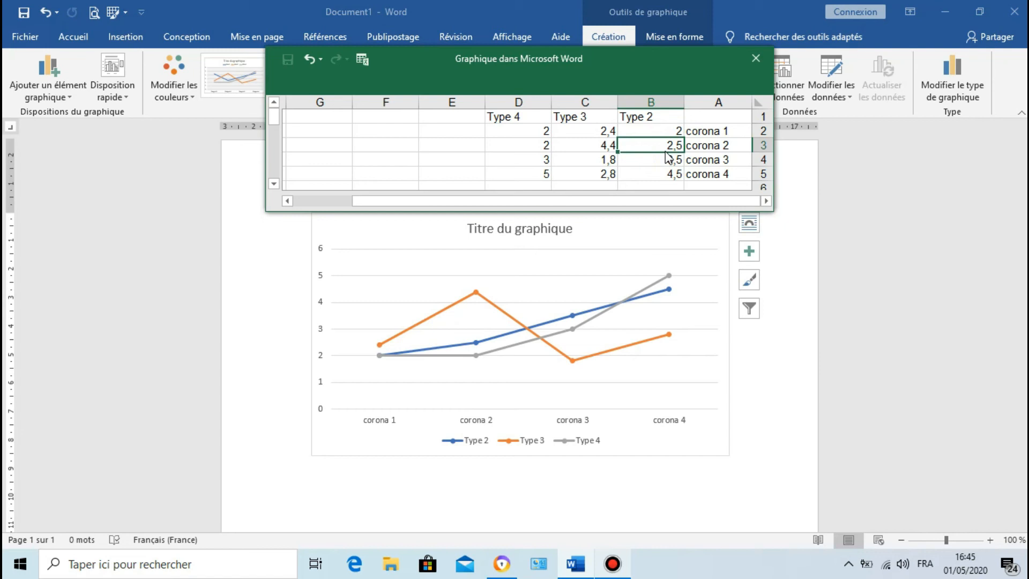
# Step: Set the Type 2 values to 1,5 for corona 2, 4 for corona 3 and 6 for corona 4
pyautogui.write('1')
pyautogui.press('BackSpace')
pyautogui.write(',5')
pyautogui.press('Return')
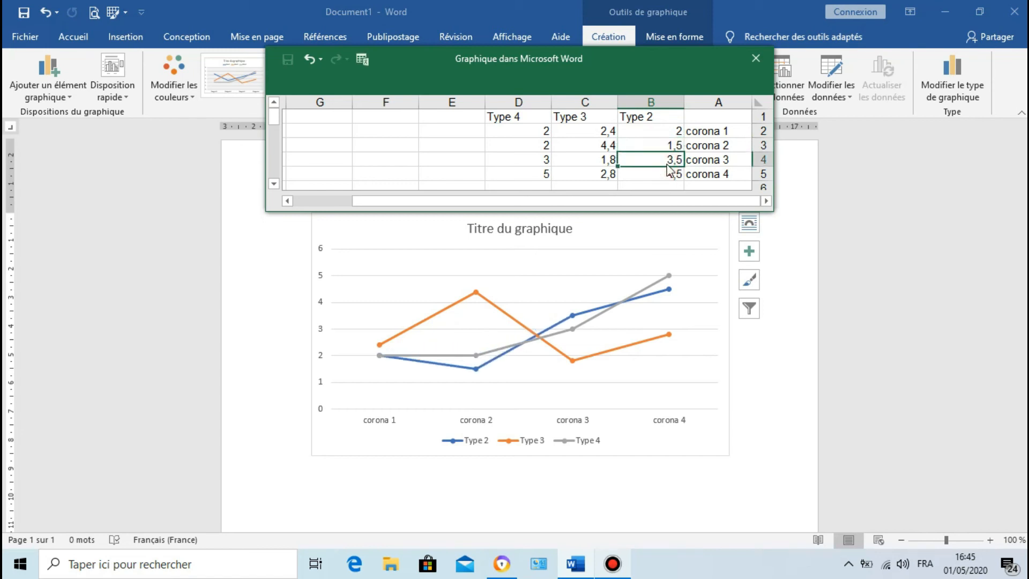
pyautogui.write('4')
pyautogui.press('Return')
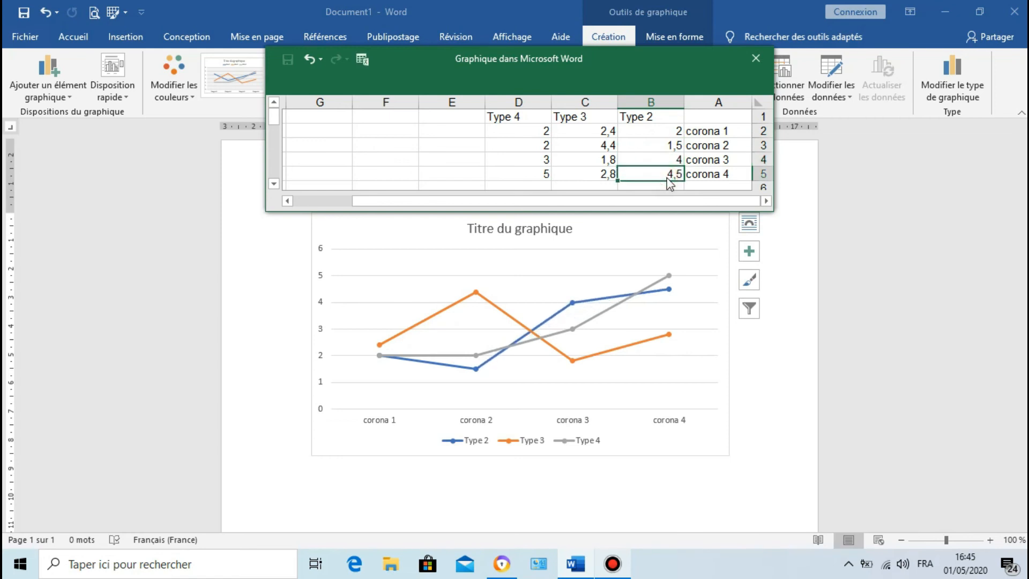
pyautogui.write('6')
# Step: Set the Type 3 values for corona 1 to corona 4 to 8, 5, 2 and 3,5
pyautogui.click(605, 137)
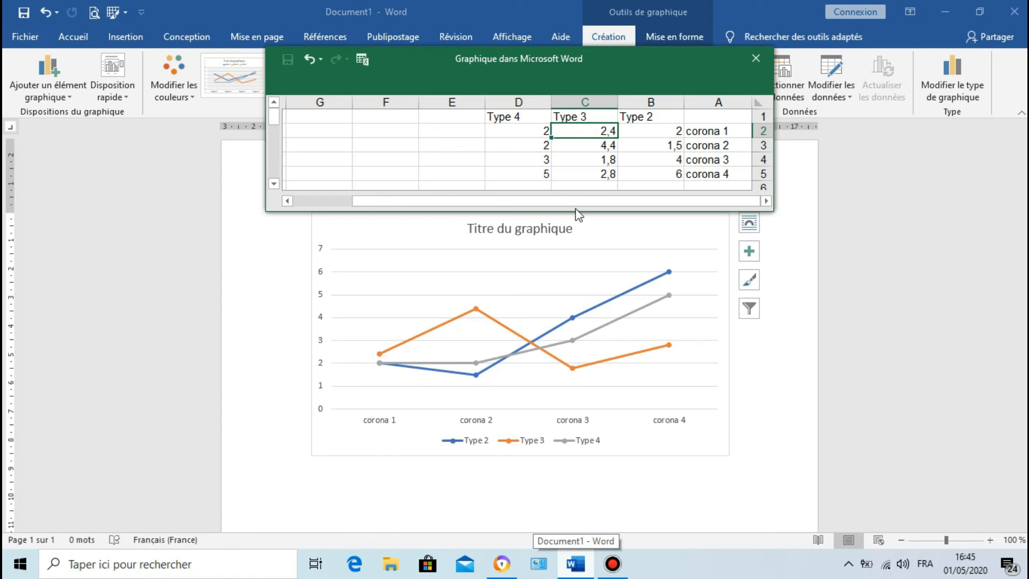
pyautogui.write('8')
pyautogui.click(571, 151)
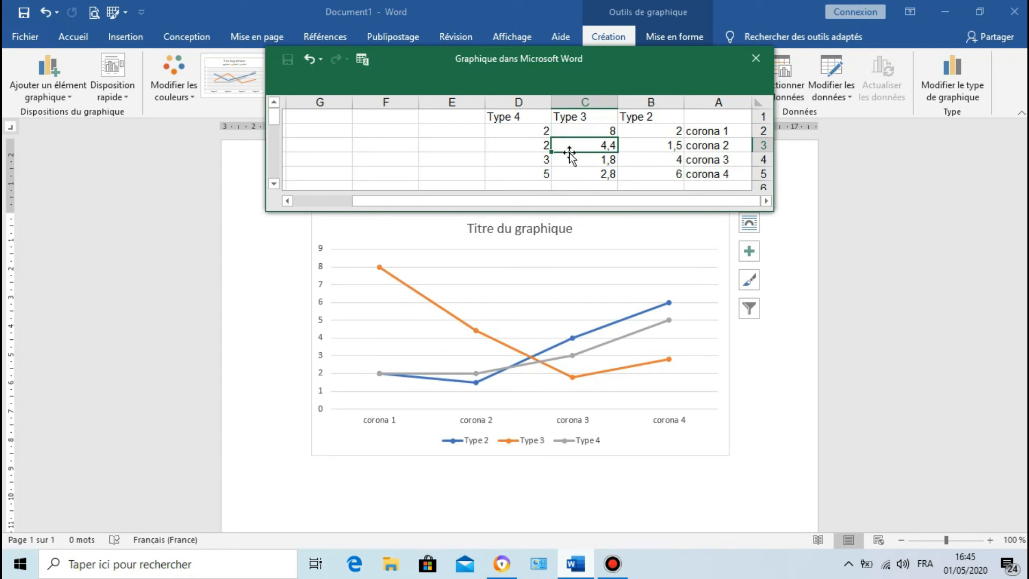
pyautogui.write('5')
pyautogui.click(569, 162)
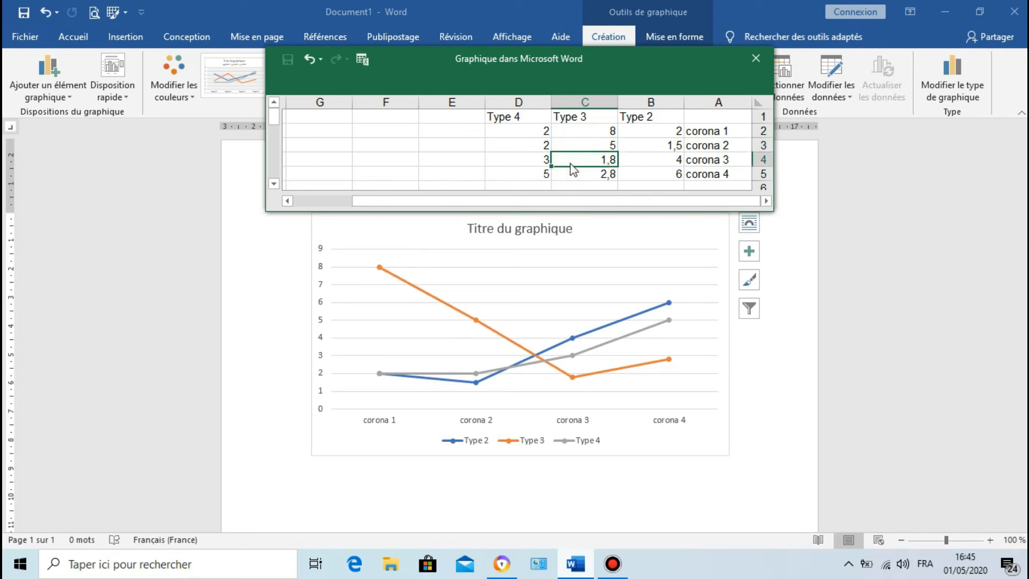
pyautogui.write('2')
pyautogui.click(578, 177)
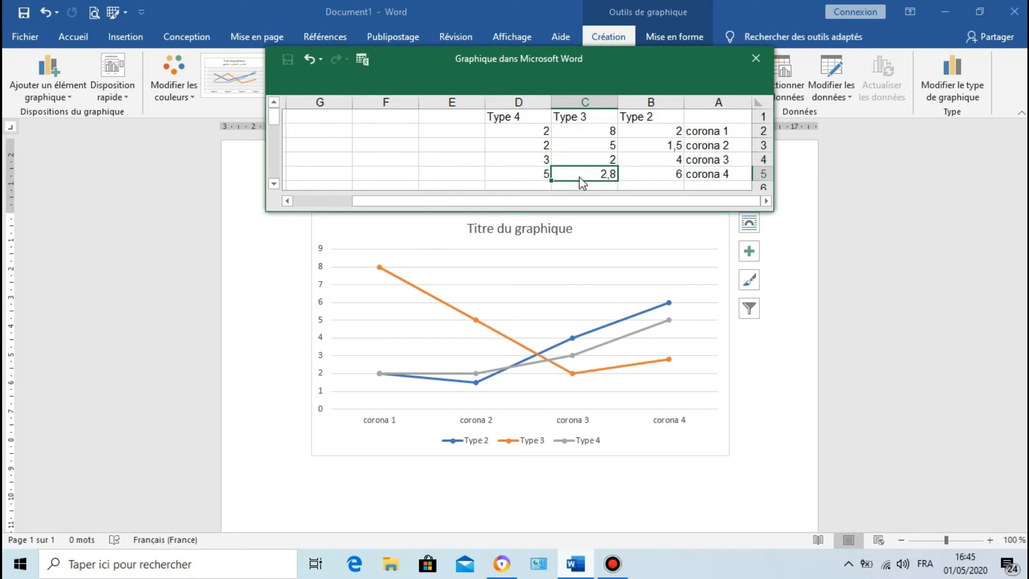
pyautogui.write('3,5')
# Step: Set the Type 4 values to 6 for corona 1, 4 for corona 2 and 2 for corona 4, and close the data sheet
pyautogui.click(527, 143)
pyautogui.click(526, 133)
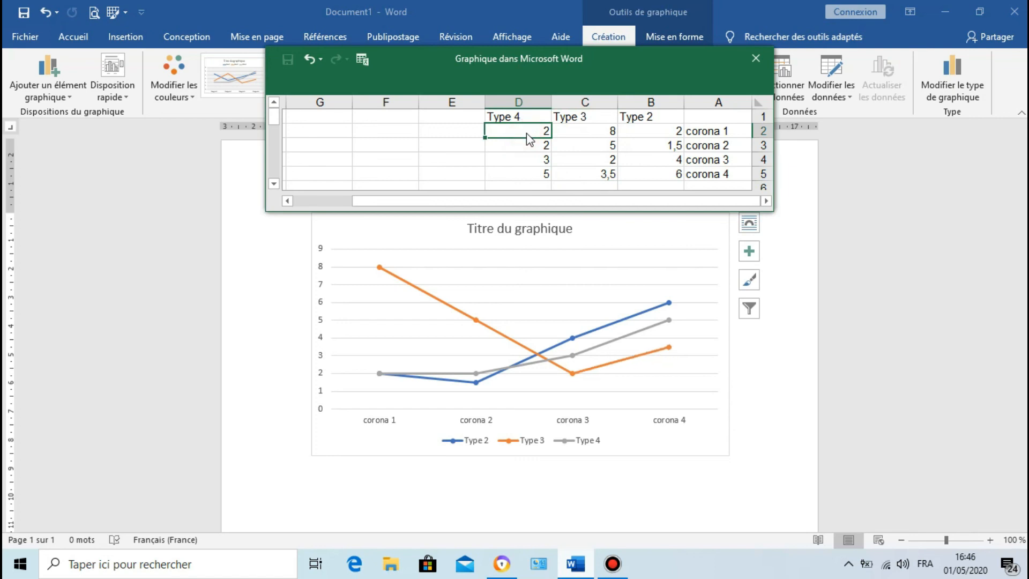
pyautogui.write('6')
pyautogui.press('Return')
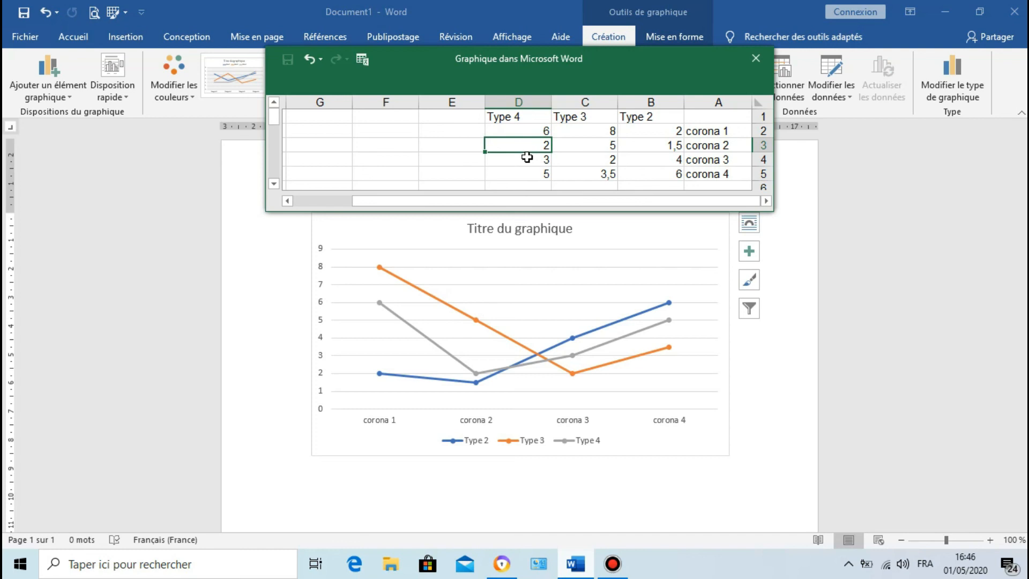
pyautogui.write('4')
pyautogui.press('Return')
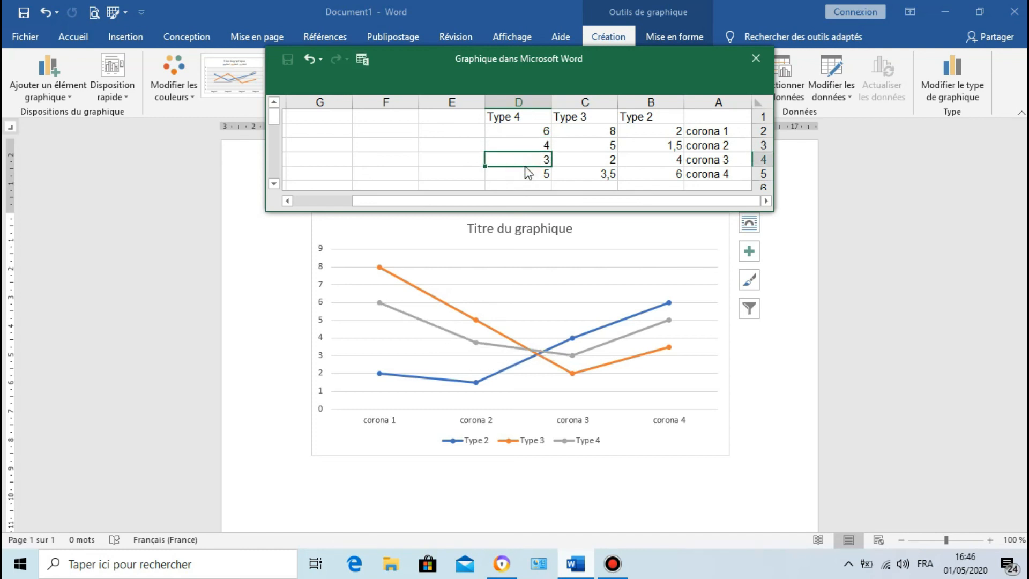
pyautogui.click(523, 175)
pyautogui.write('2')
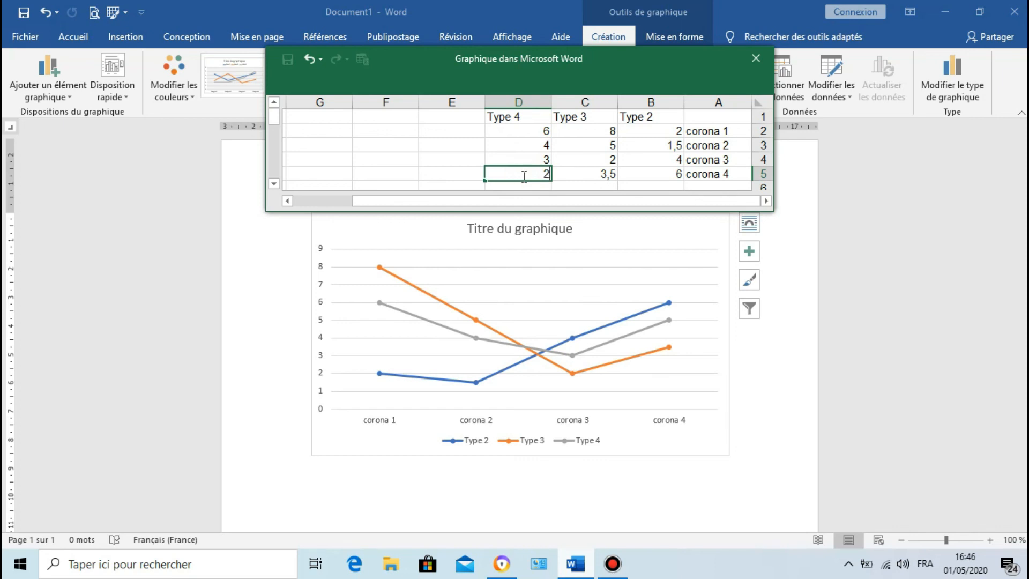
pyautogui.click(467, 176)
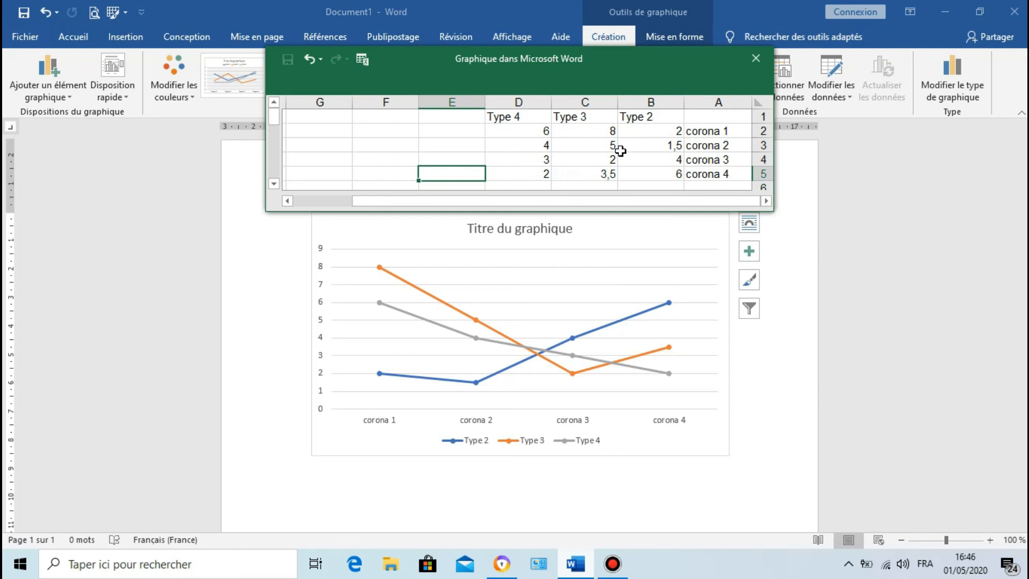
pyautogui.click(756, 59)
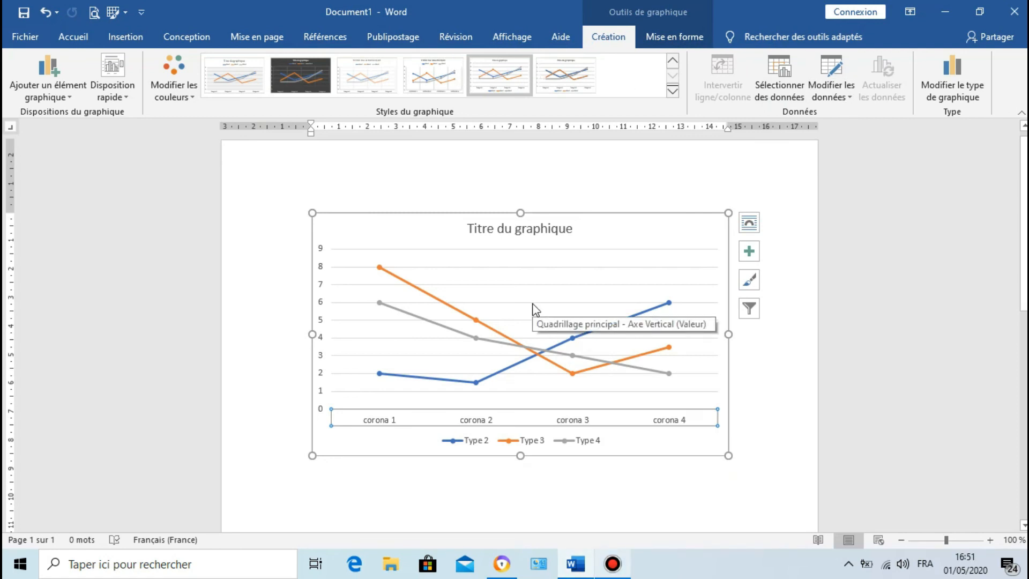
# Step: Examine the chart's options for adding elements, quick layouts, colours, chart styles and data editing
pyautogui.click(56, 97)
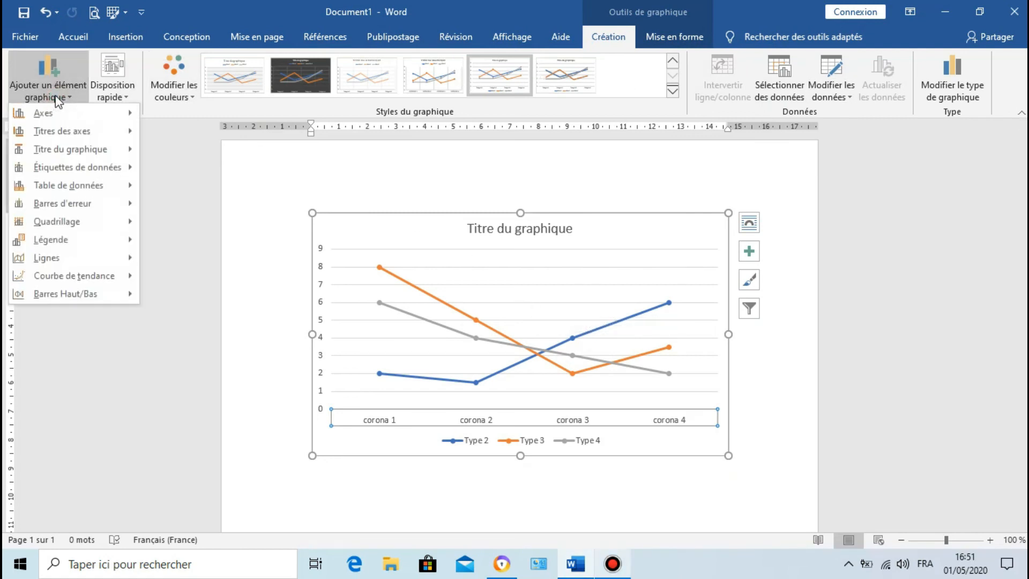
pyautogui.moveTo(69, 185)
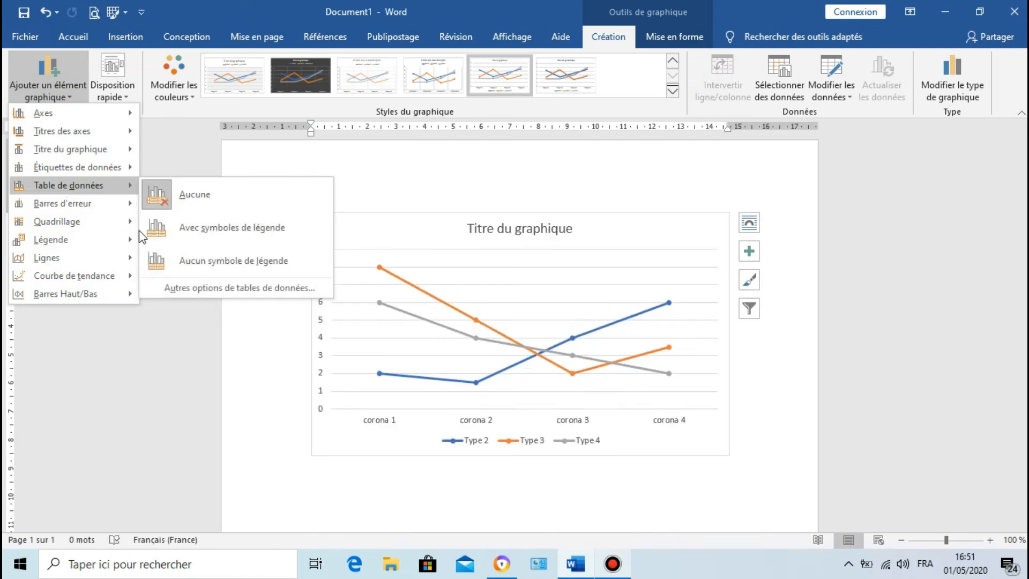
pyautogui.moveTo(107, 218)
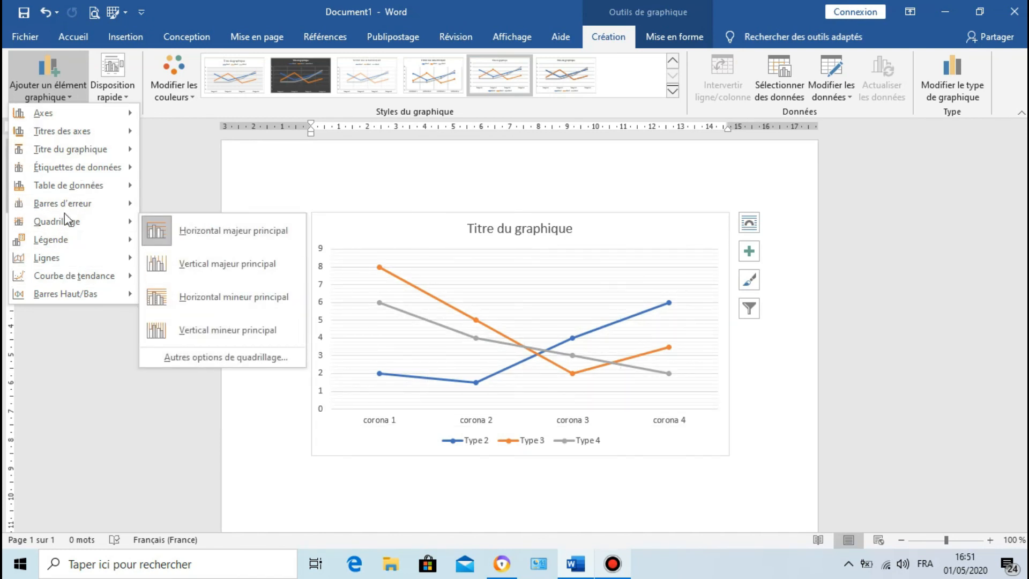
pyautogui.click(71, 99)
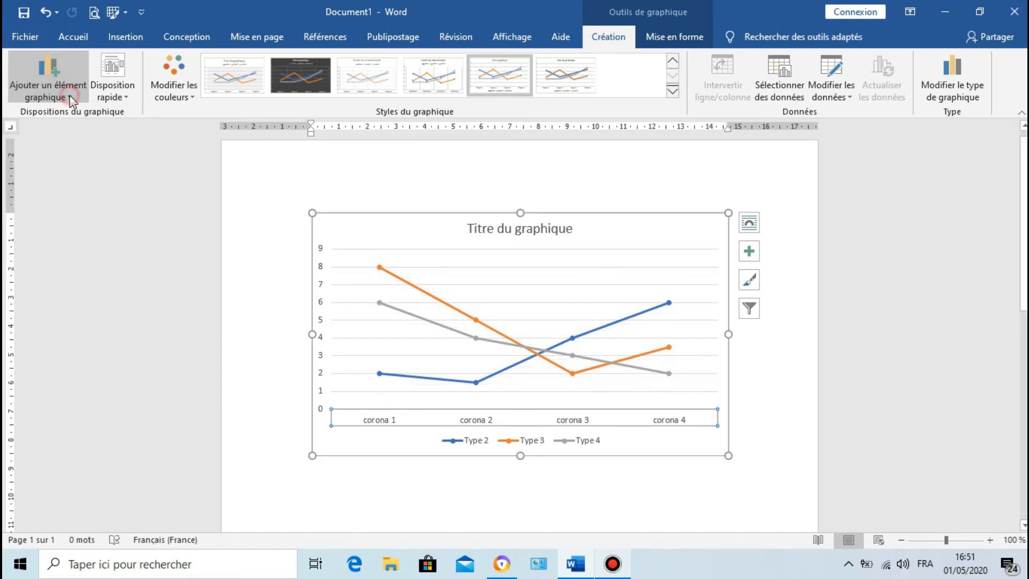
pyautogui.click(111, 96)
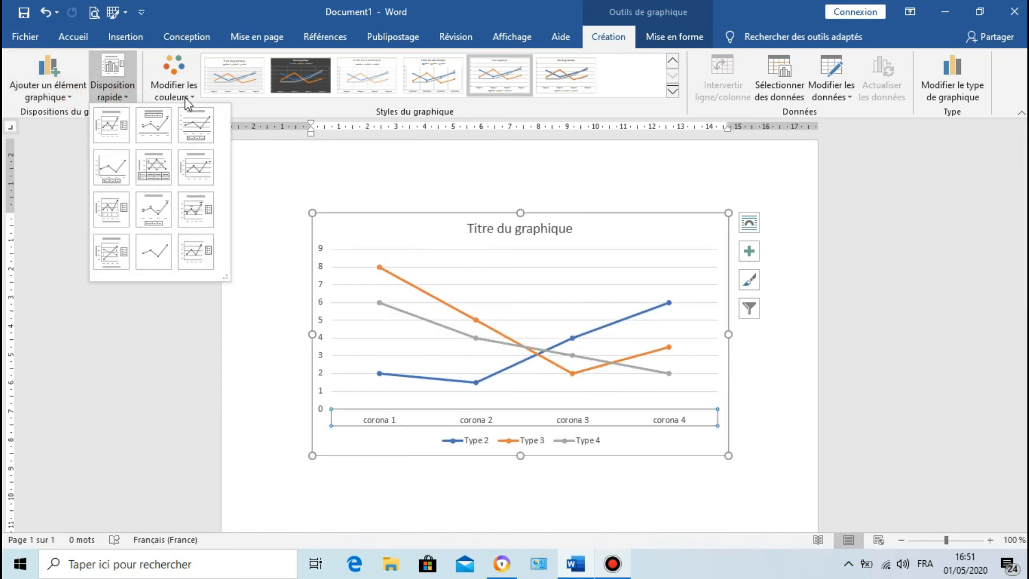
pyautogui.click(195, 125)
pyautogui.click(174, 80)
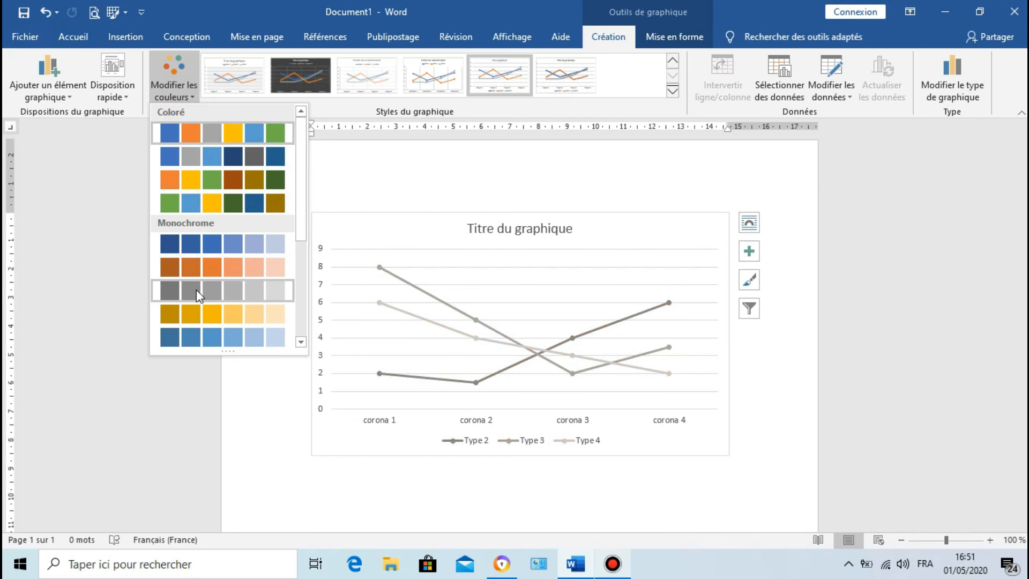
pyautogui.click(673, 91)
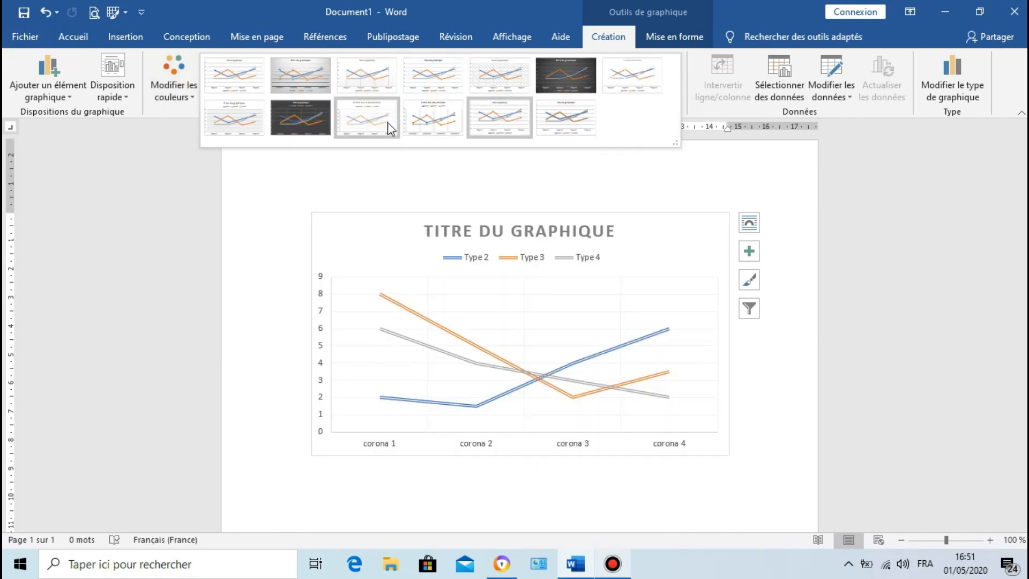
pyautogui.click(696, 101)
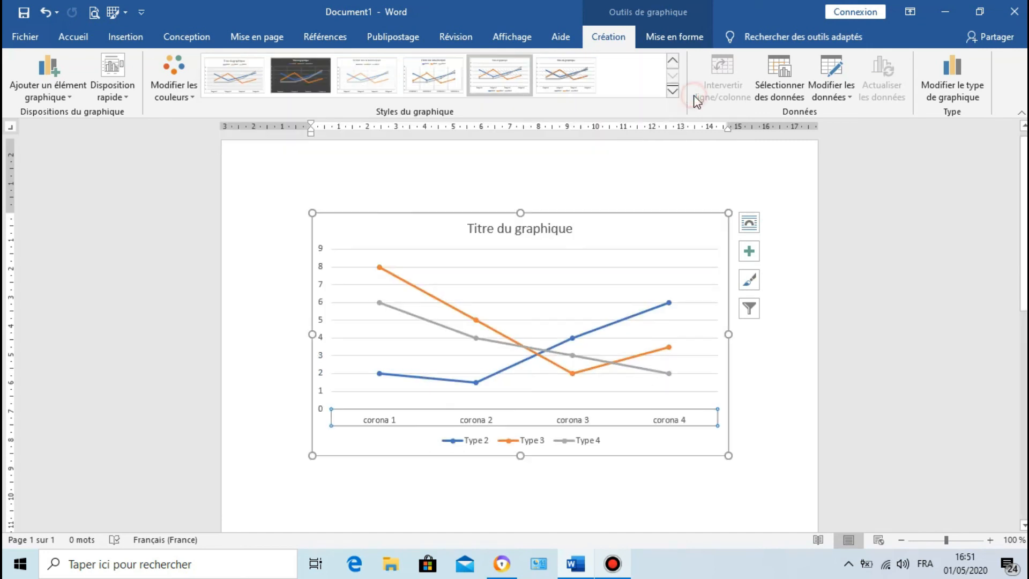
pyautogui.click(832, 97)
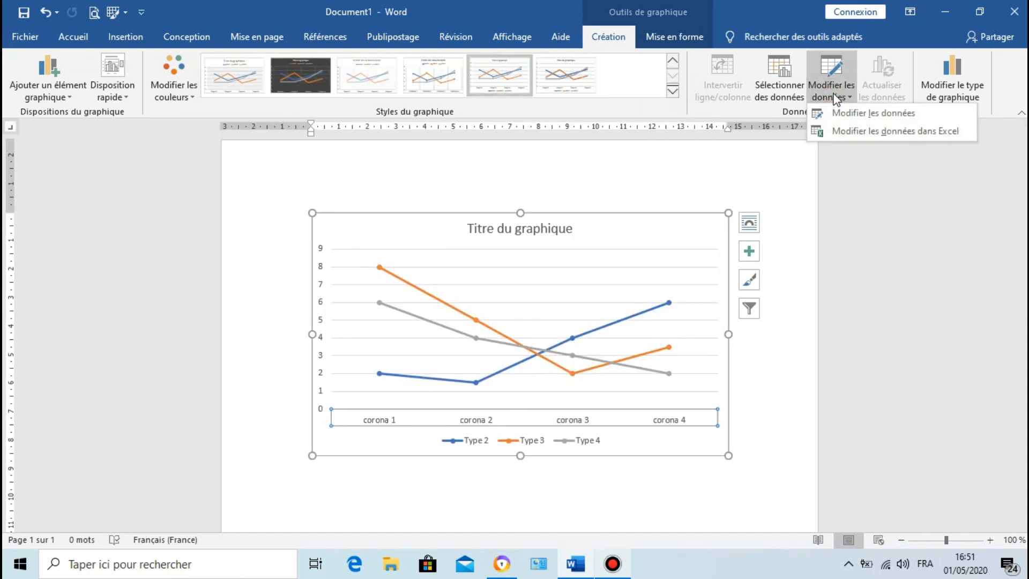
pyautogui.click(834, 115)
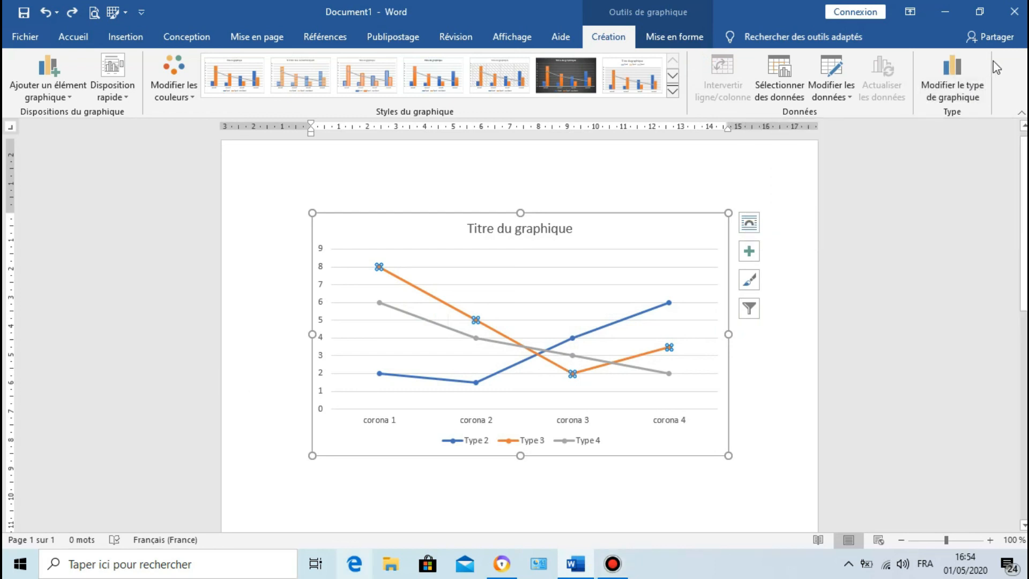
# Step: Preview the combined chart types Aire empilée - Colonne groupée, Colonne groupée - Ligne sur l'axe secondaire and Colonne groupée - Ligne, and cancel the change
pyautogui.click(966, 77)
pyautogui.click(524, 128)
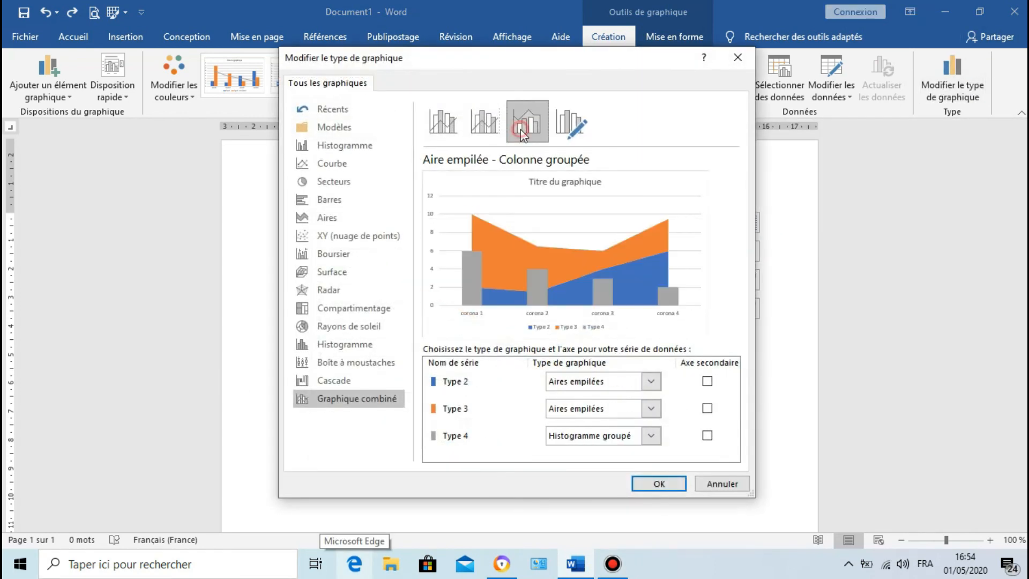
pyautogui.click(481, 127)
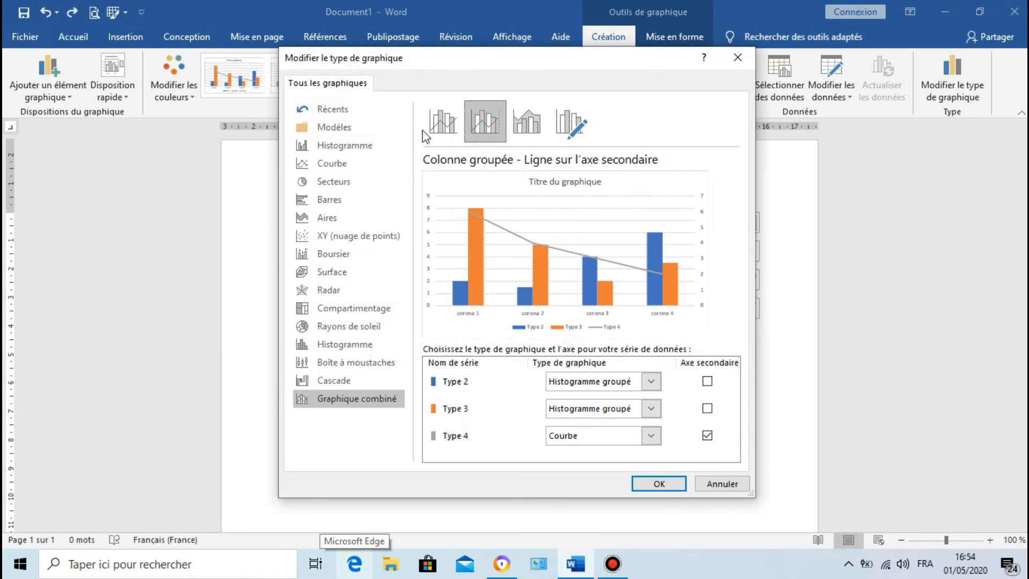
pyautogui.click(439, 126)
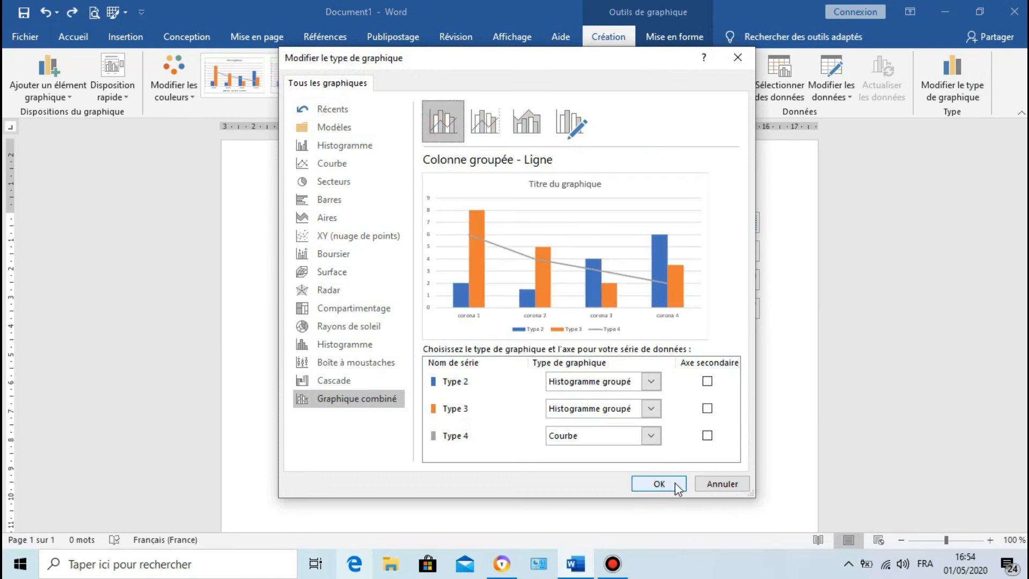
pyautogui.click(713, 485)
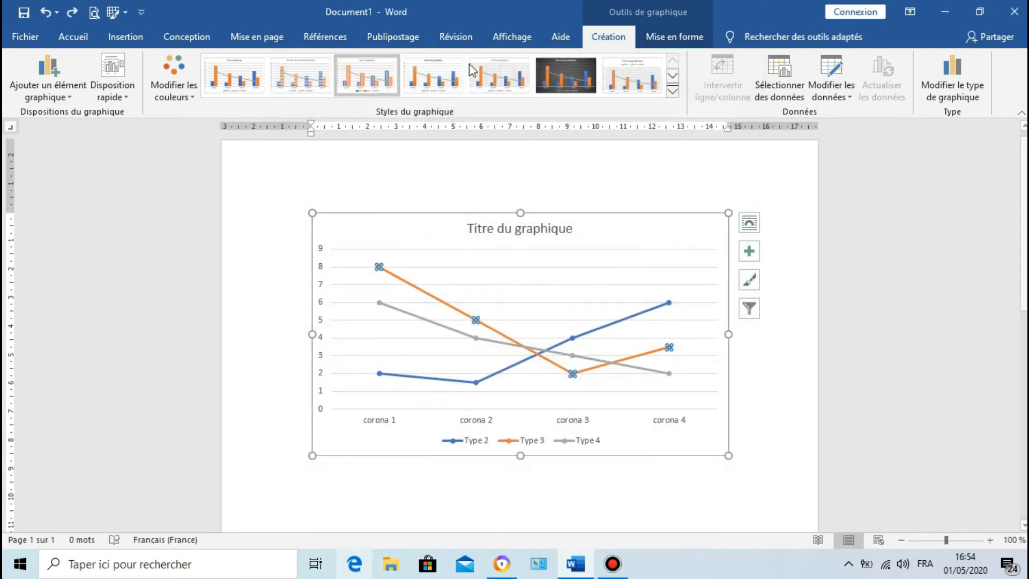
# Step: Select the Type 4 series, examine its series, fill and effects formatting options, and close the formatting pane
pyautogui.click(684, 33)
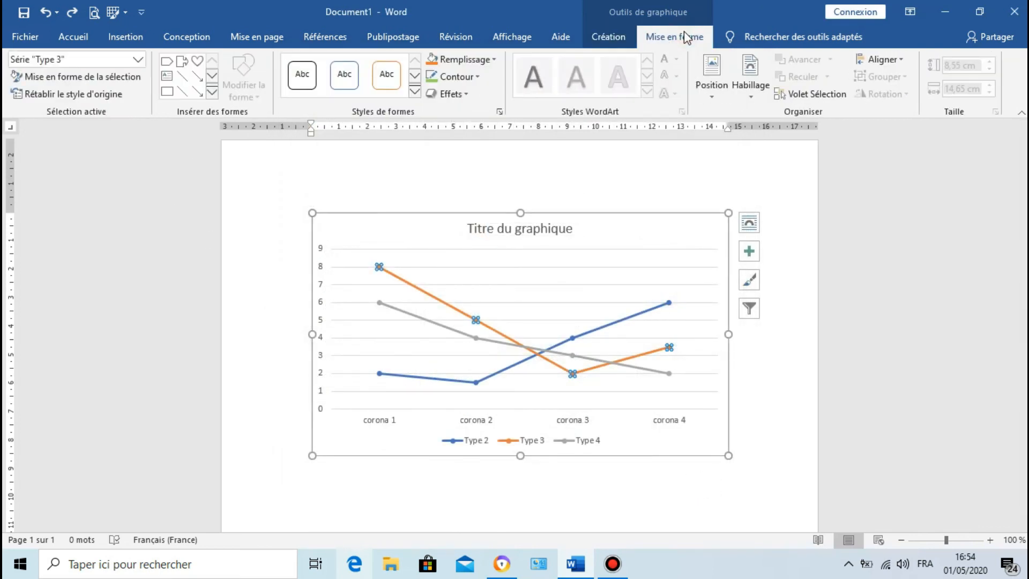
pyautogui.click(422, 317)
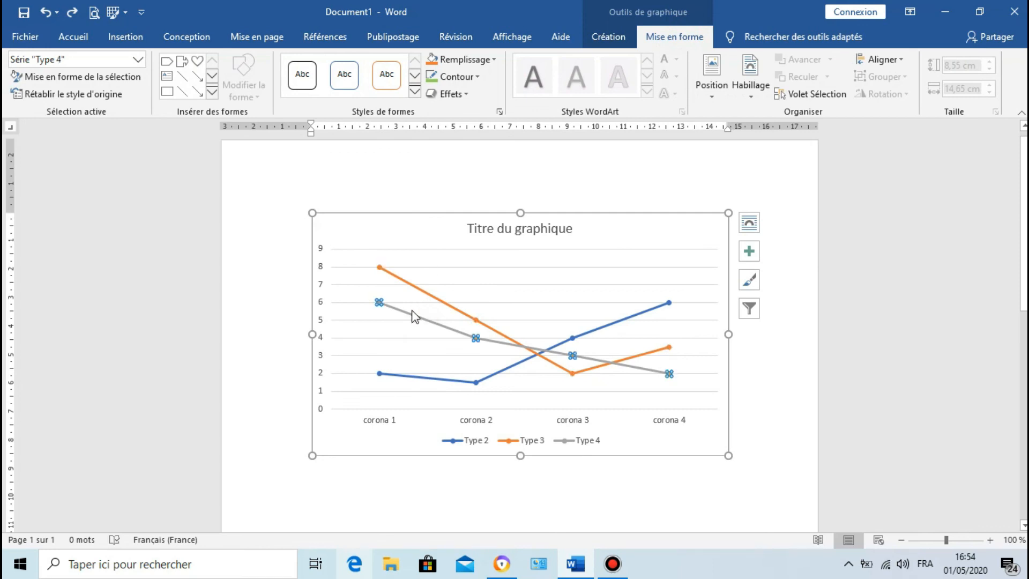
pyautogui.moveTo(428, 330)
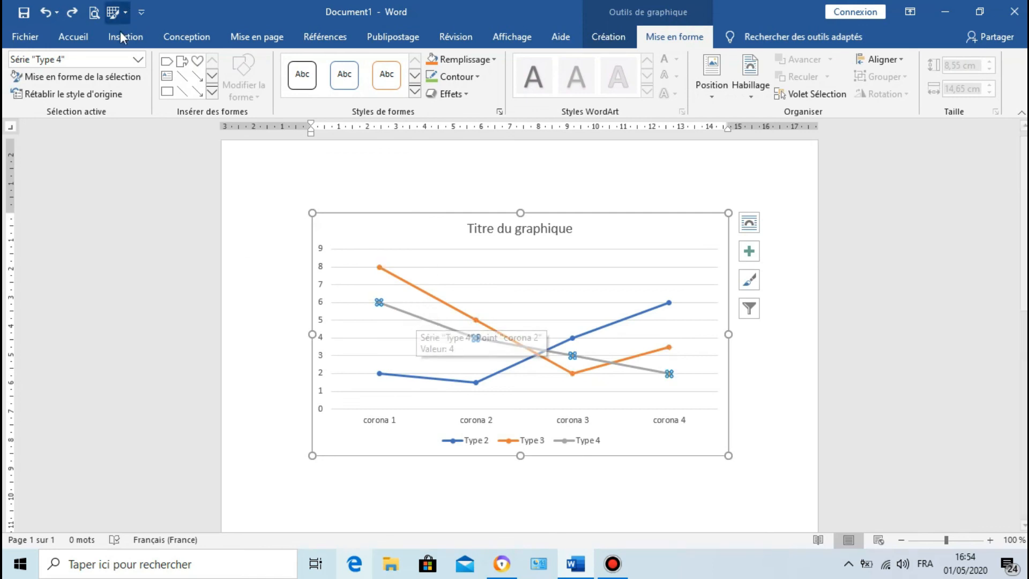
pyautogui.click(98, 78)
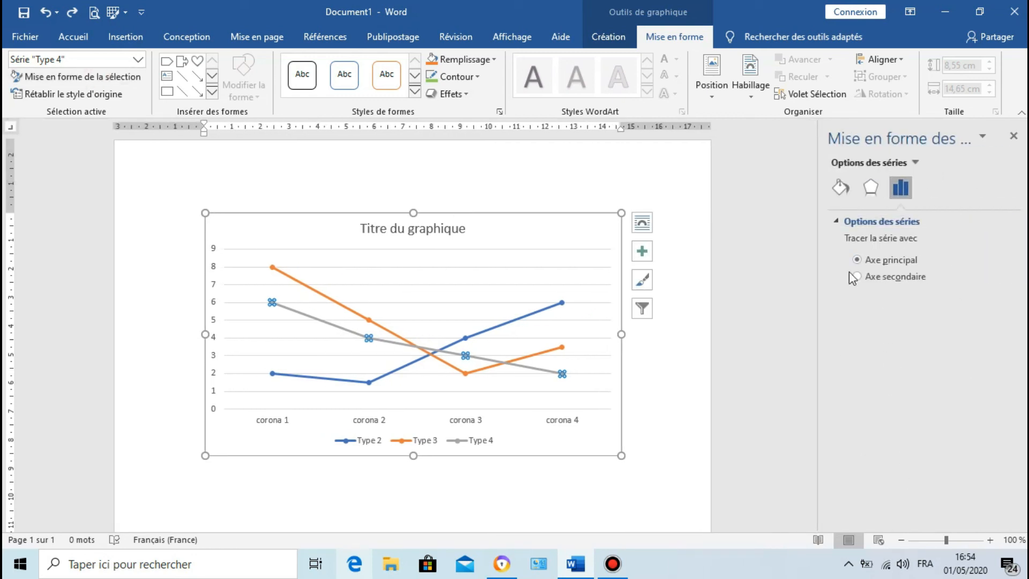
pyautogui.click(837, 189)
pyautogui.click(870, 187)
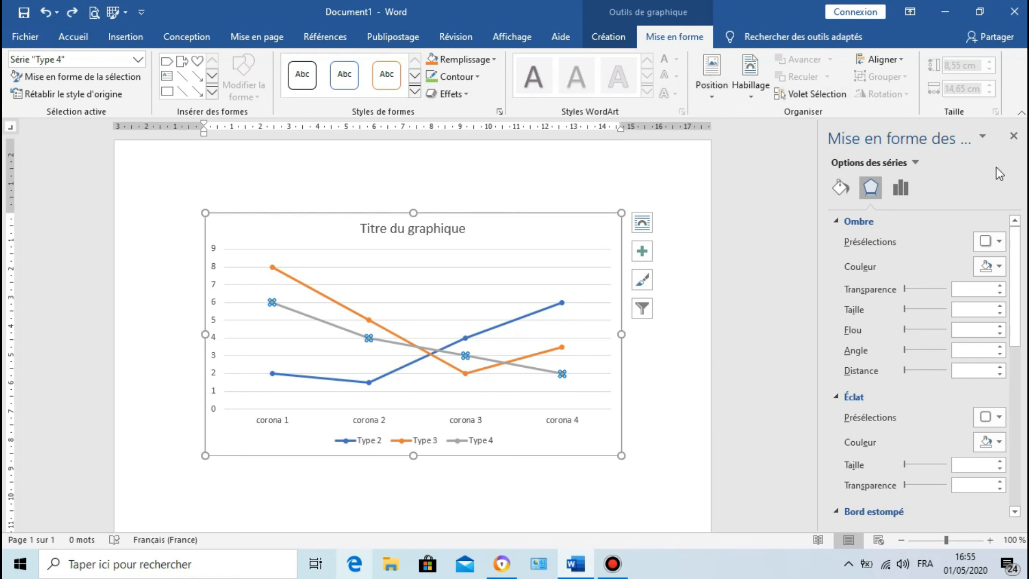
pyautogui.click(981, 136)
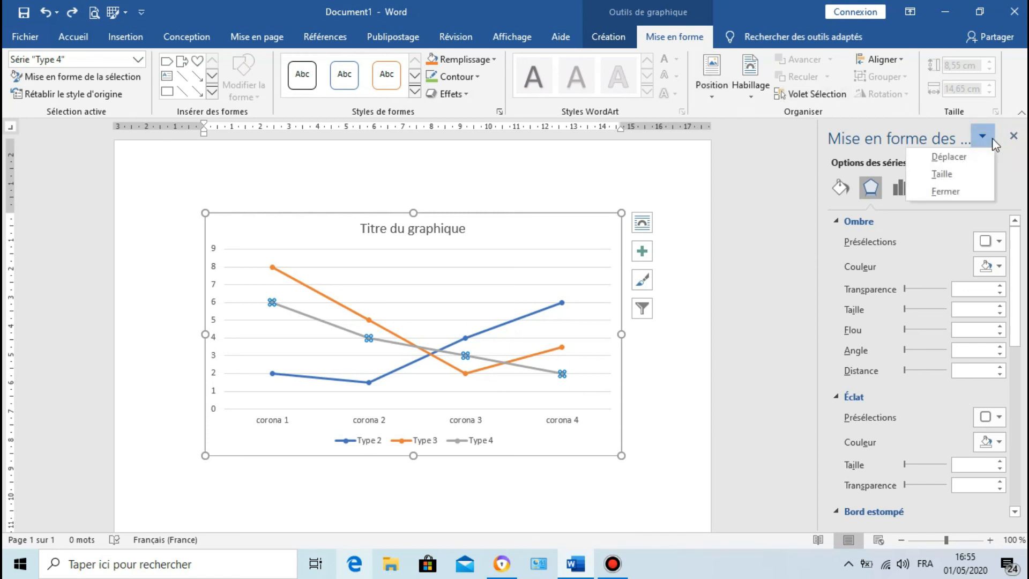
pyautogui.click(1010, 139)
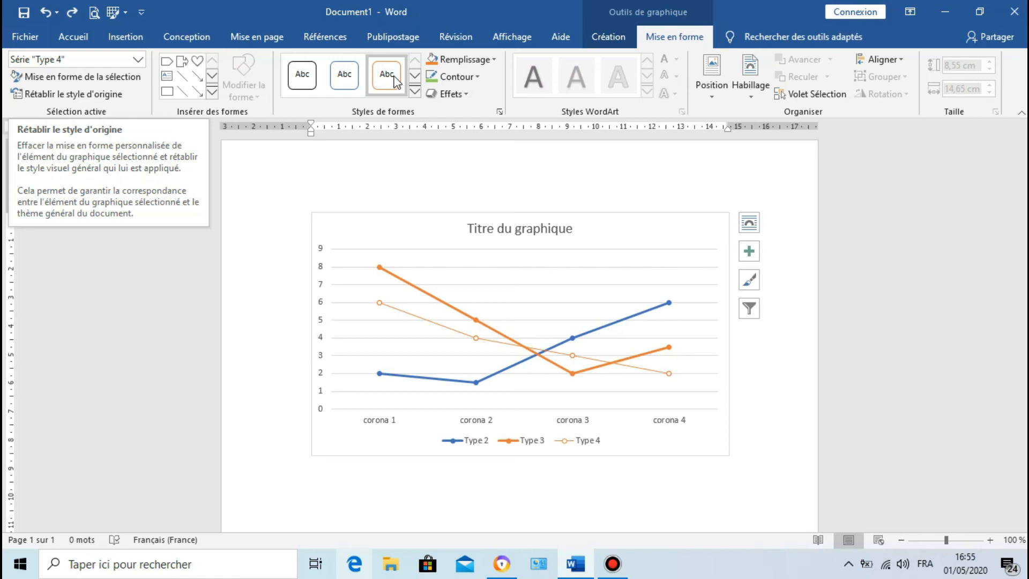
# Step: Examine the shape styles available for the Type 4 series and the position options for the chart
pyautogui.click(414, 92)
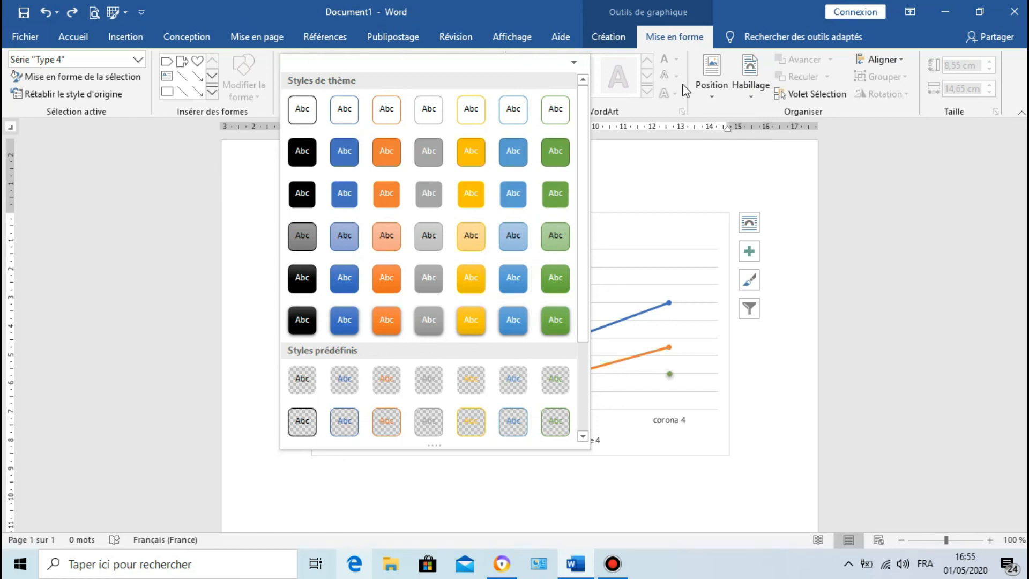
pyautogui.click(708, 87)
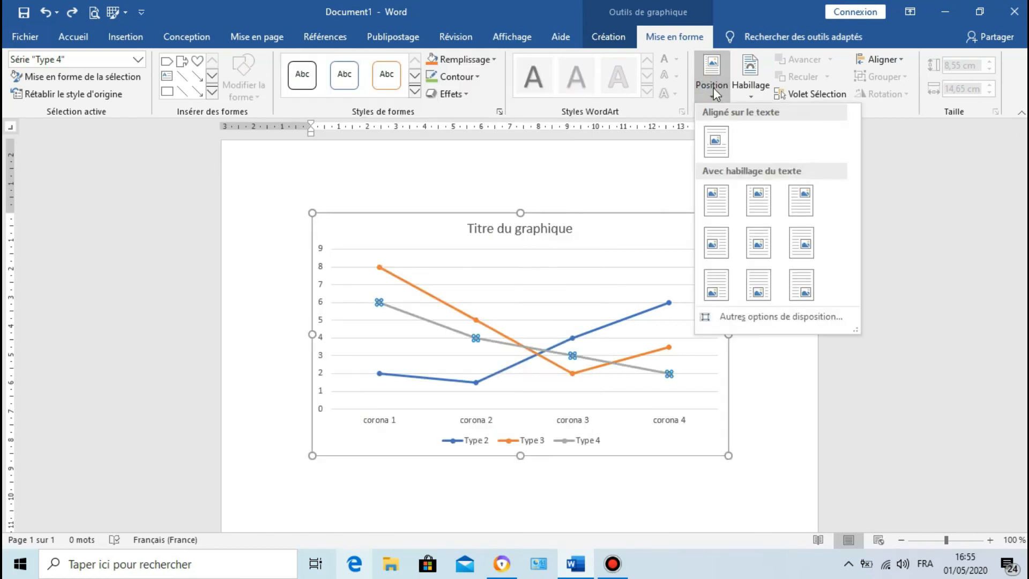
pyautogui.click(743, 88)
pyautogui.click(723, 92)
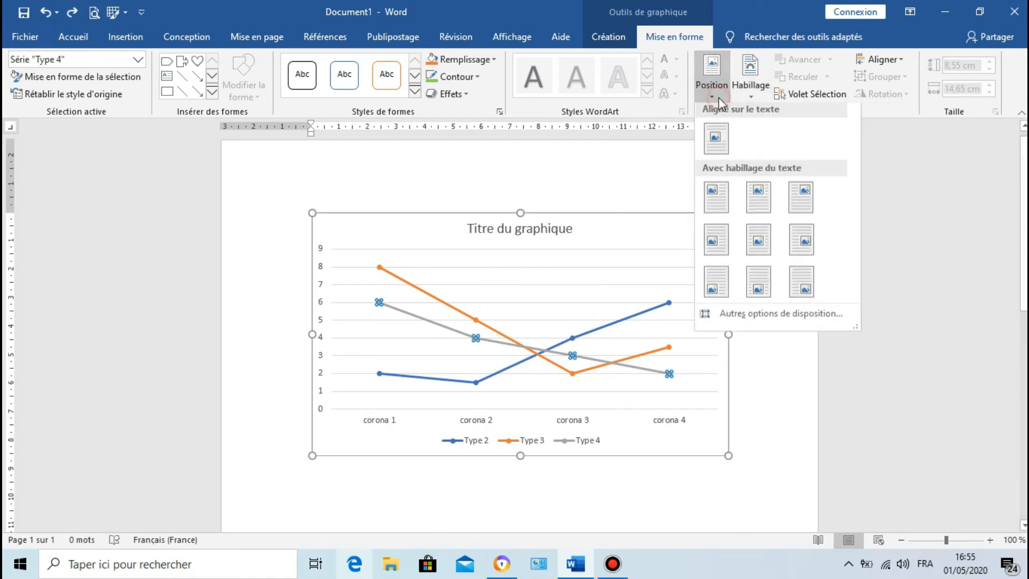
pyautogui.click(735, 92)
pyautogui.click(716, 94)
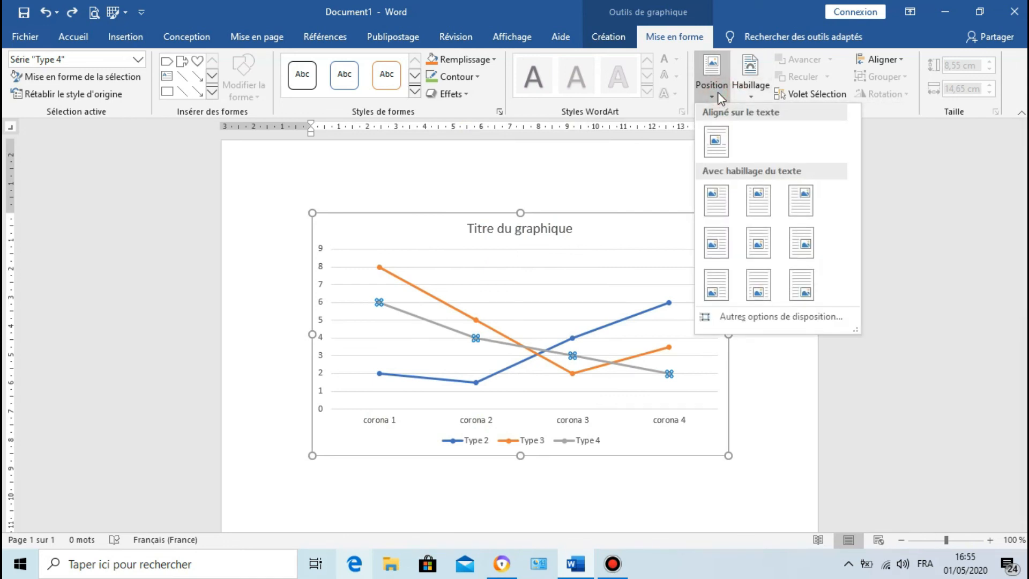
pyautogui.click(717, 94)
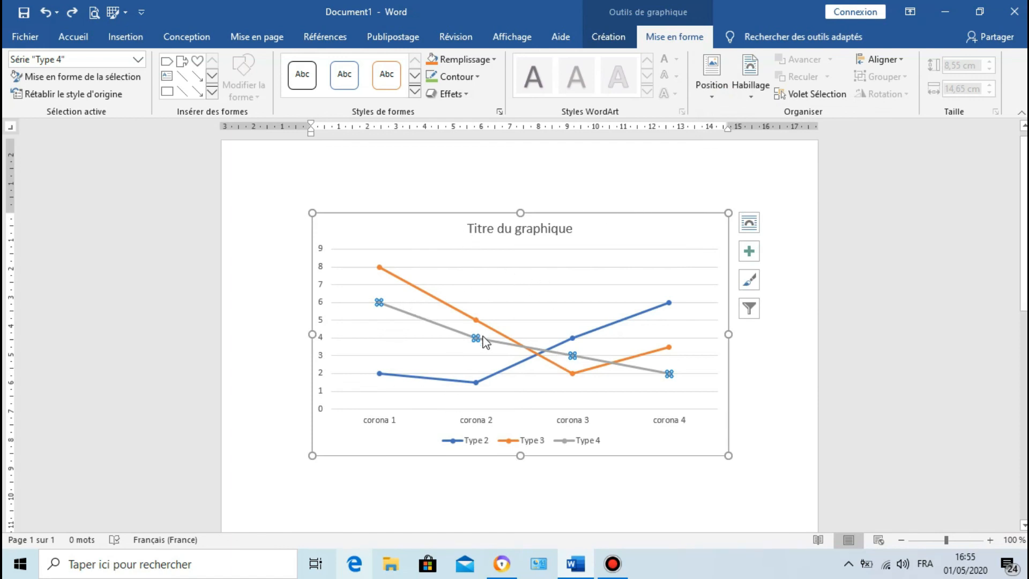
pyautogui.moveTo(478, 343)
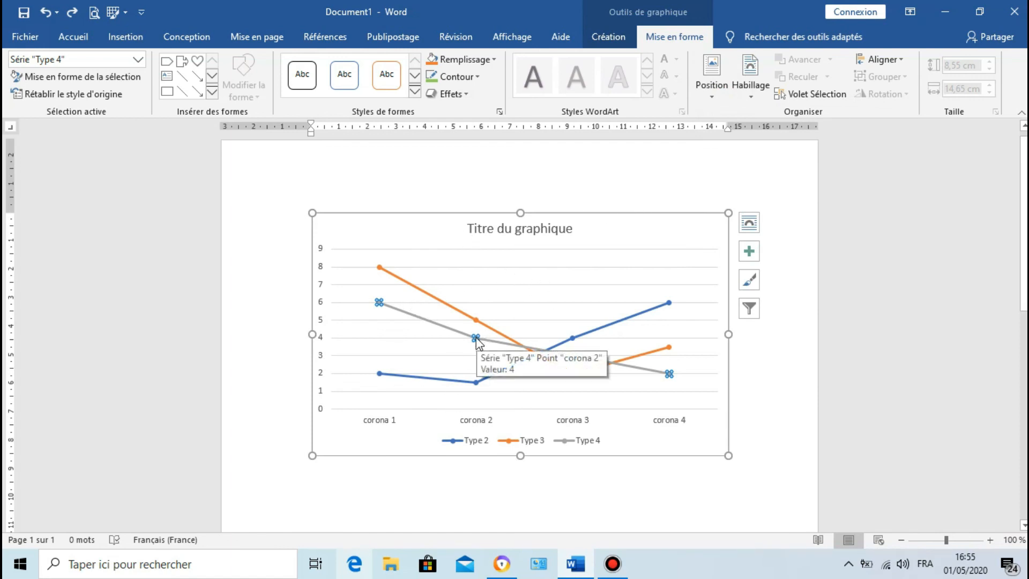